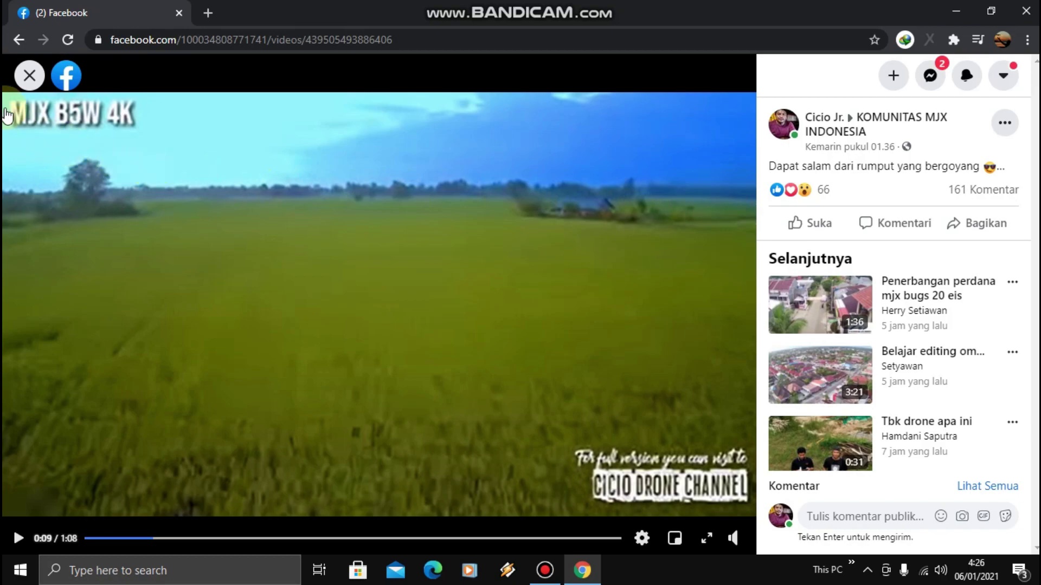
- Leave the Facebook group video, minimize the browser window and open File Explorer
click(29, 76)
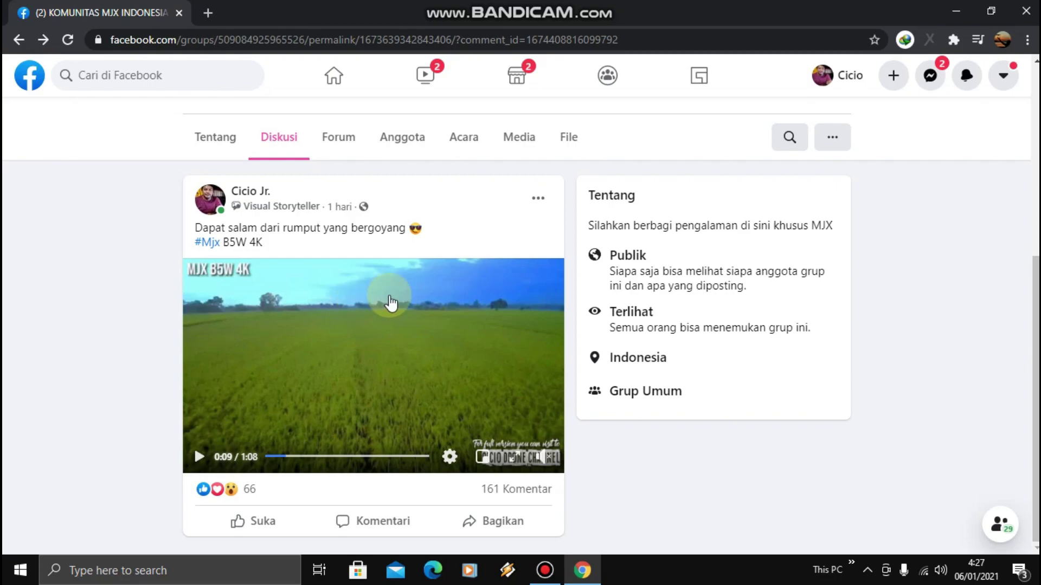
click(954, 10)
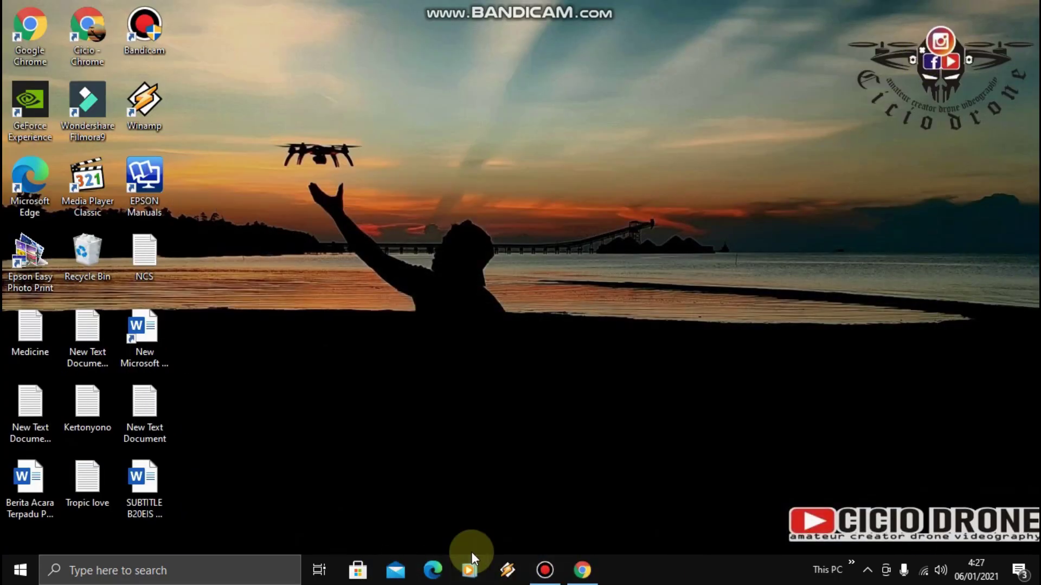
right_click(31, 556)
click(75, 444)
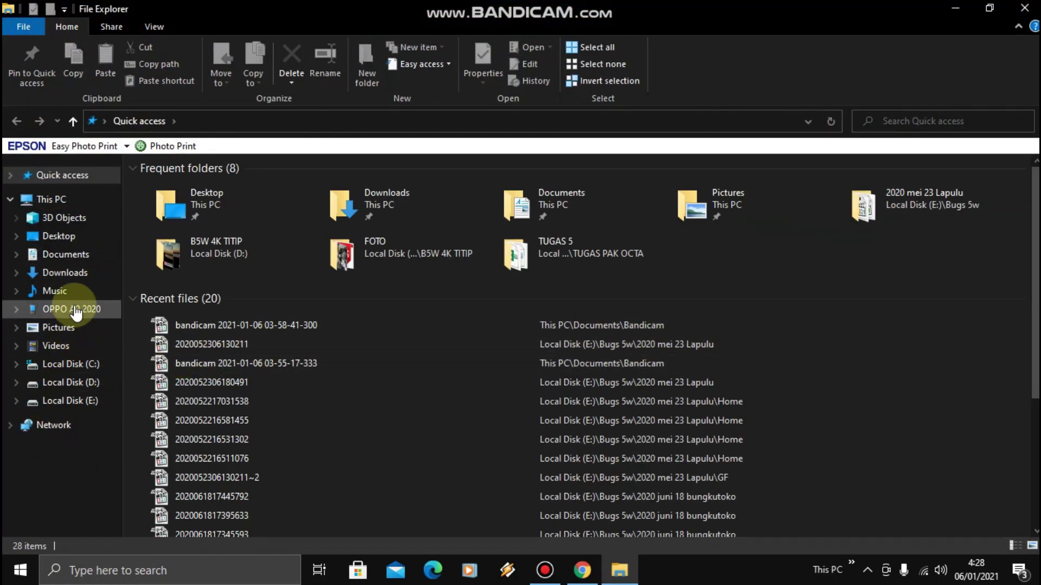
- Open the "2020 mei 23 Lapulu" folder inside Bugs 5w on Local Disk (E:)
click(59, 383)
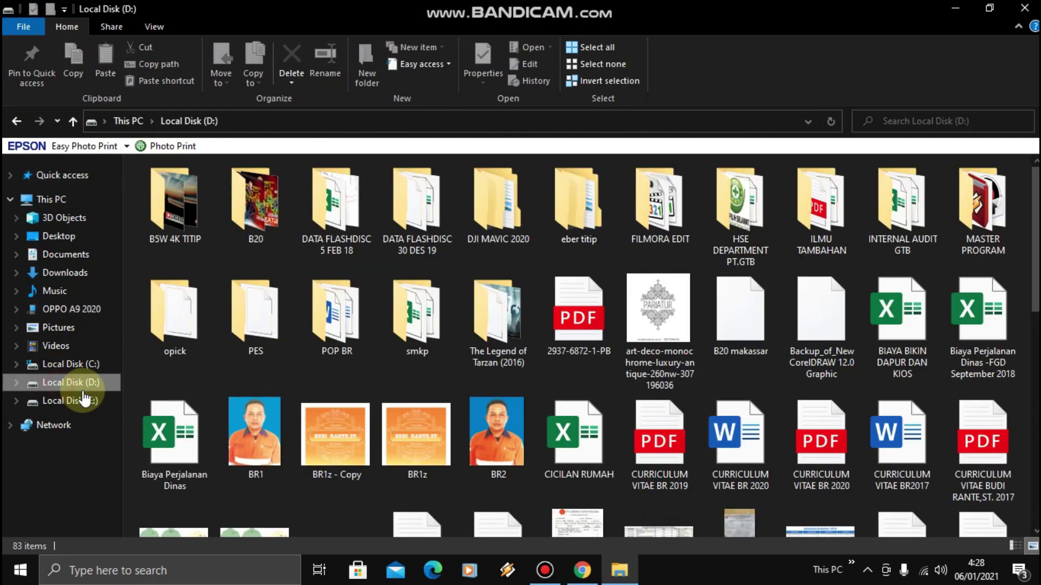
click(81, 401)
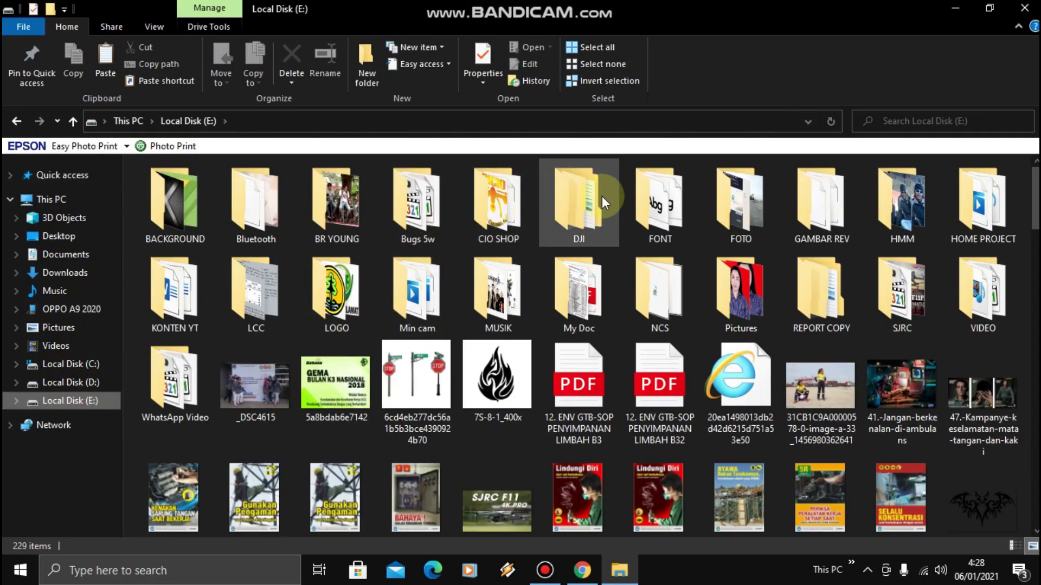
double_click(408, 219)
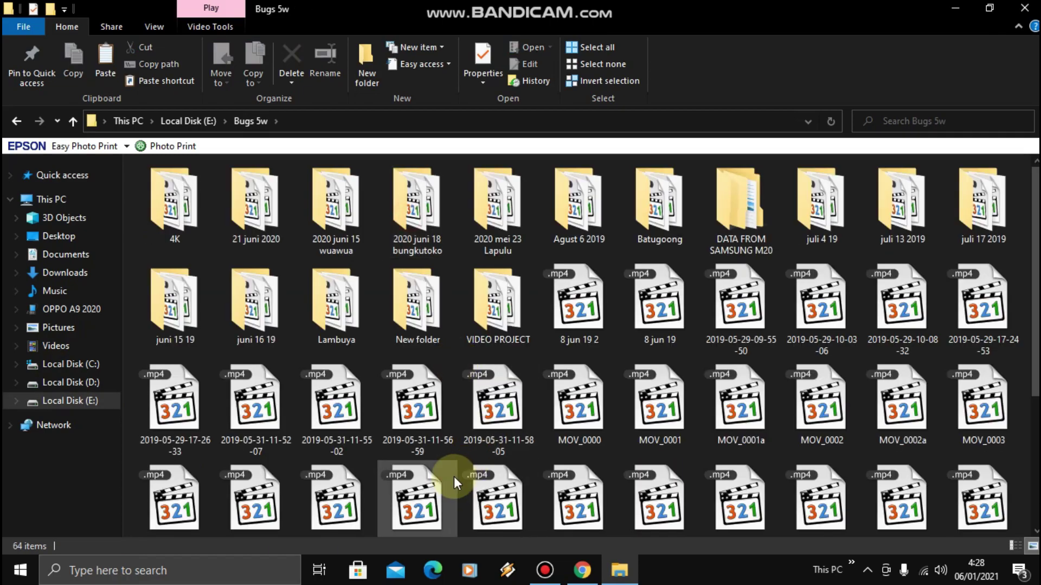
double_click(492, 218)
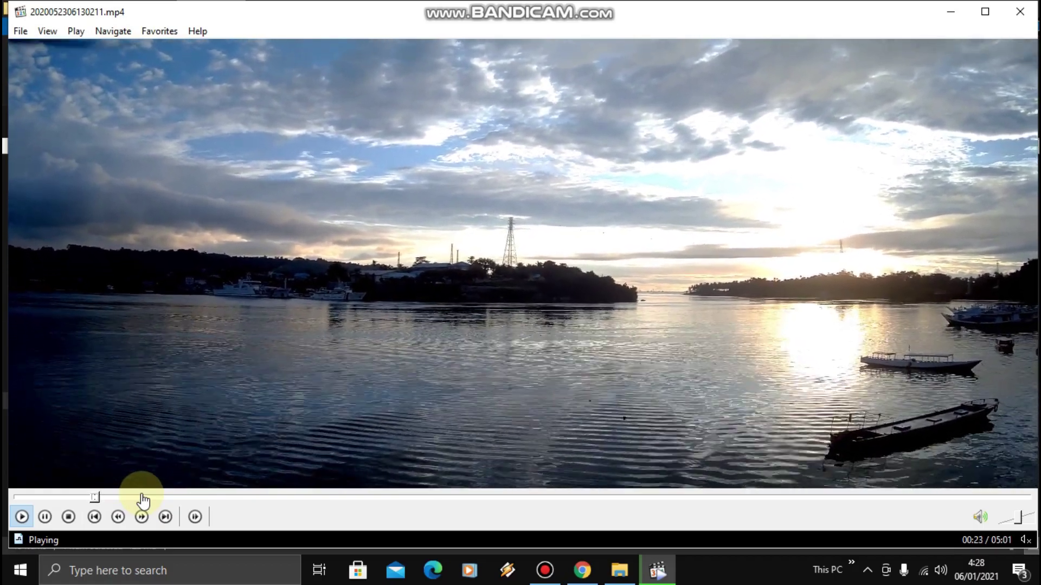
- Skim through the clip 2020052306130211.mp4, jumping forward in stages from the first minute to past the four-minute mark
click(181, 502)
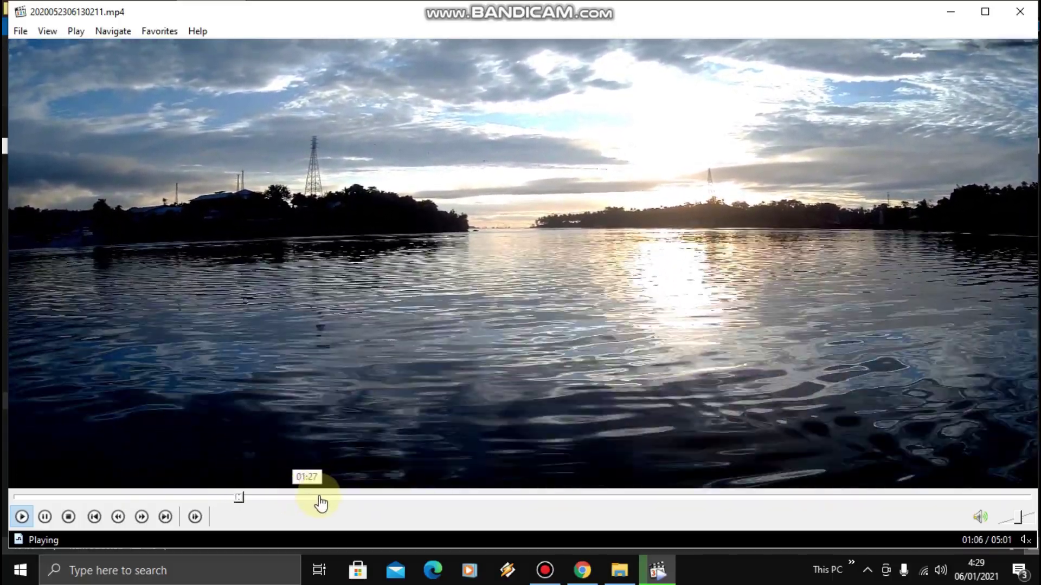
click(388, 496)
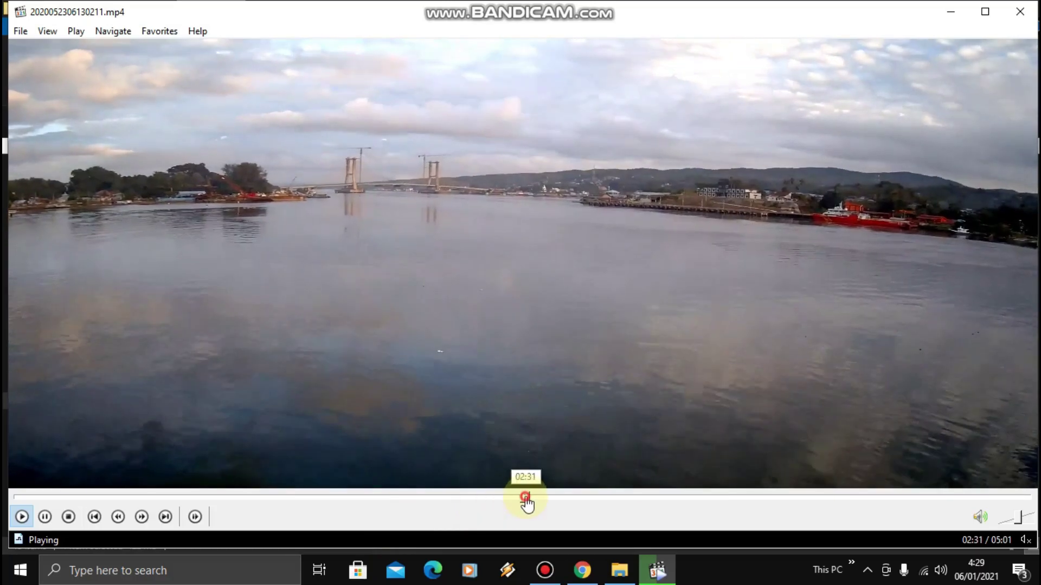
click(526, 497)
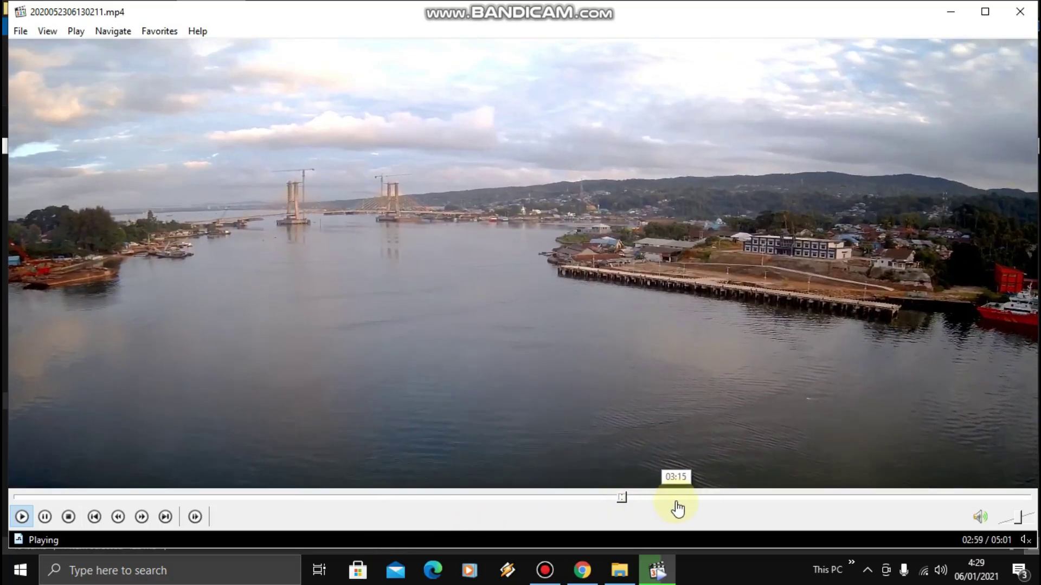
click(678, 502)
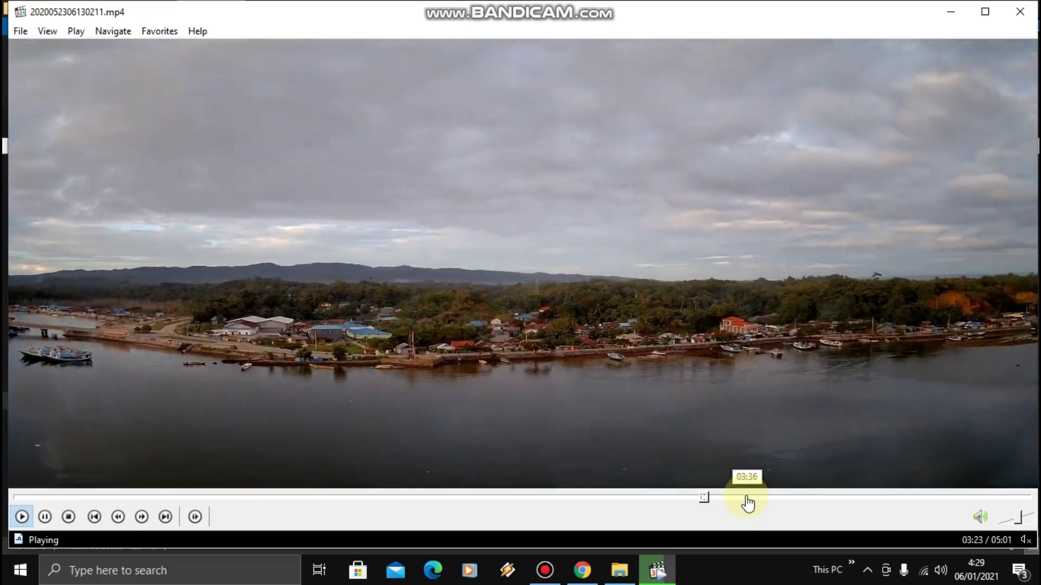
click(748, 498)
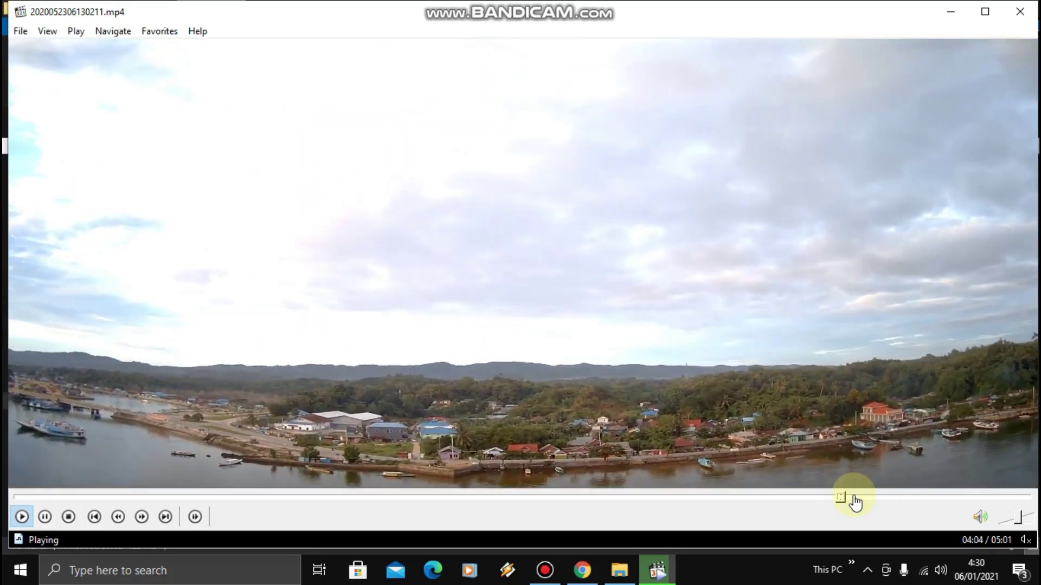
click(892, 500)
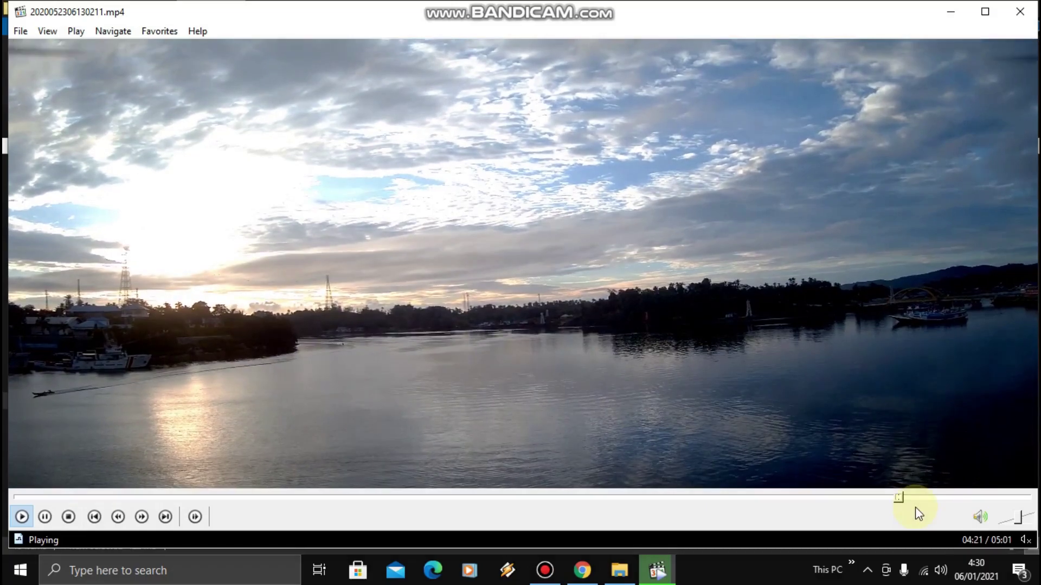
- Review the section of the clip around 04:15, pause playback there and close the player
click(872, 498)
key(space)
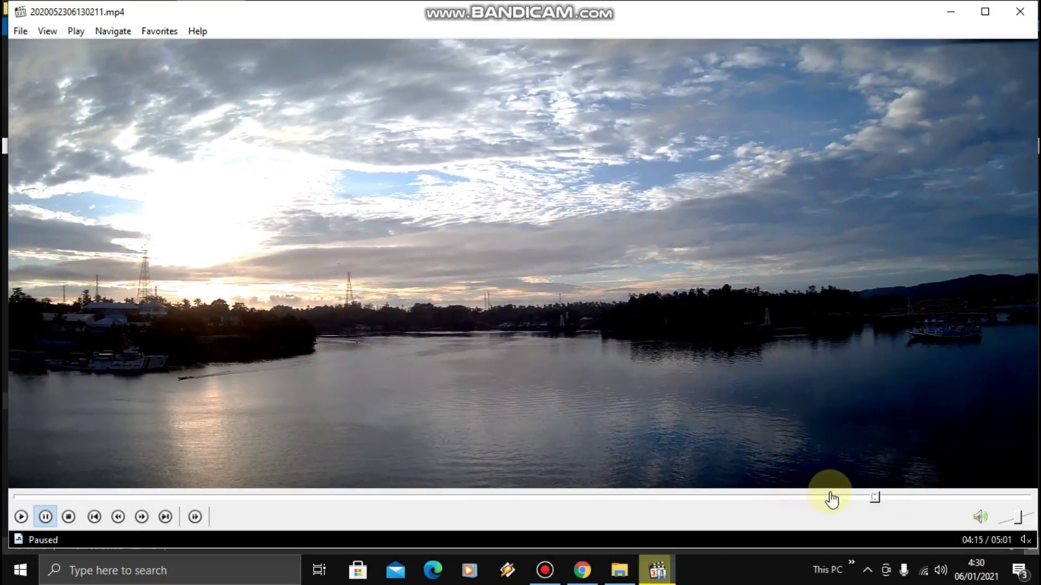
key(space)
click(867, 498)
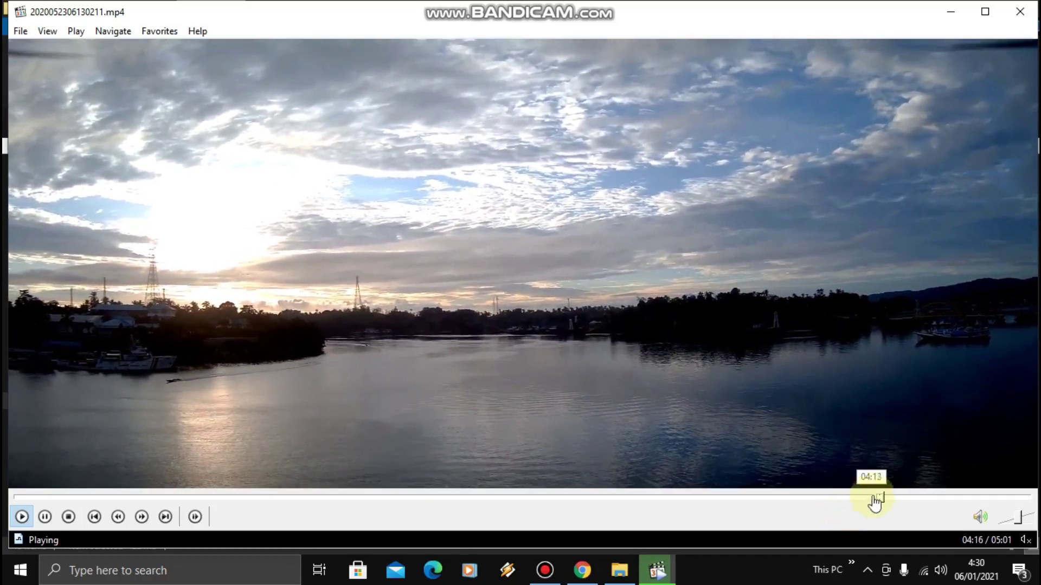
click(837, 388)
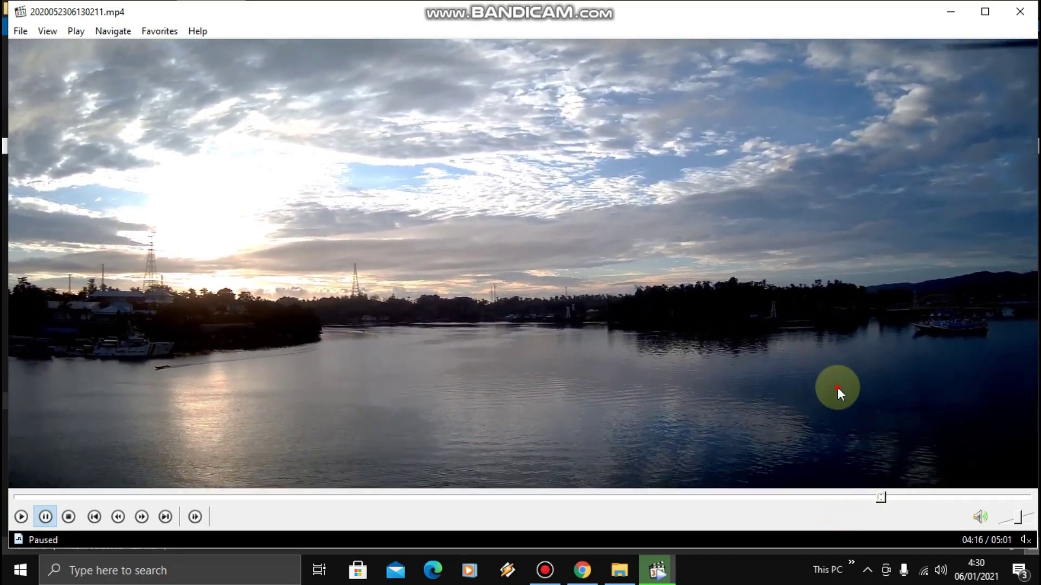
click(1021, 12)
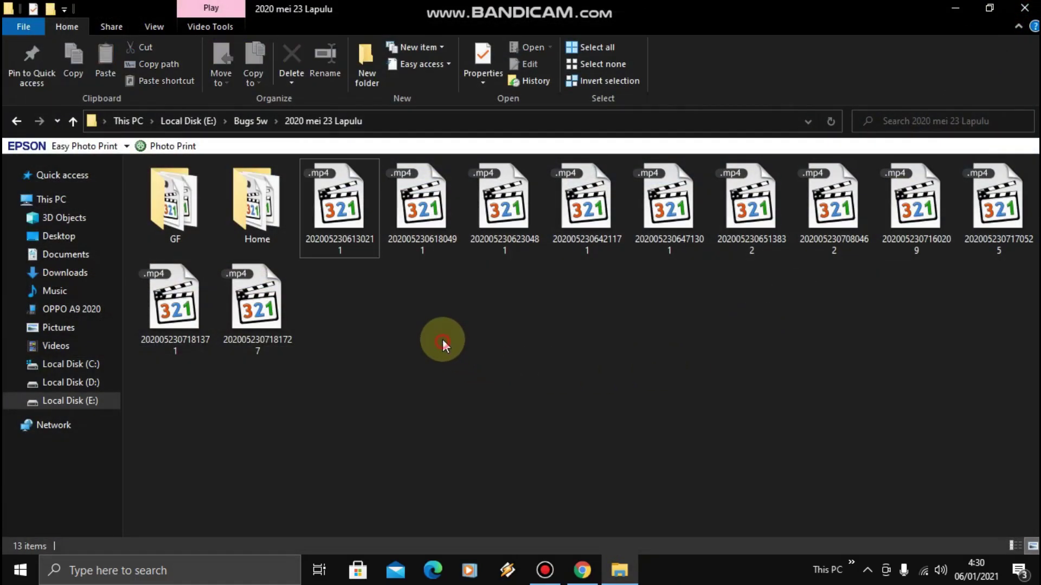
right_click(340, 226)
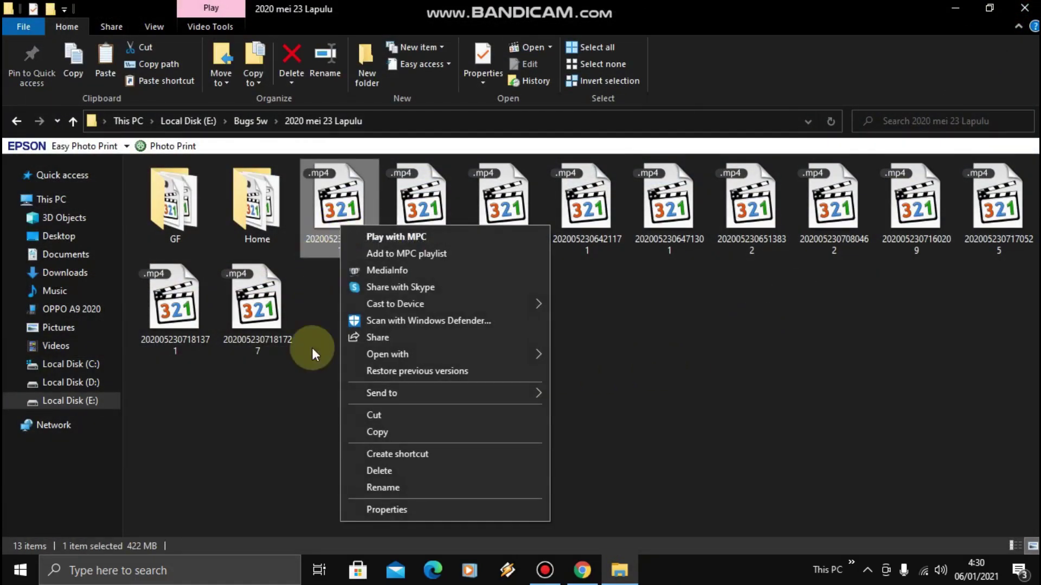
click(388, 433)
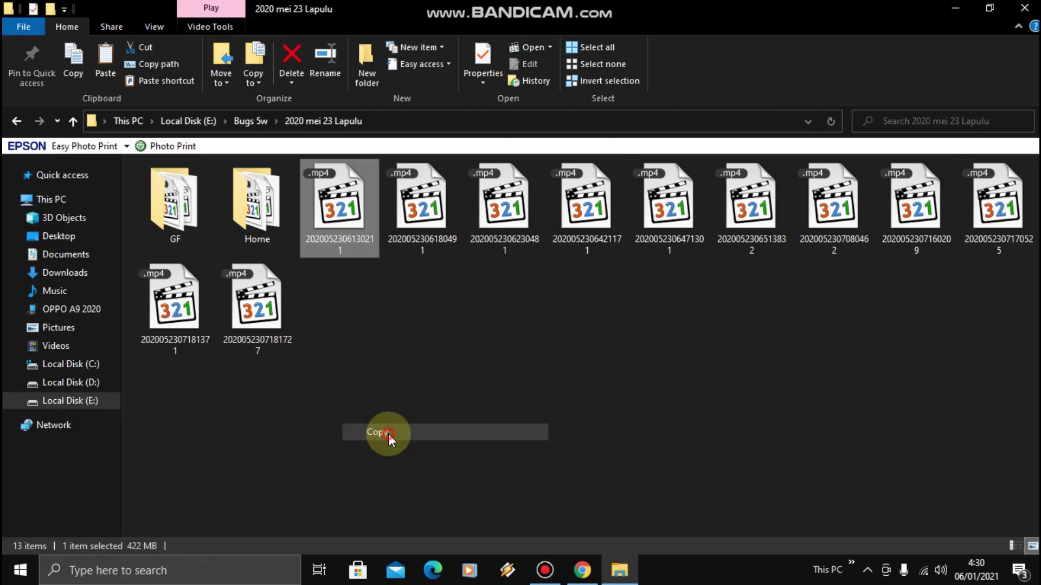
click(81, 309)
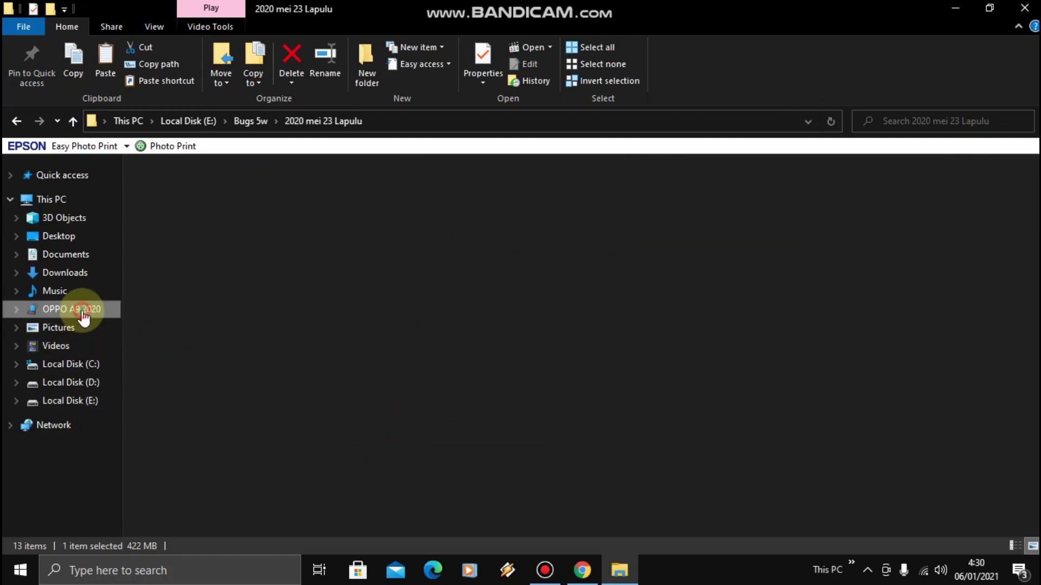
double_click(232, 183)
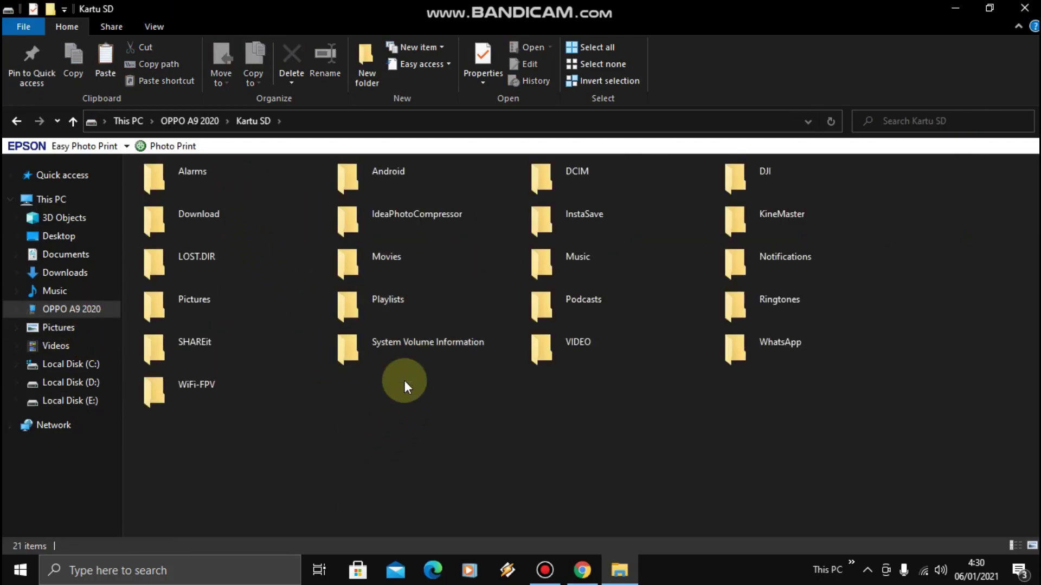
double_click(586, 353)
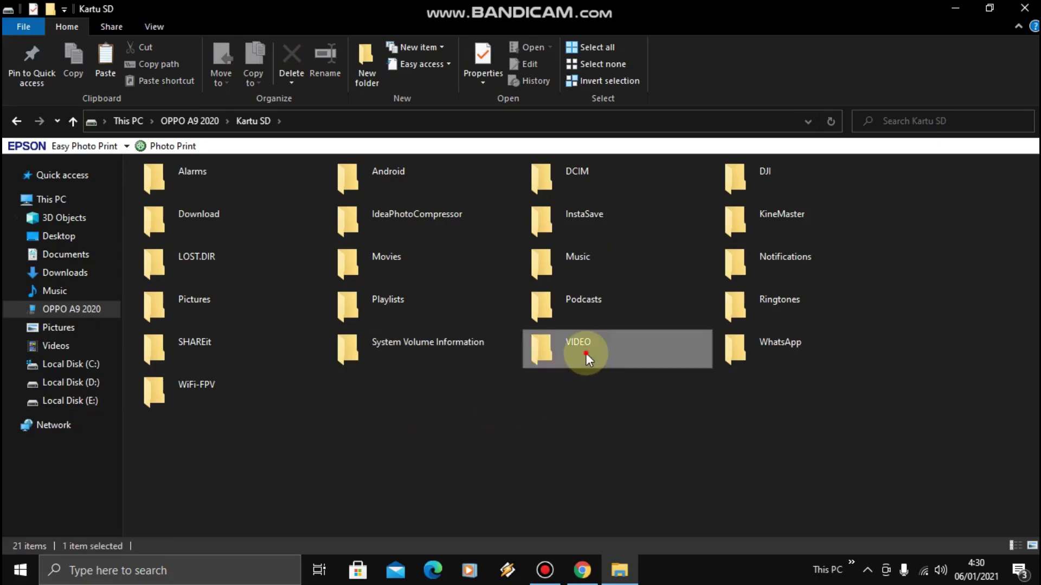
right_click(949, 235)
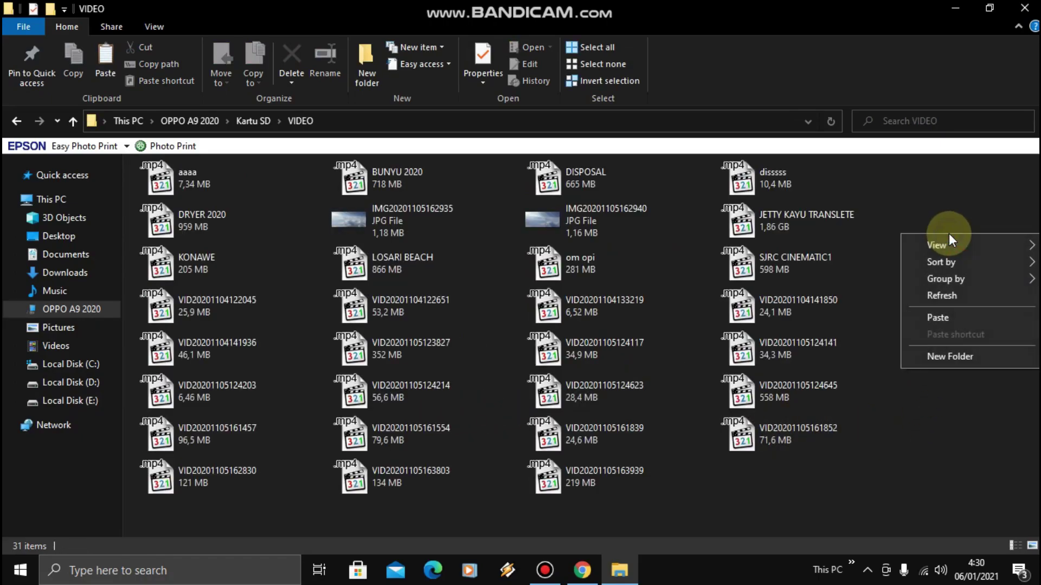
click(936, 319)
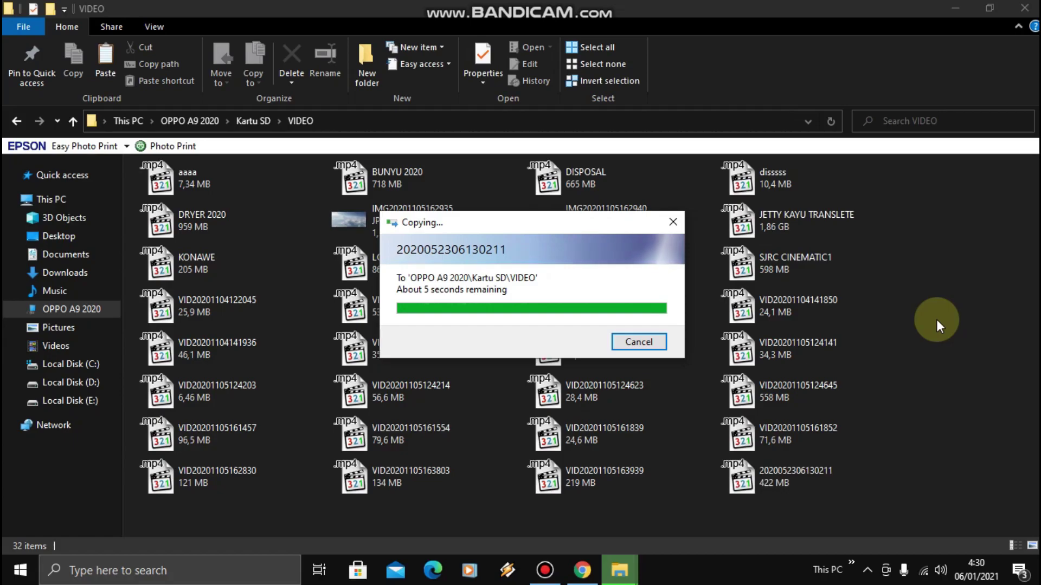
click(1024, 7)
right_click(483, 171)
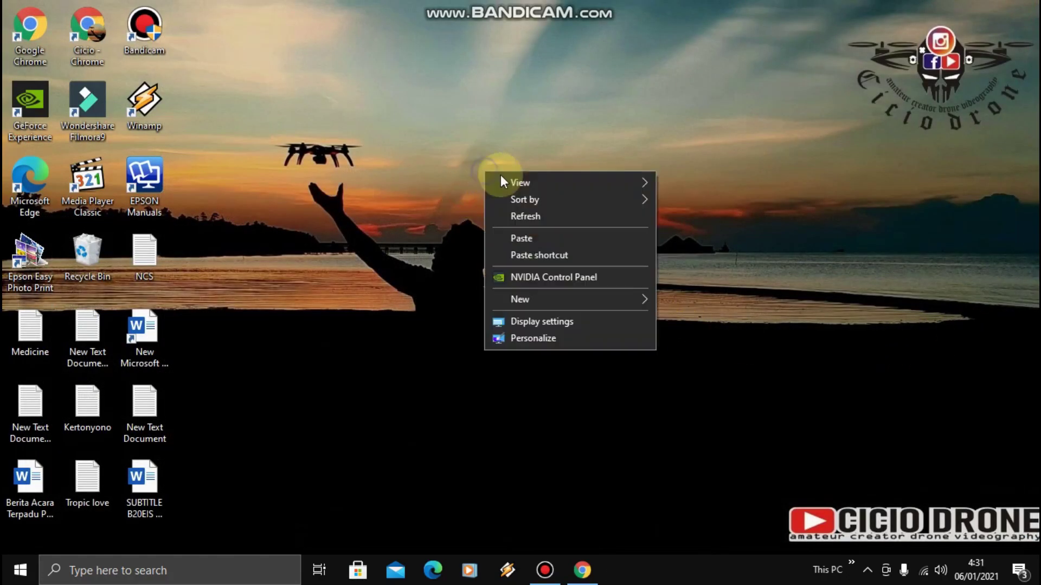
click(536, 217)
right_click(527, 181)
click(577, 223)
right_click(564, 195)
click(599, 238)
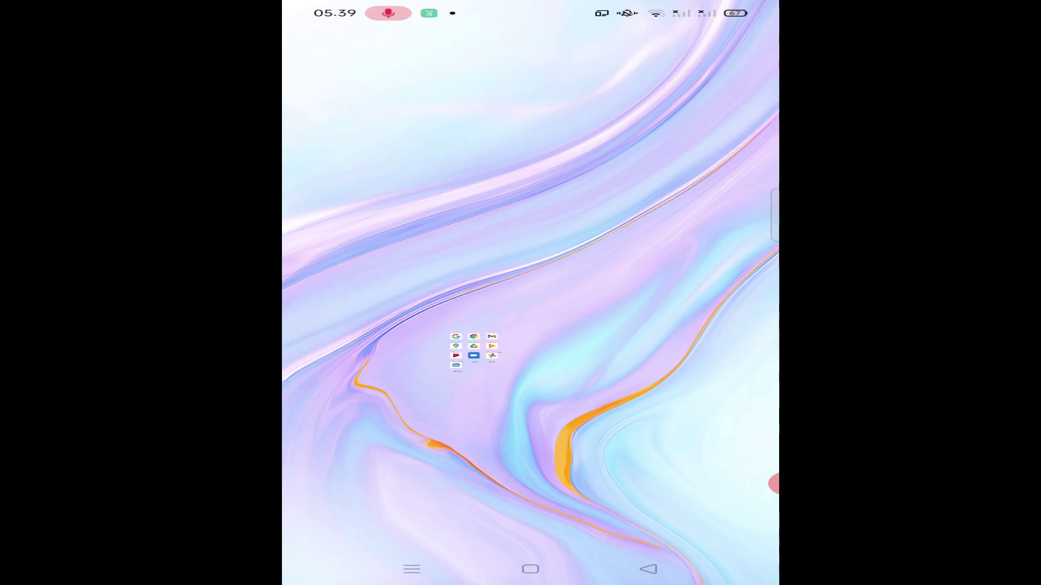
- Switch to the phone, open Google Foto and show the album list in Galeri
click(474, 351)
click(667, 341)
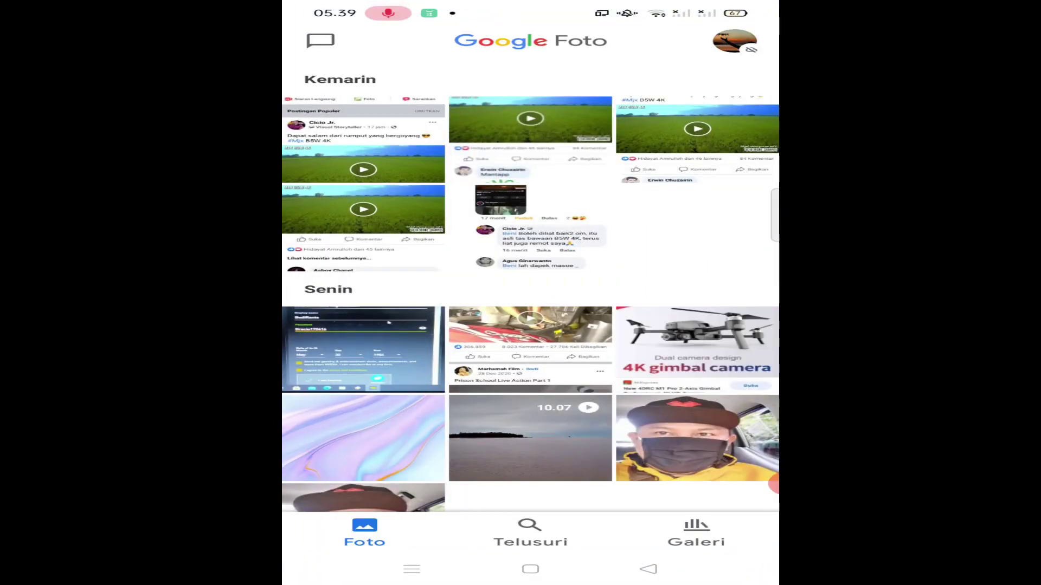
click(696, 533)
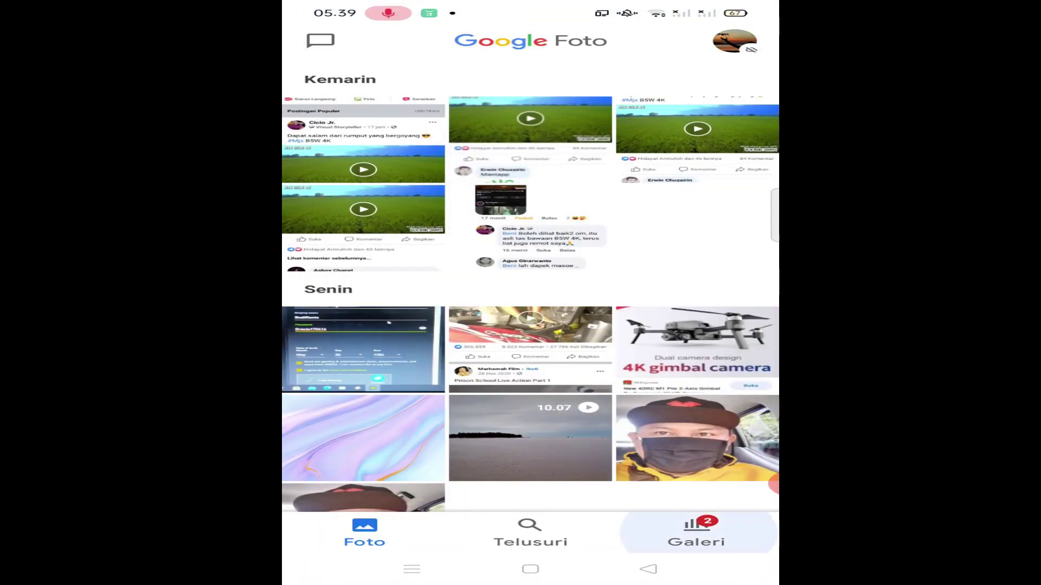
scroll(530, 265, down, 5)
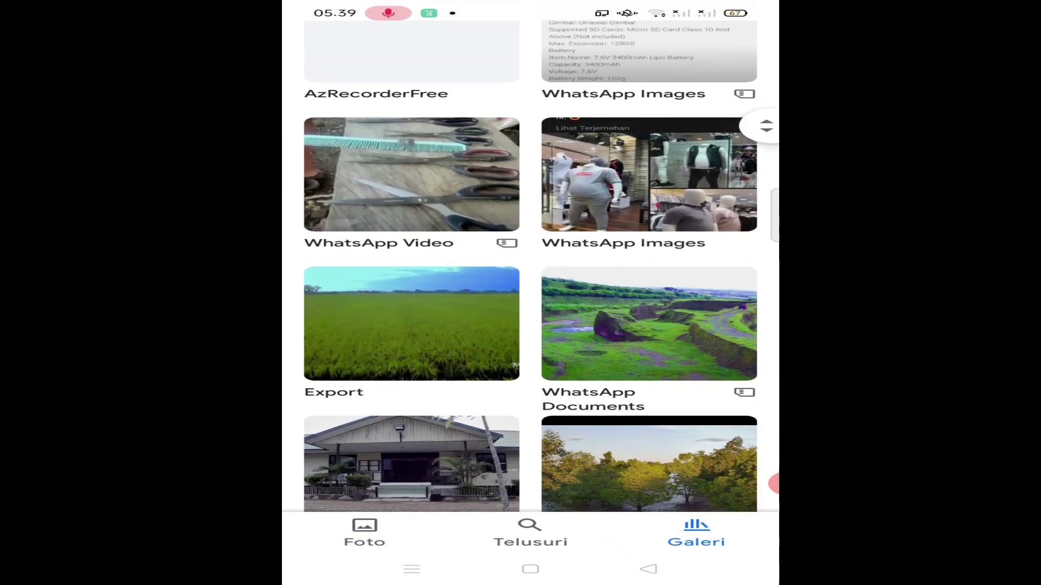
- Open the Export album and look through its exported videos by date
click(391, 327)
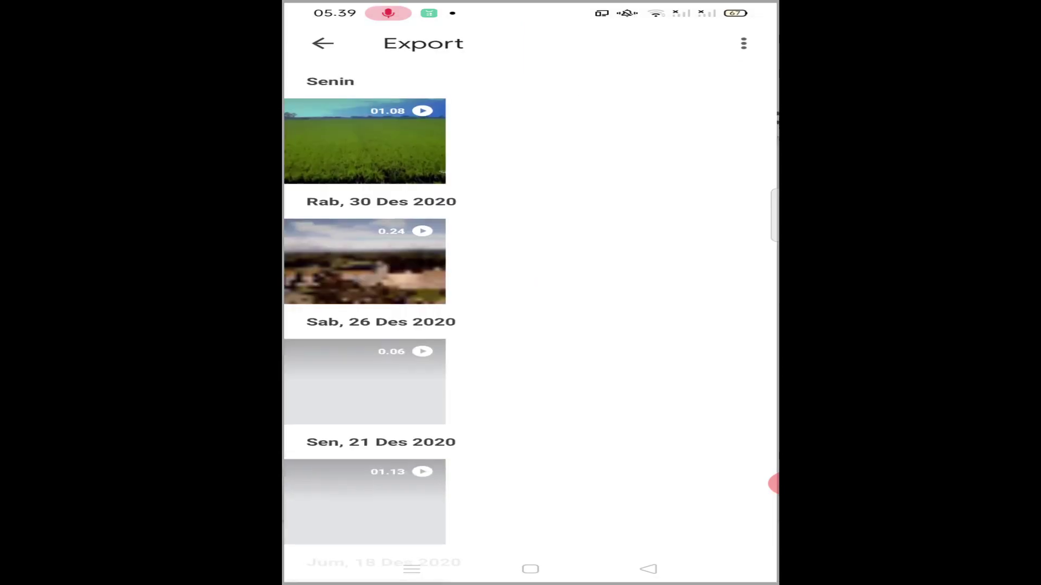
scroll(363, 304, down, 10)
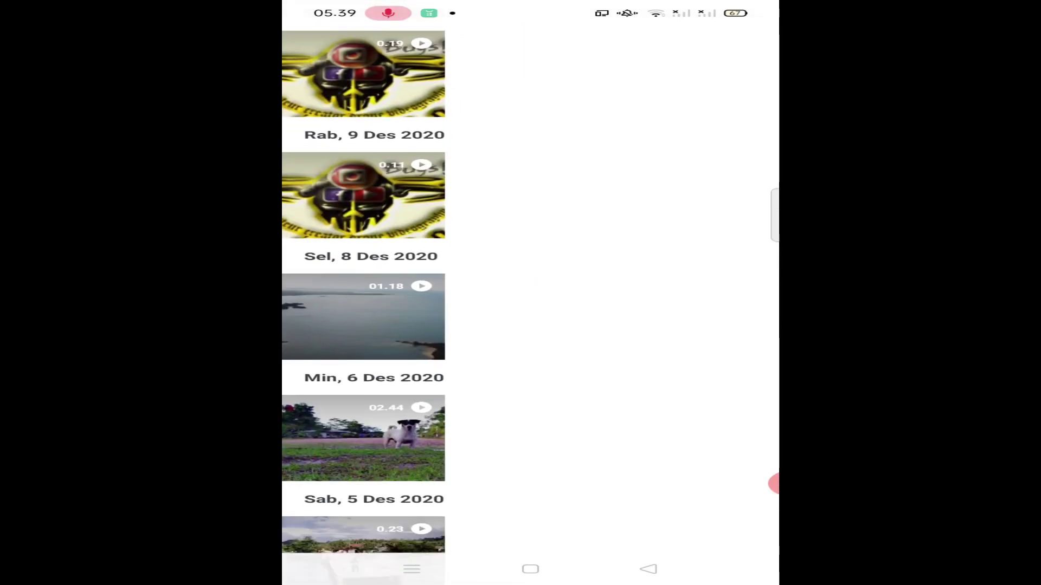
scroll(363, 303, down, 10)
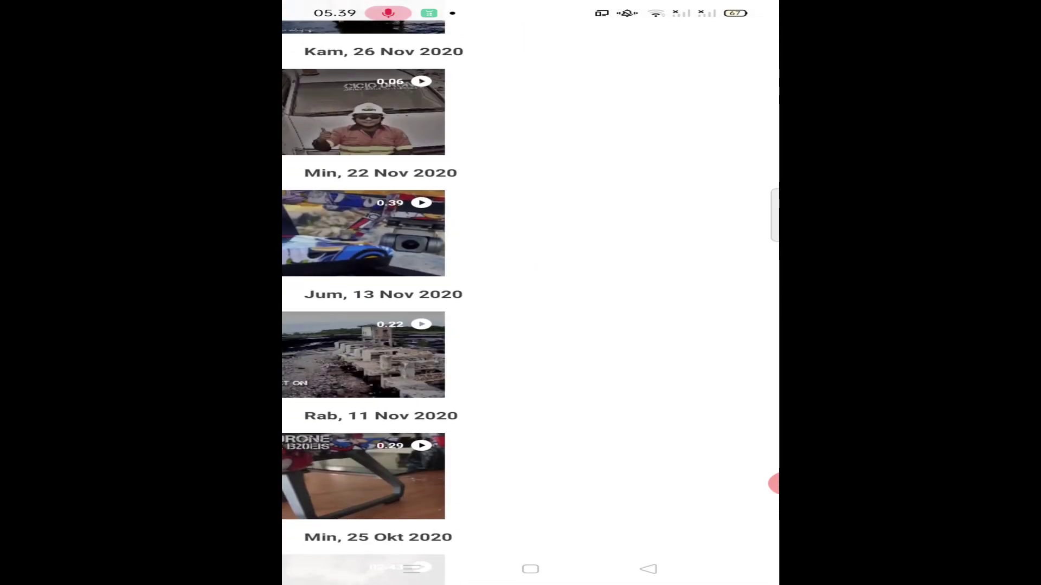
scroll(363, 304, down, 8)
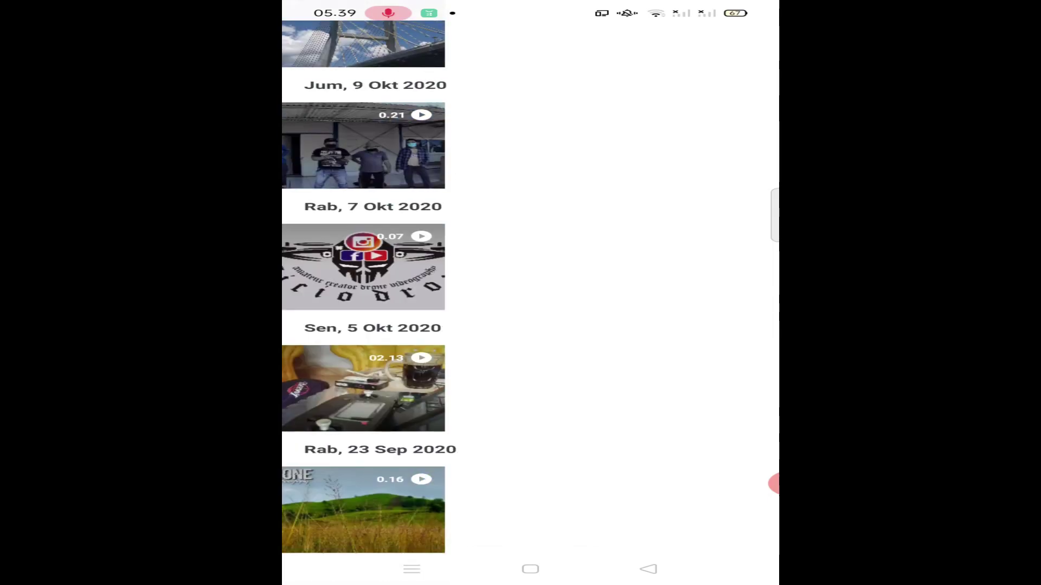
scroll(363, 304, up, 8)
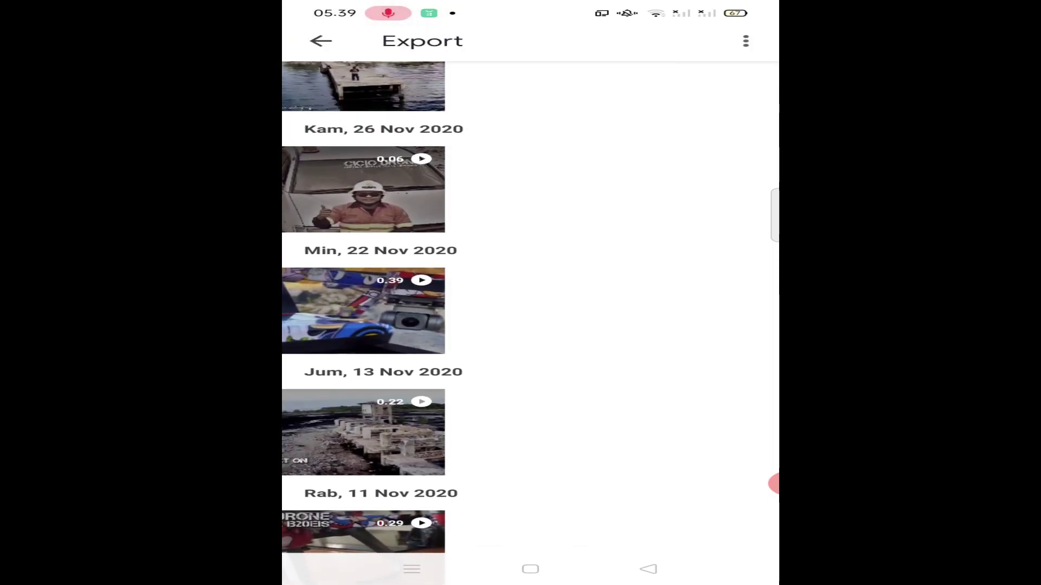
- Leave the Export album, look through the album list in Galeri and open the VIDEO album
click(321, 41)
scroll(530, 271, down, 5)
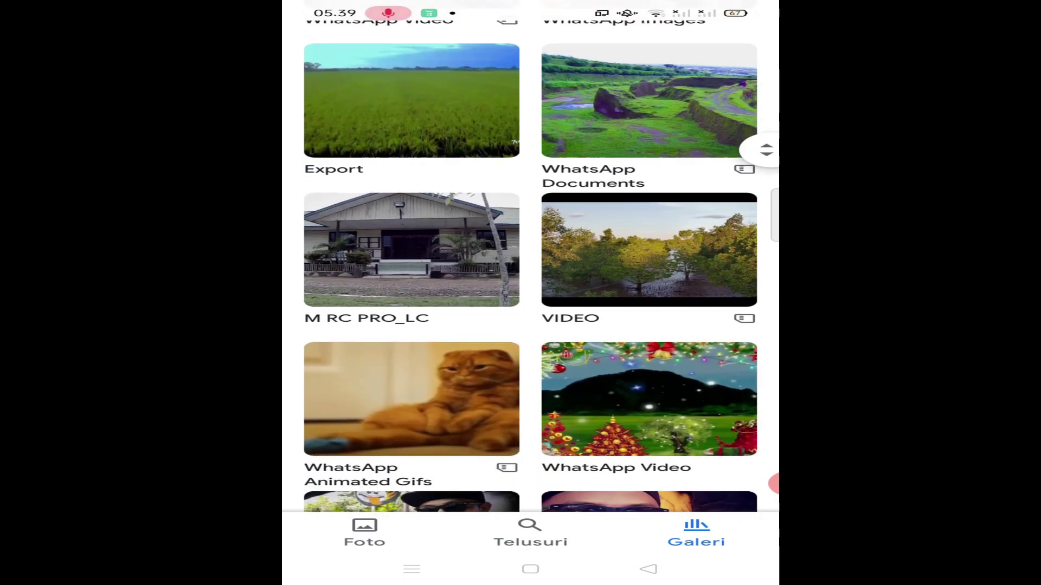
scroll(530, 271, down, 5)
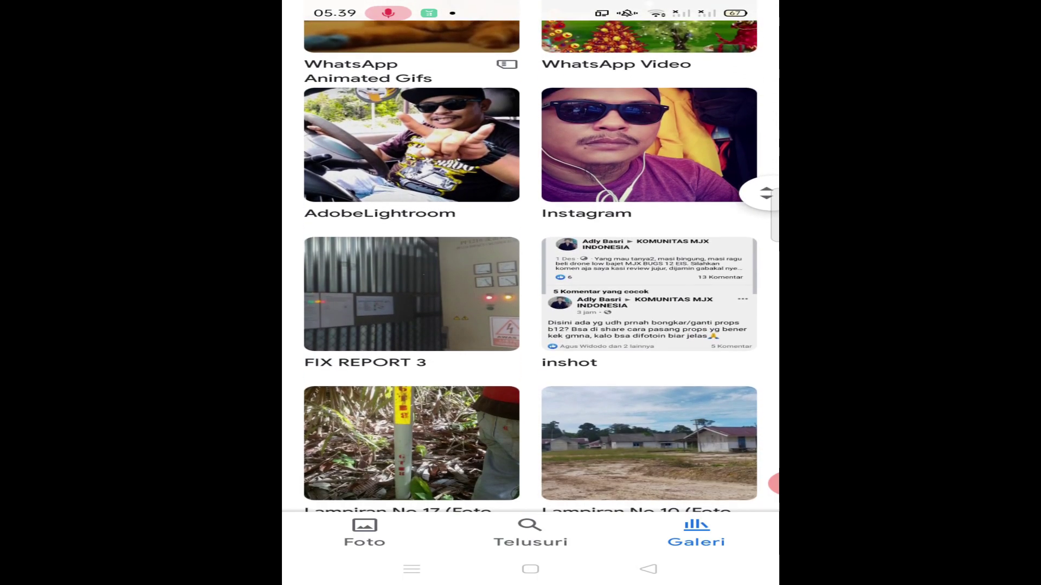
scroll(530, 271, down, 3)
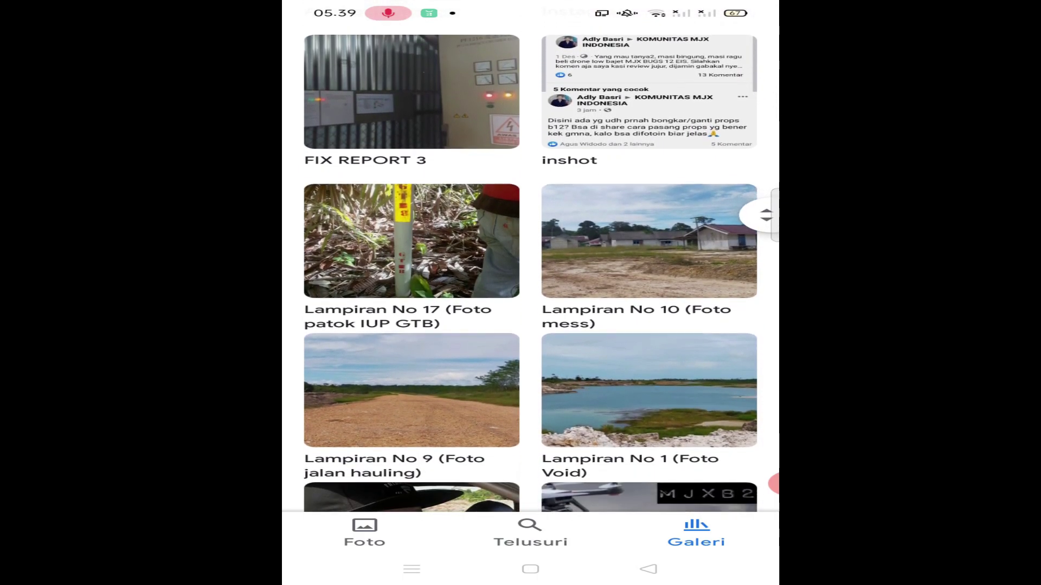
scroll(531, 271, up, 2)
scroll(530, 271, up, 7)
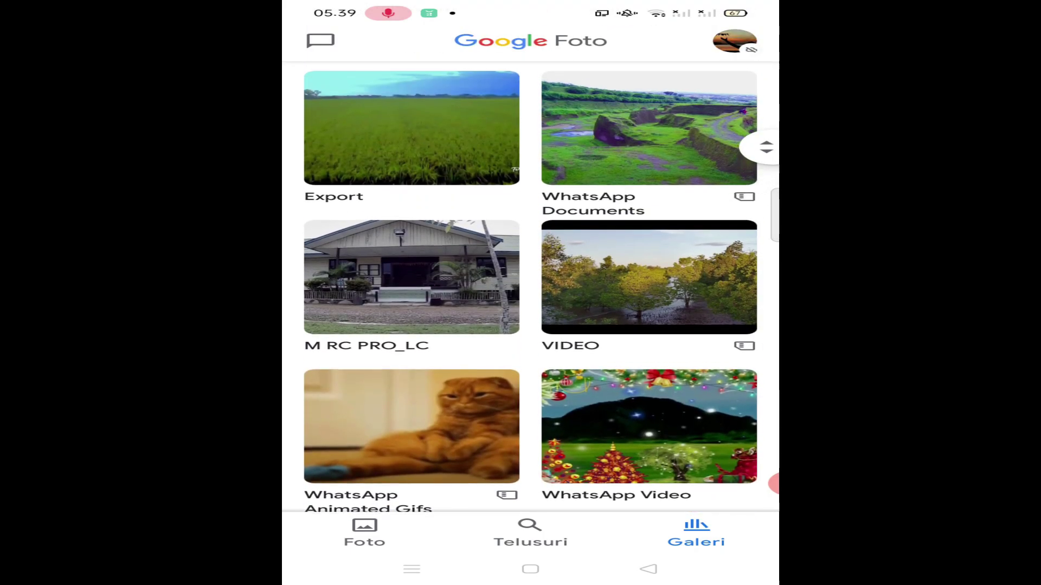
click(648, 277)
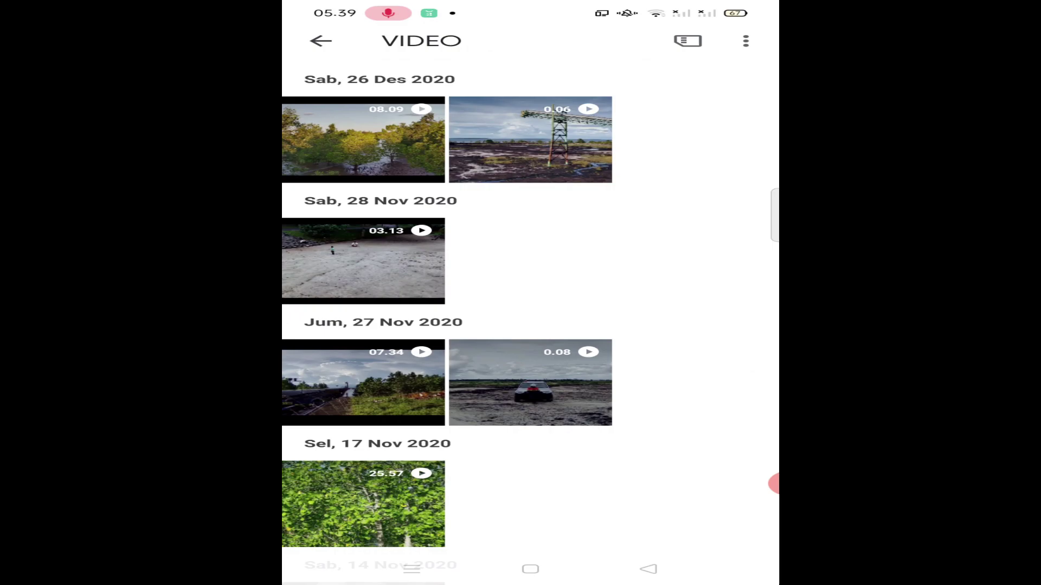
- Find the 5:00 video dated Sab, 23 Mei 2020 in the VIDEO album and open it
scroll(530, 298, down, 10)
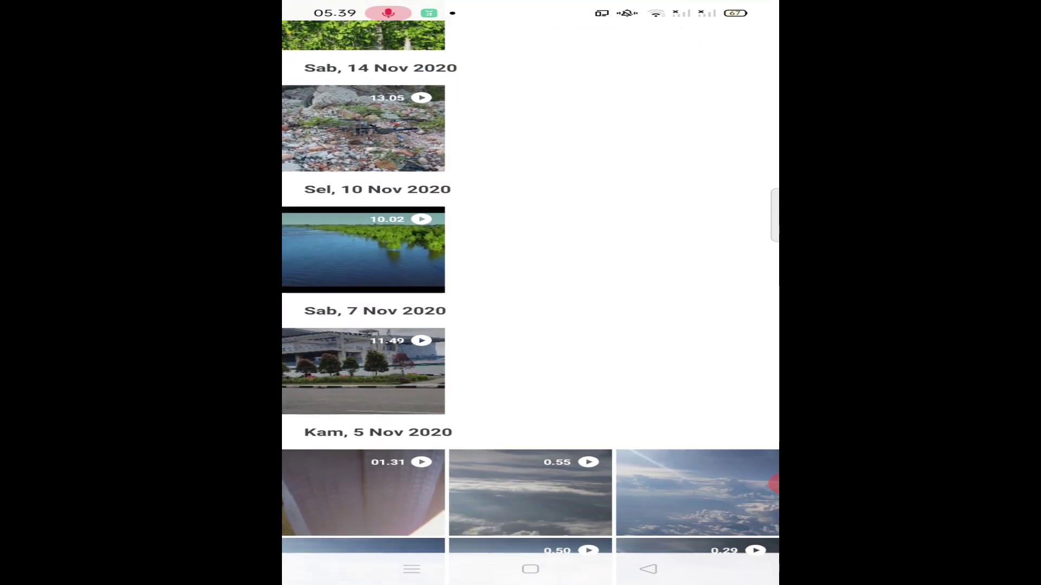
scroll(530, 298, down, 10)
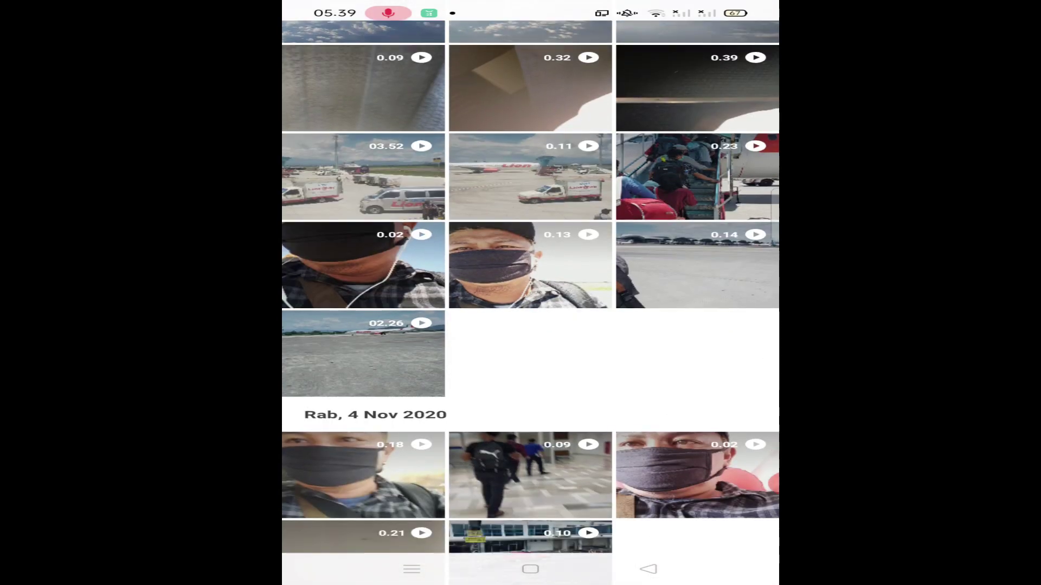
scroll(530, 298, down, 5)
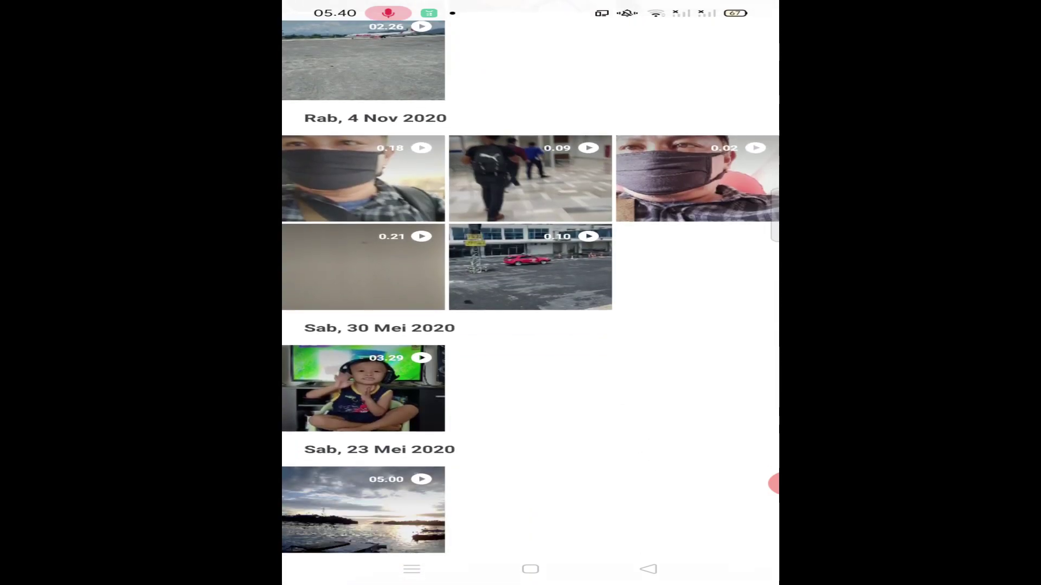
click(363, 509)
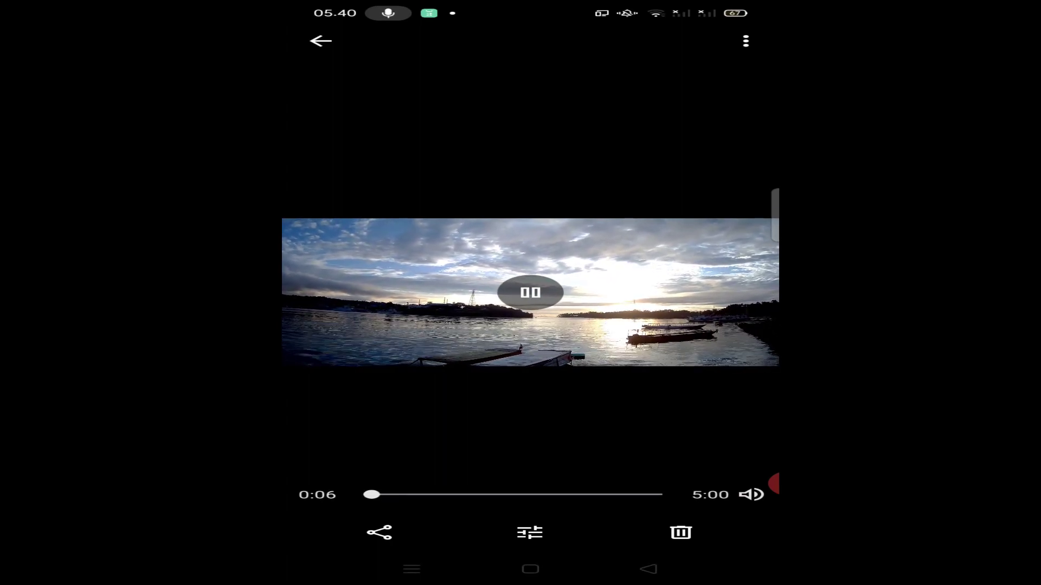
- Stabilize the opened drone video in the editor and save the result as a copy
click(529, 532)
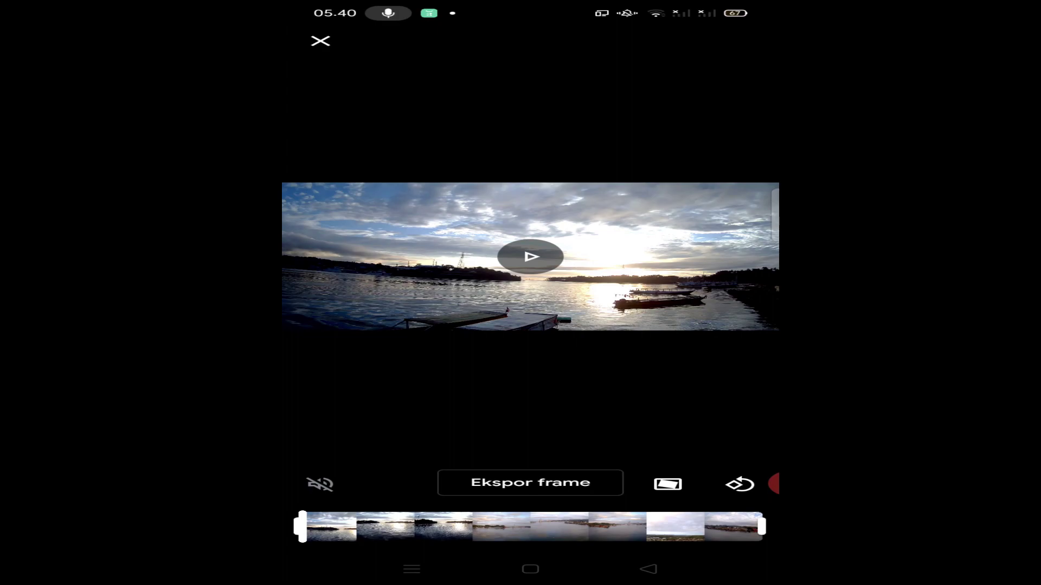
click(668, 485)
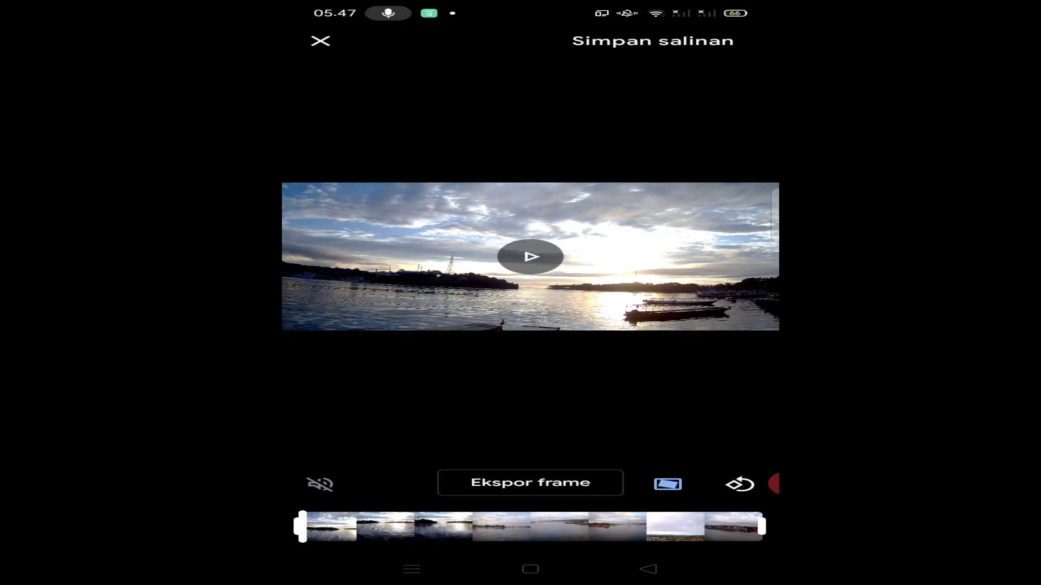
click(652, 41)
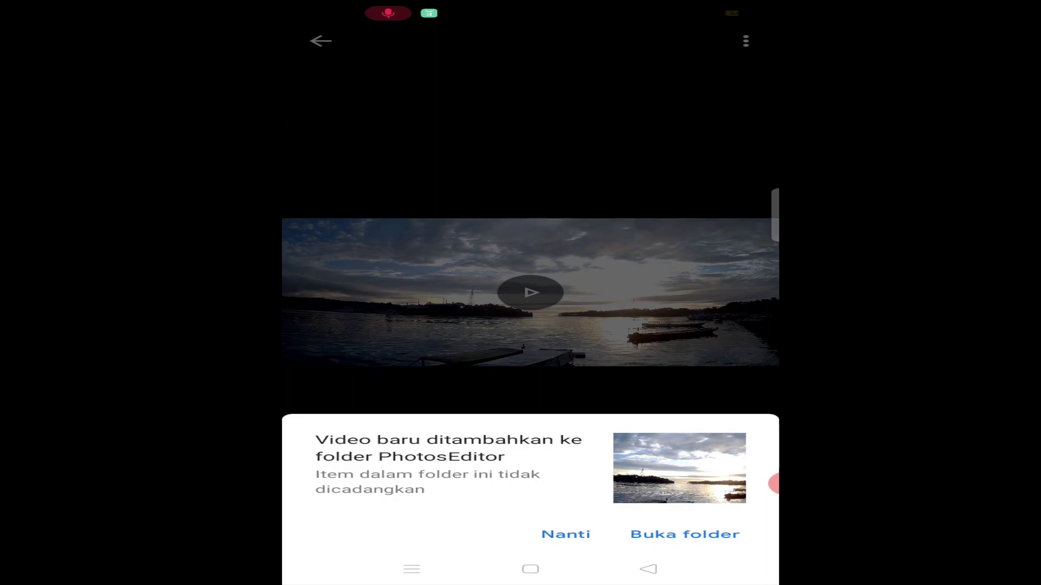
- Open the PhotosEditor folder, play the stabilized copy, check the sections around 0:27 and 1:12, and leave the player
click(684, 535)
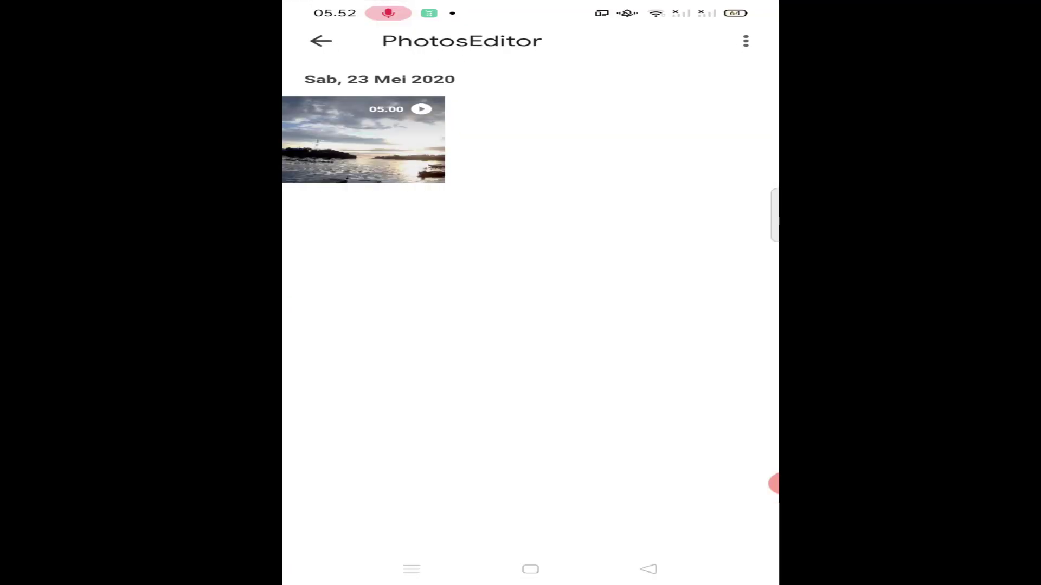
click(363, 140)
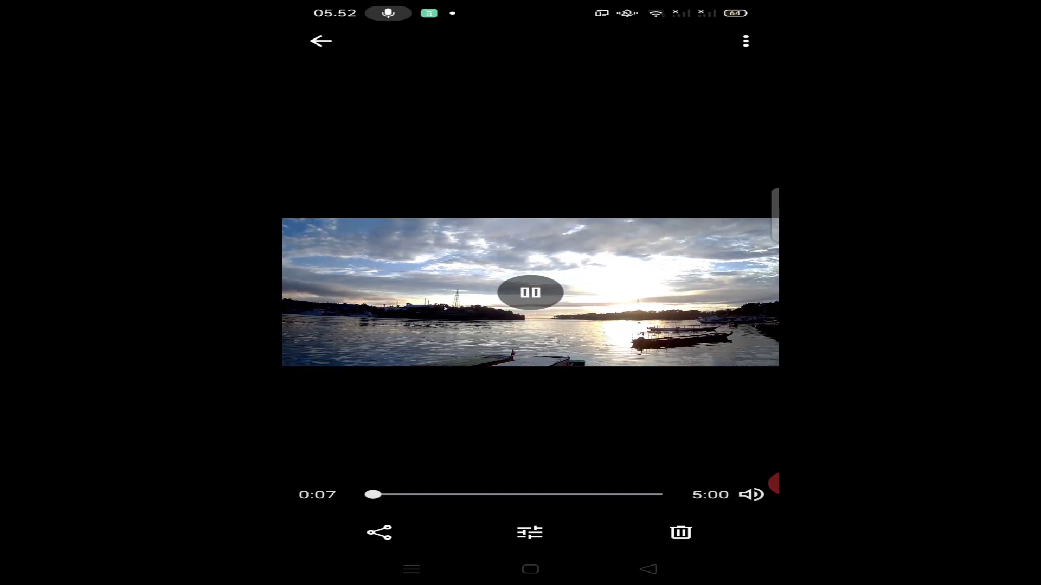
click(393, 494)
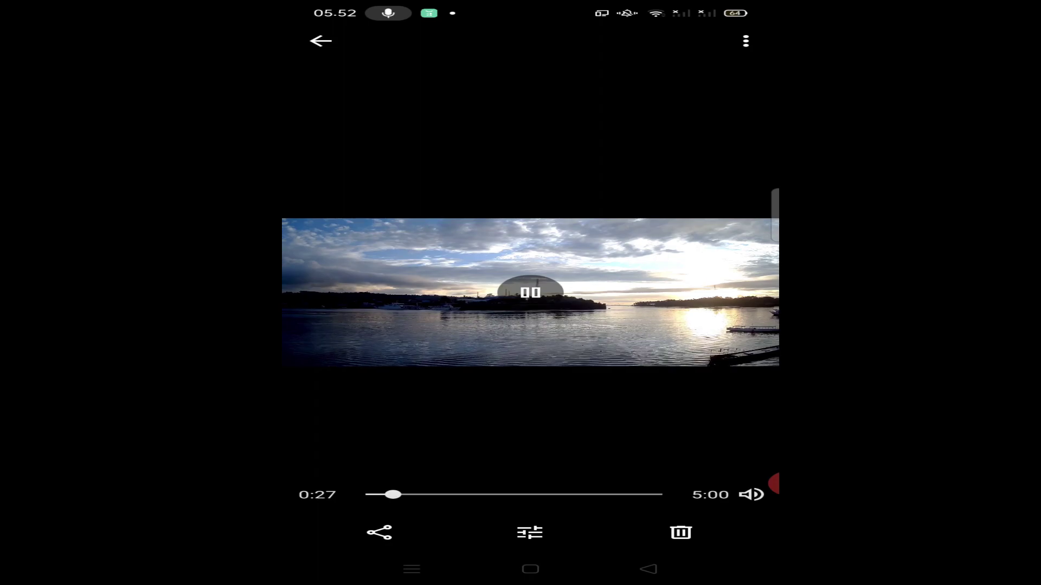
click(530, 293)
drag(395, 495, 432, 494)
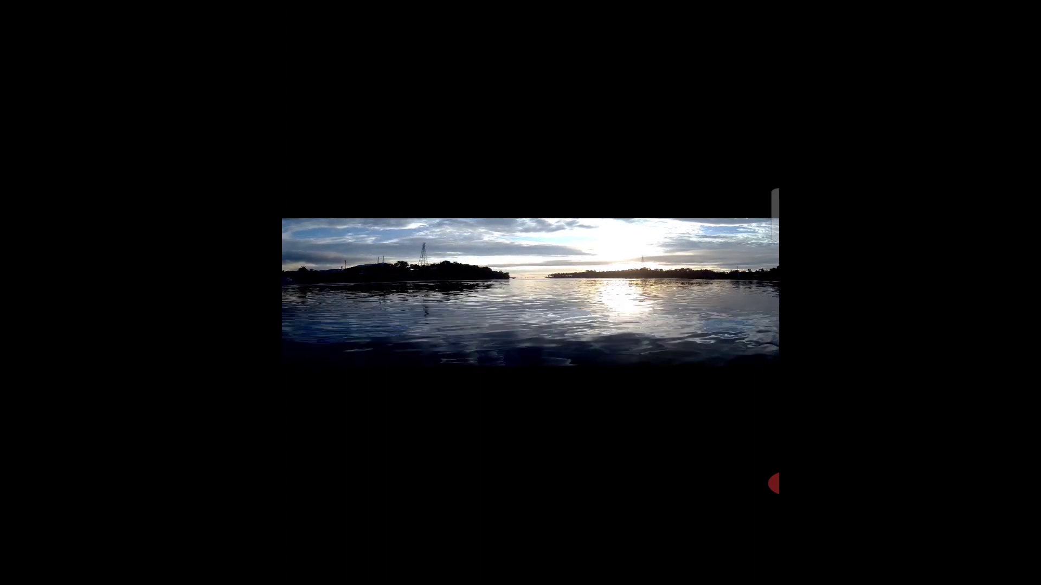
click(530, 293)
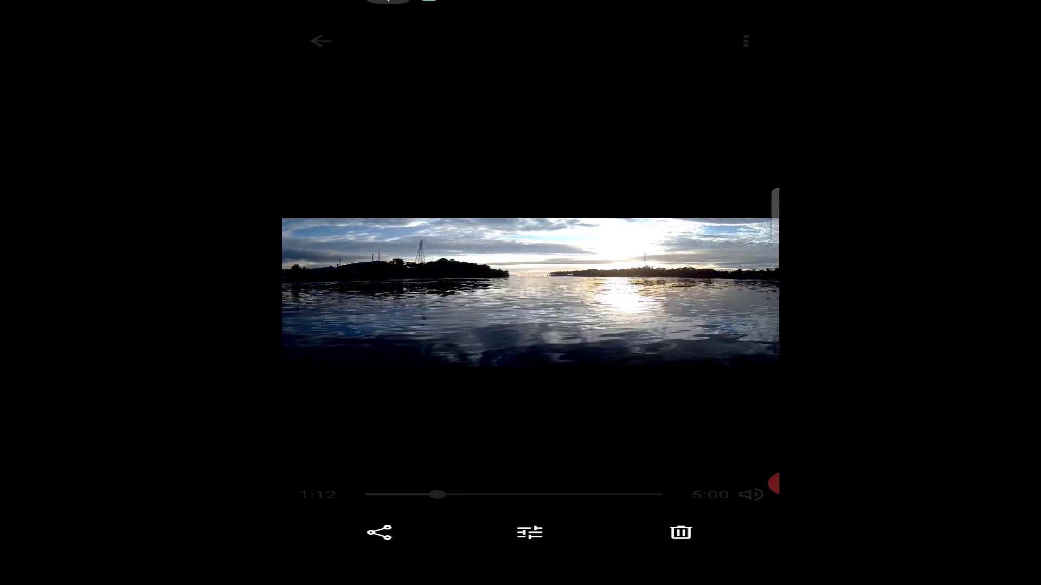
click(648, 569)
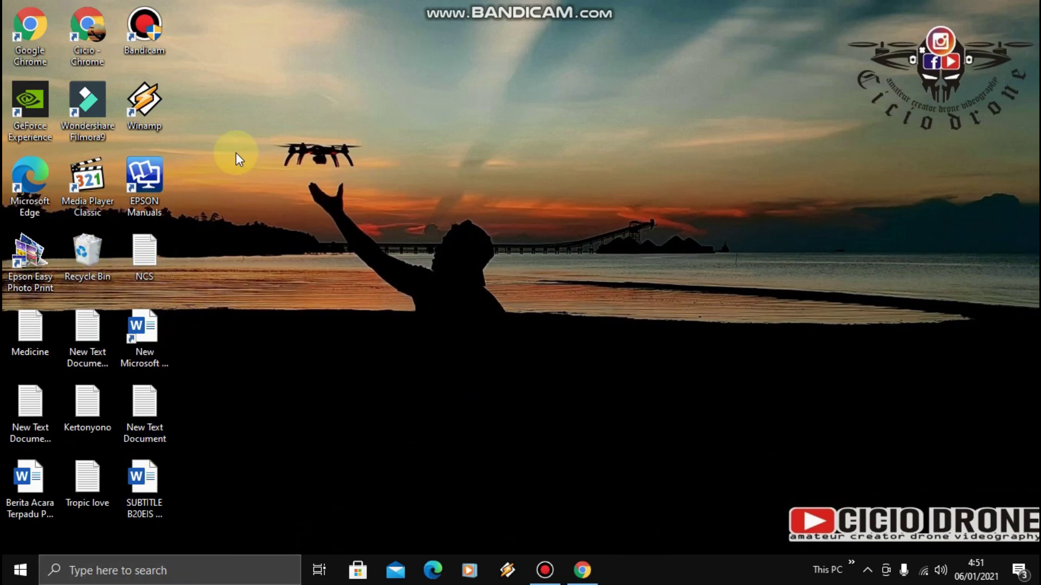
- Switch to File Explorer on the PC and open Movies\PhotosEditor in the OPPO A9 2020's Penyimpanan bersama internal
right_click(11, 571)
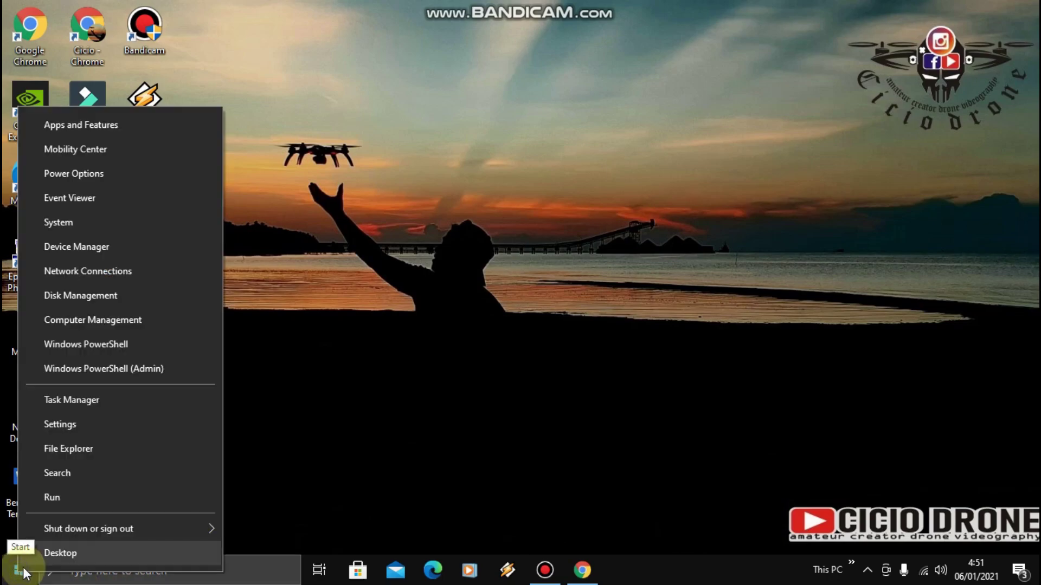
click(103, 455)
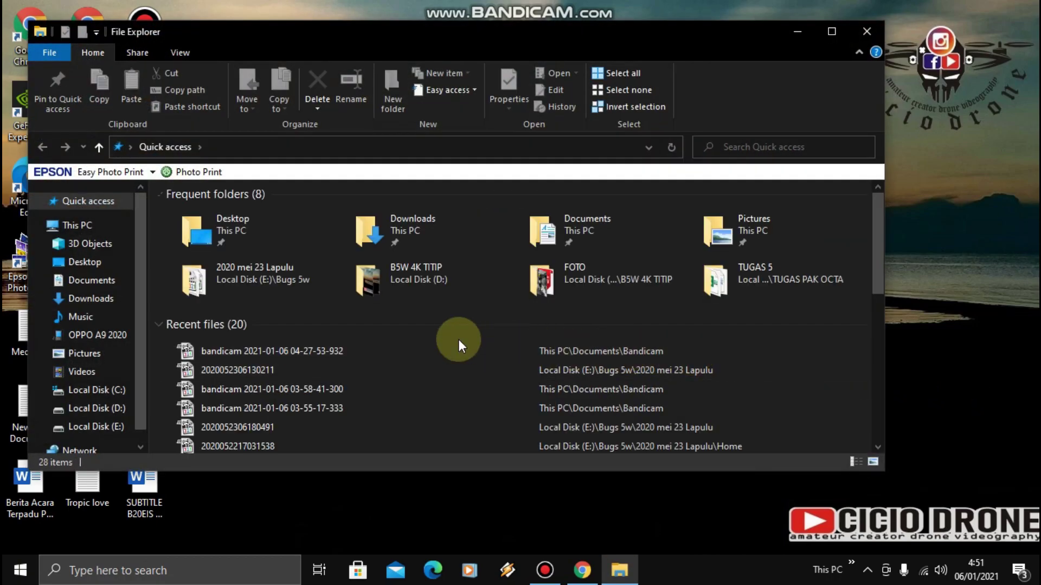
click(122, 335)
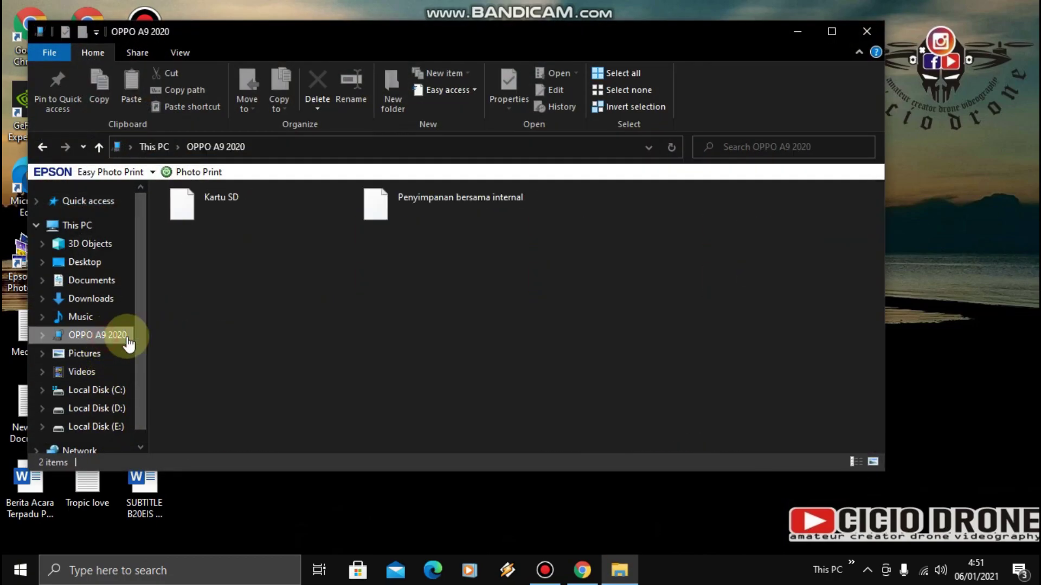
double_click(497, 203)
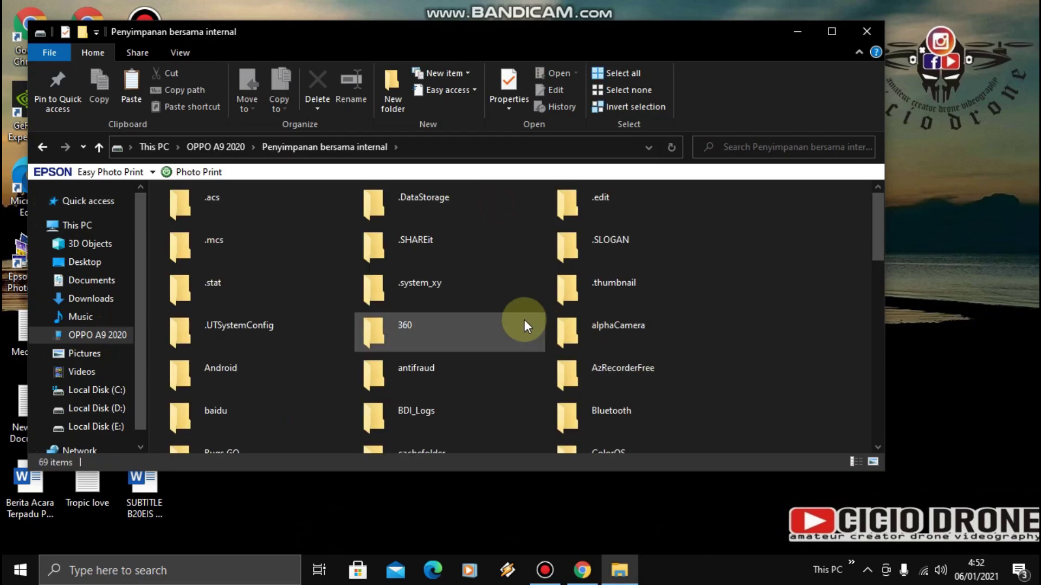
click(640, 213)
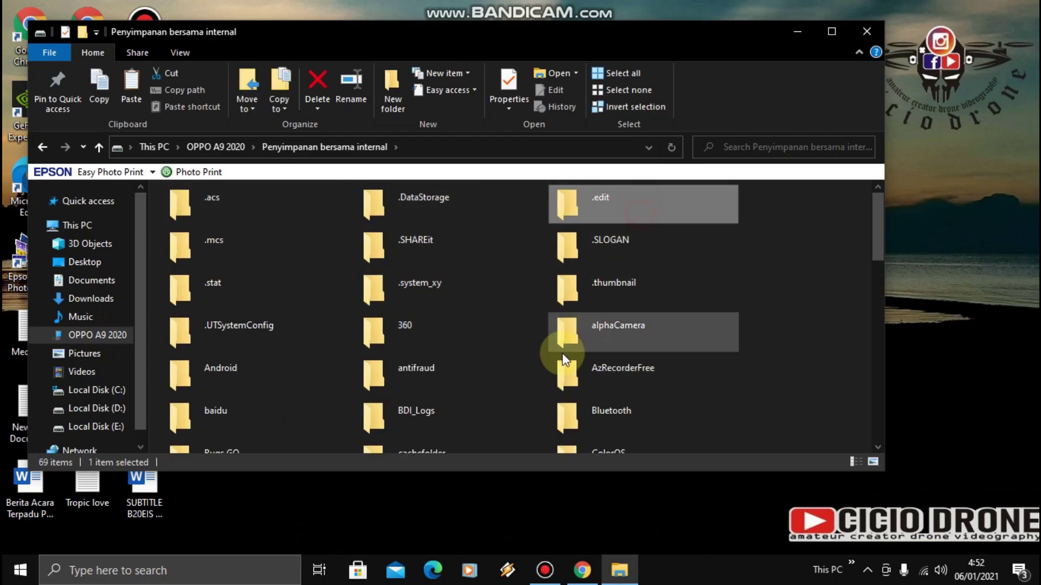
scroll(538, 366, down, 5)
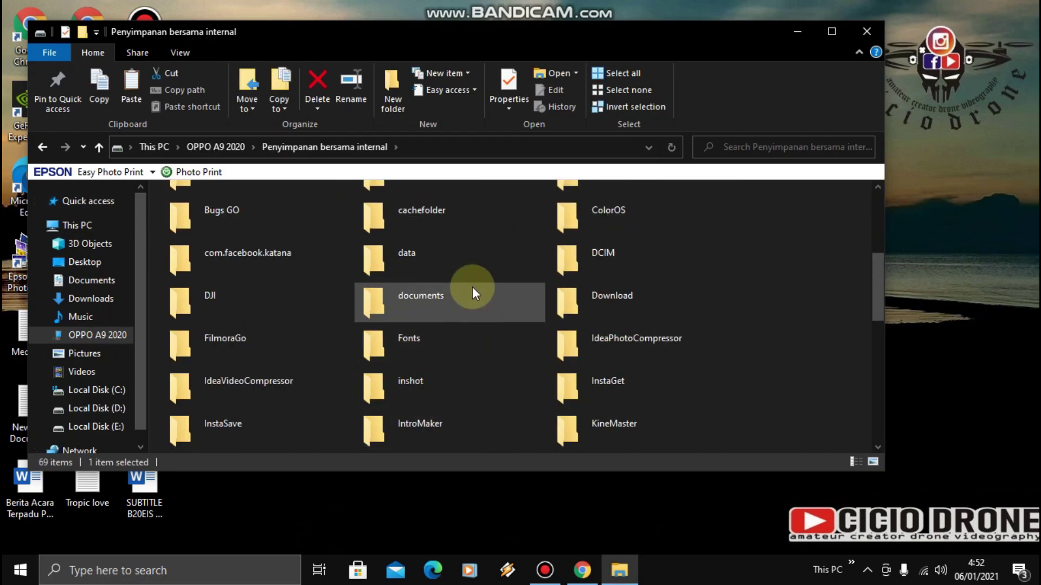
scroll(472, 295, down, 3)
double_click(420, 390)
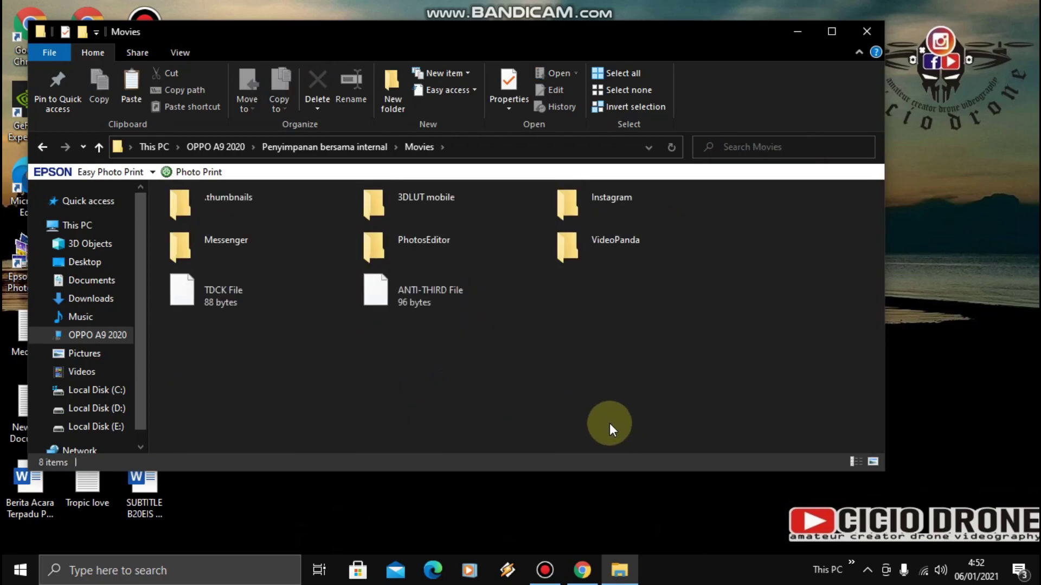
double_click(449, 242)
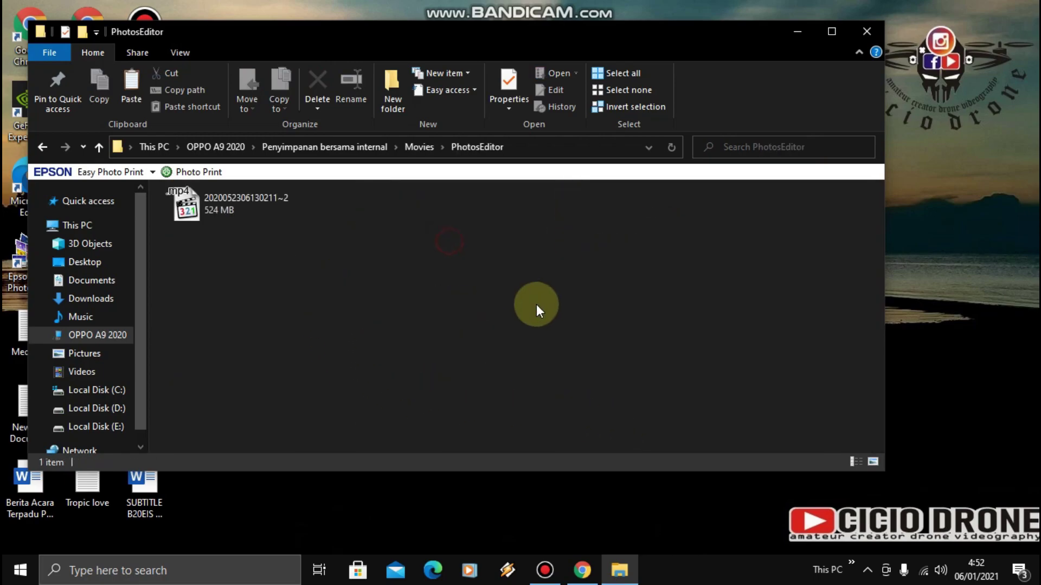
click(213, 193)
right_click(214, 193)
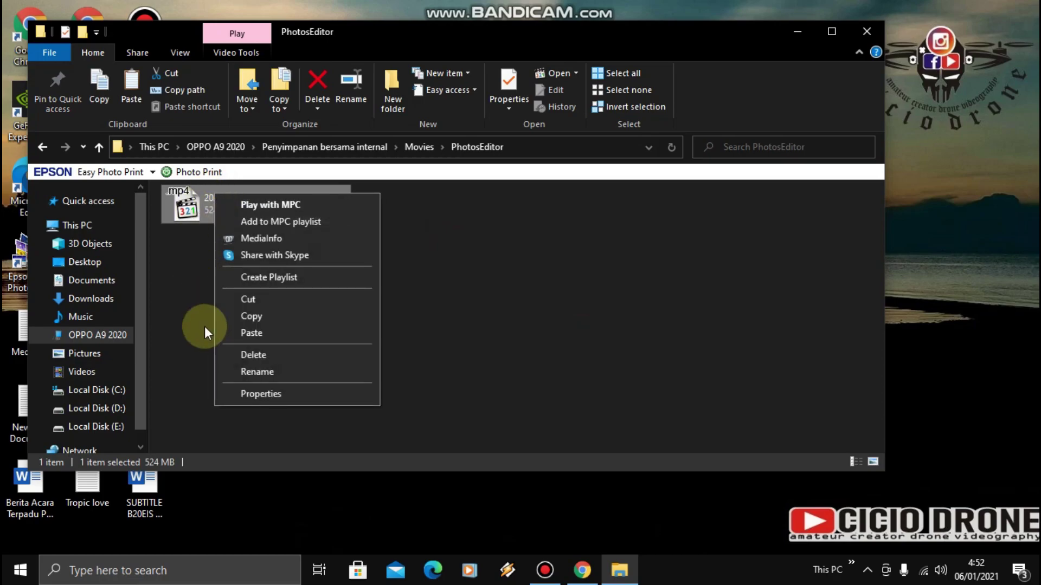
click(252, 316)
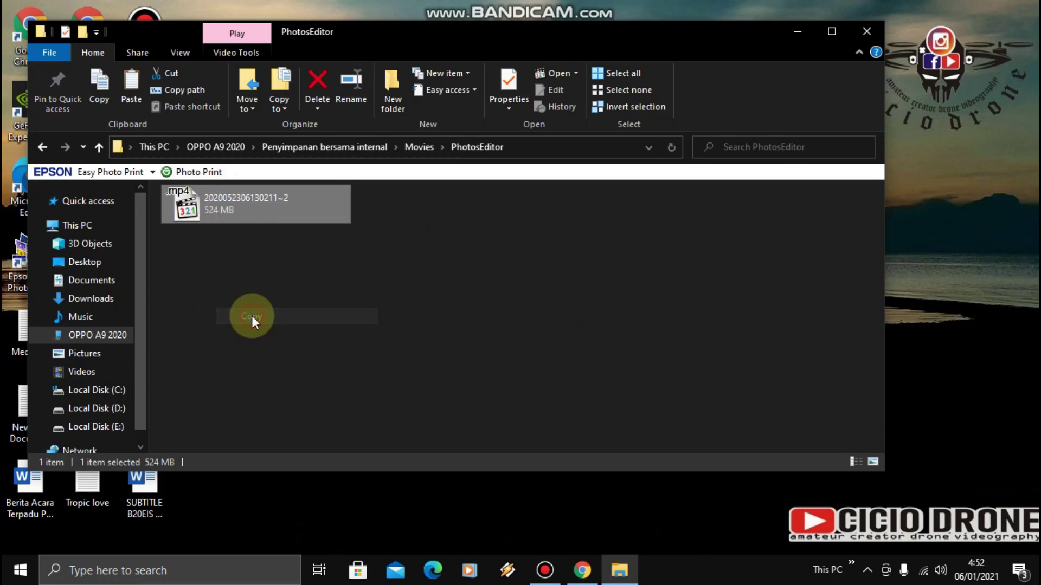
click(120, 429)
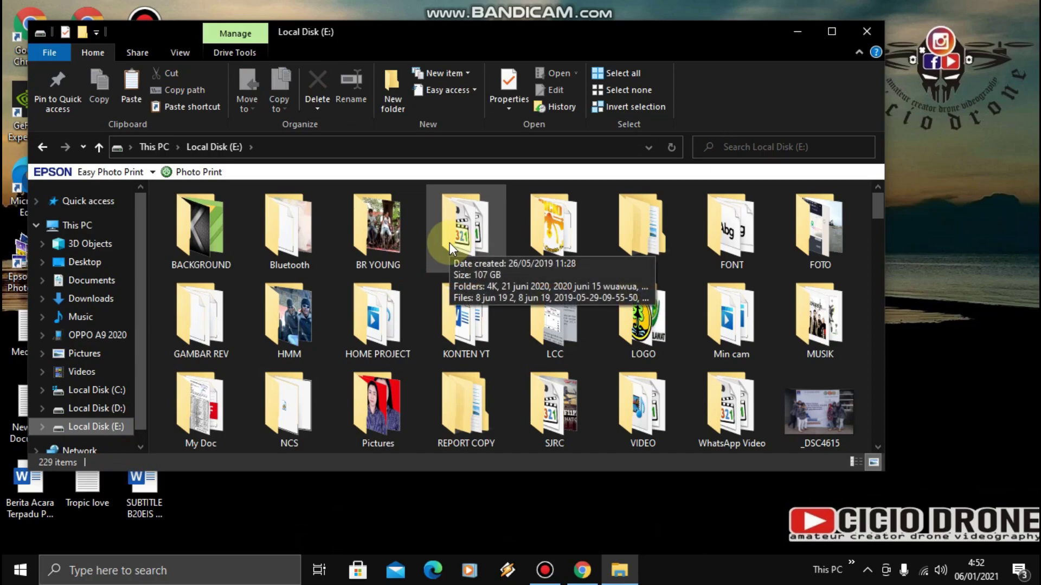
double_click(369, 244)
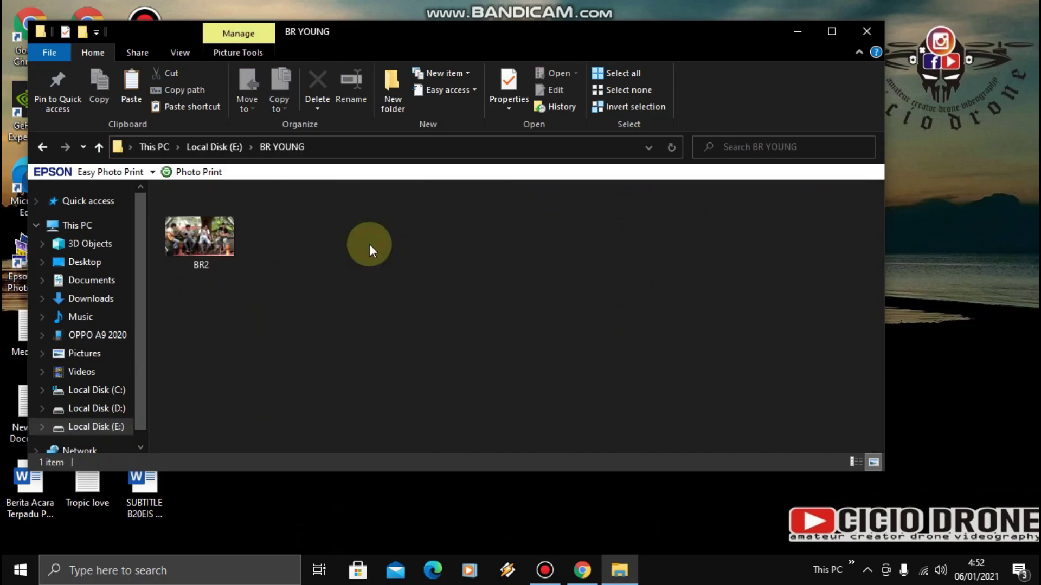
click(38, 145)
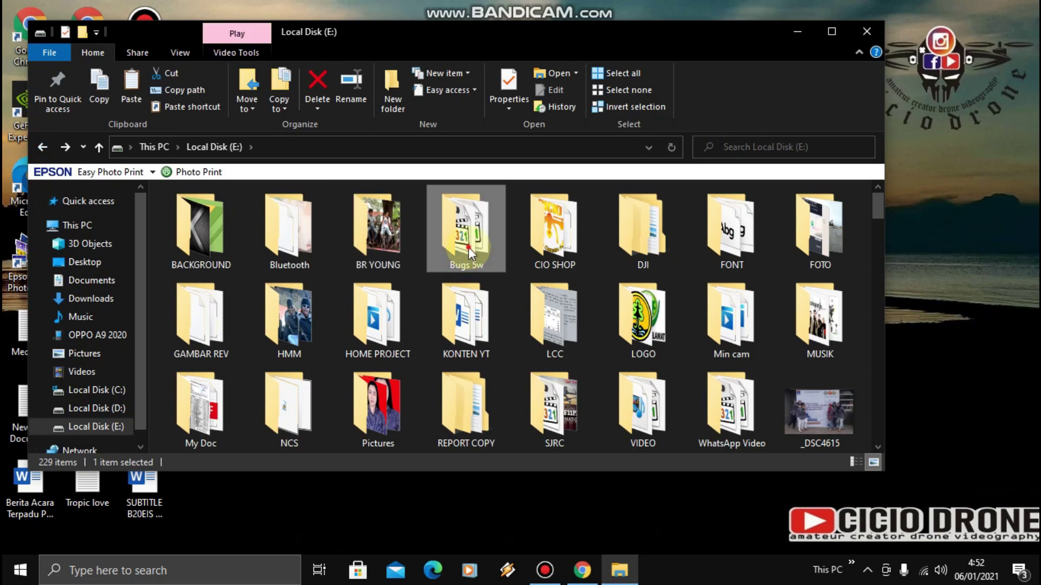
double_click(466, 238)
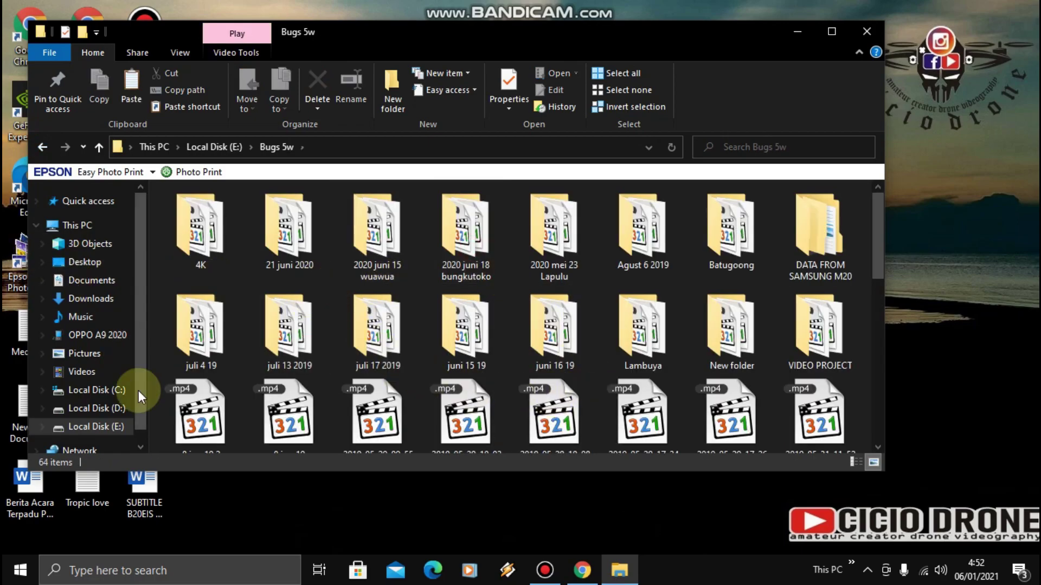
- Create a new folder named tutorial B5w 4k inside the B20 folder on Local Disk (D:)
click(106, 410)
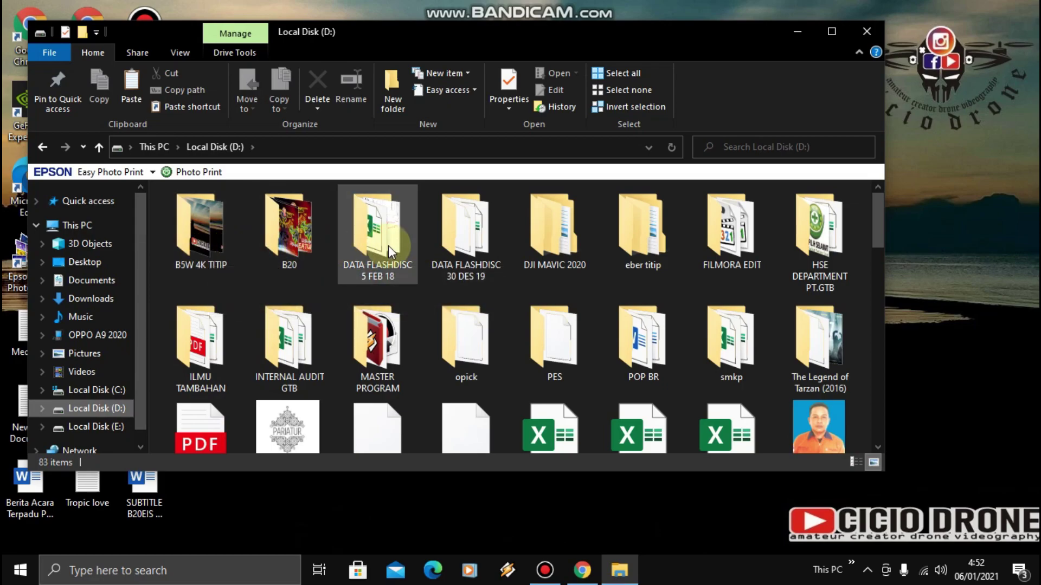
double_click(296, 249)
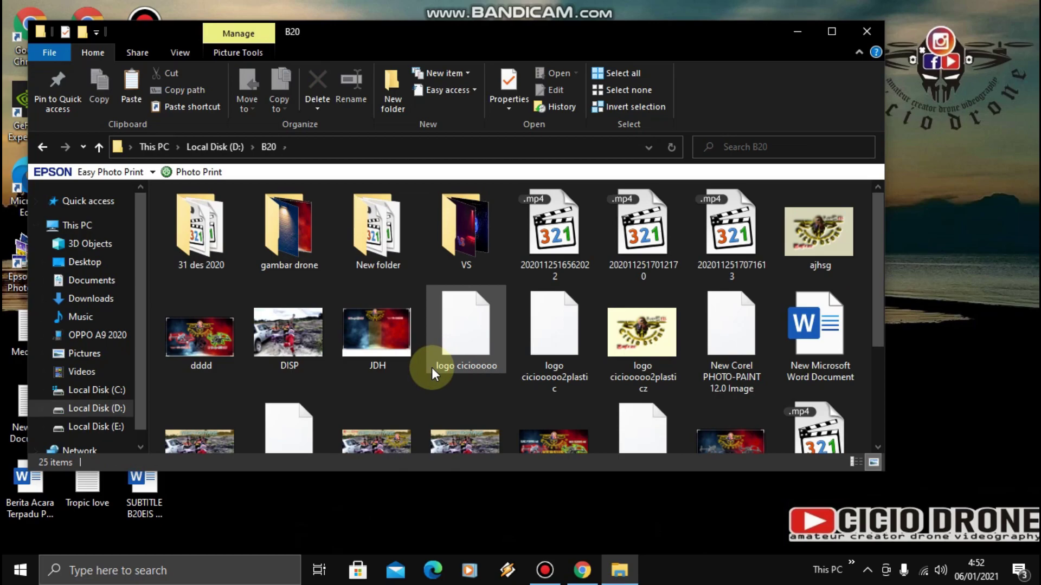
right_click(425, 275)
mouse_move(555, 438)
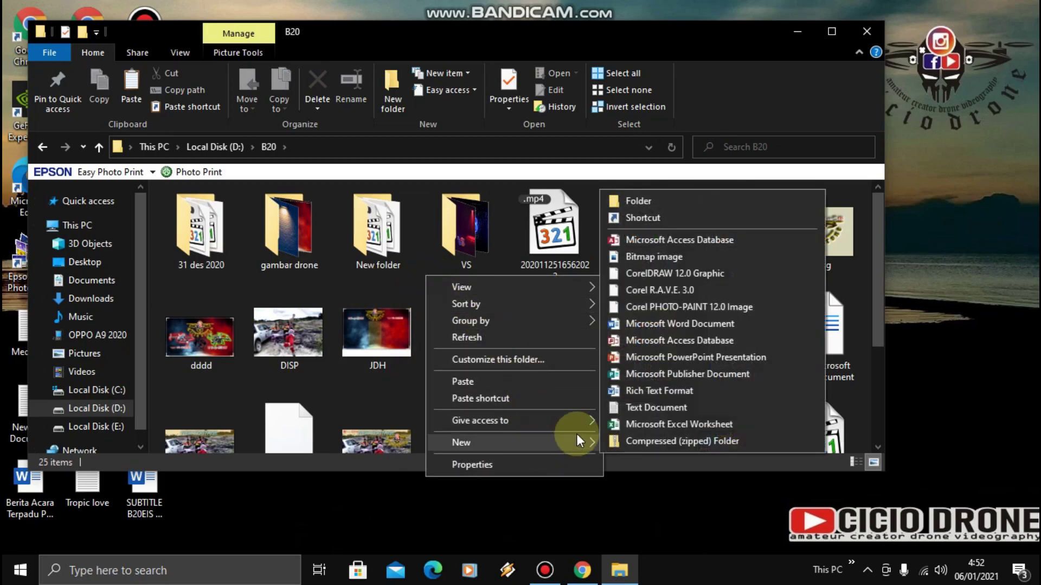
click(638, 200)
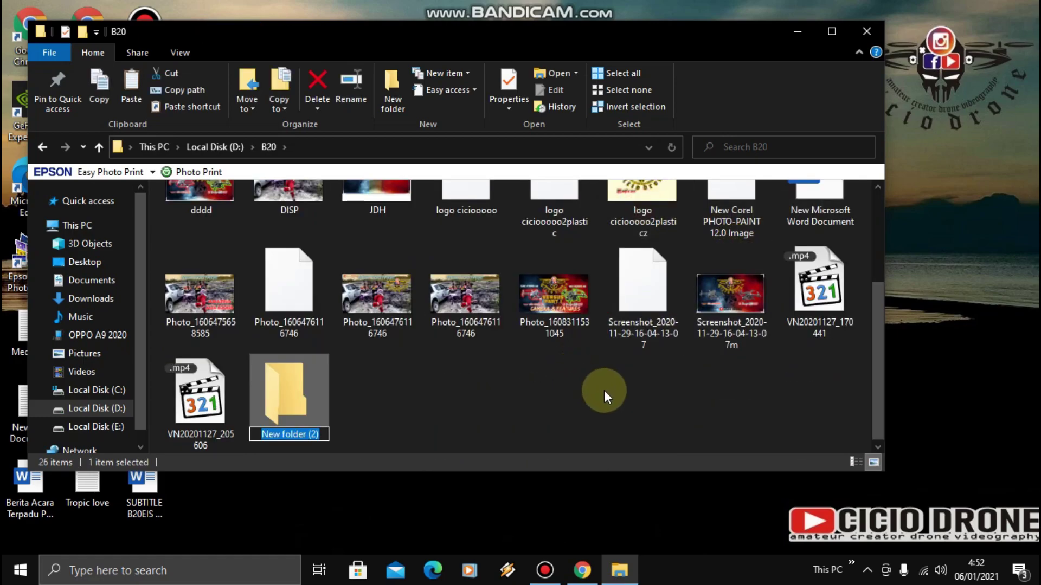
text(t)
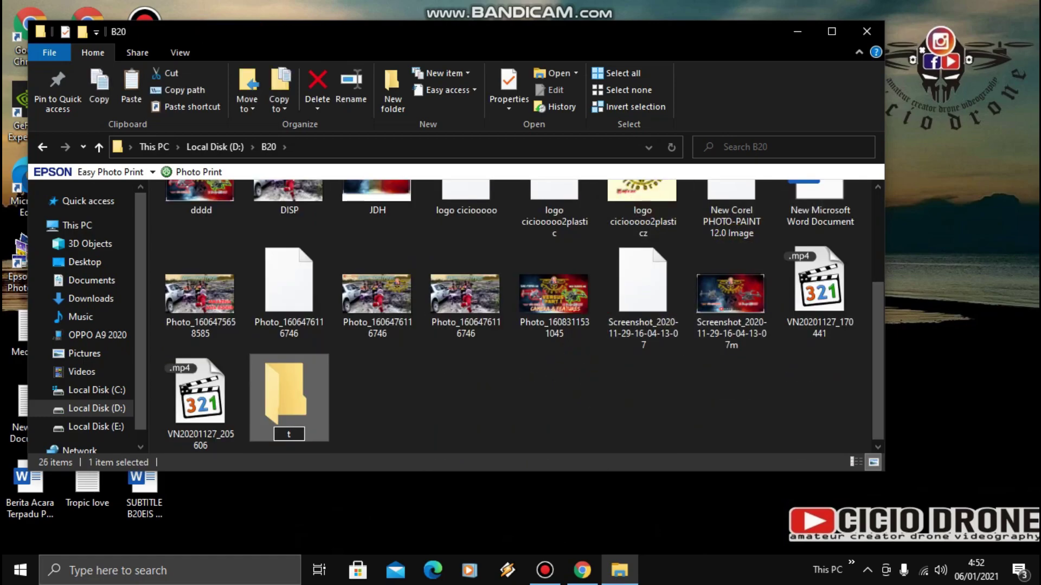
text(utorial)
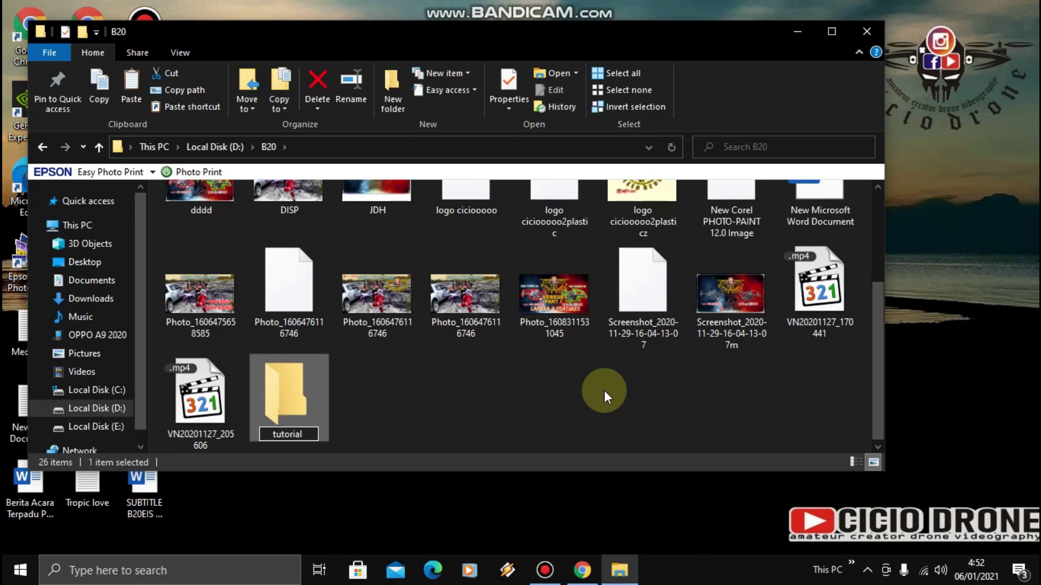
text( B20)
text(w)
key(BackSpace)
key(BackSpace)
text(5w 4k)
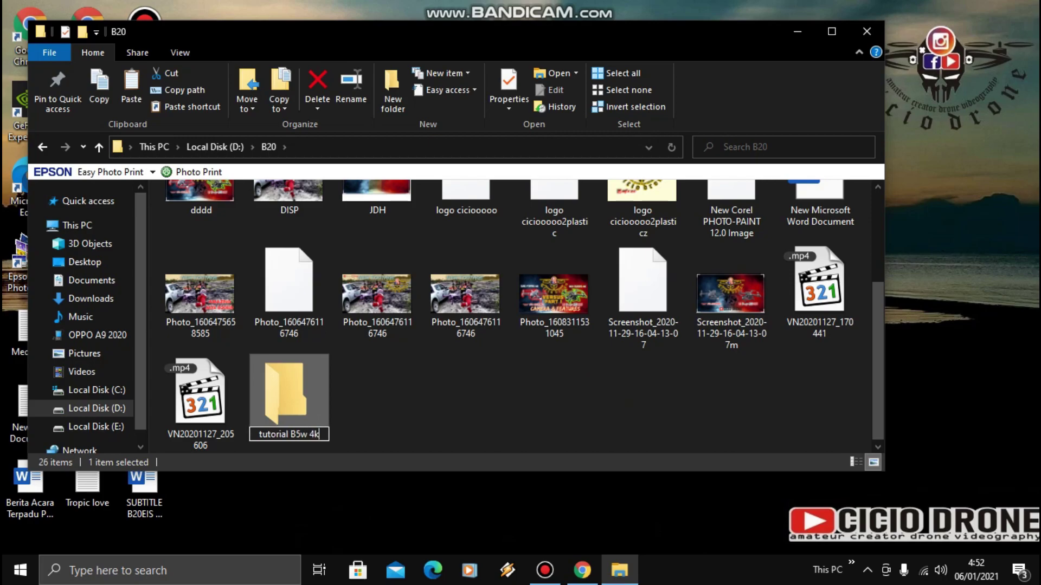
key(Return)
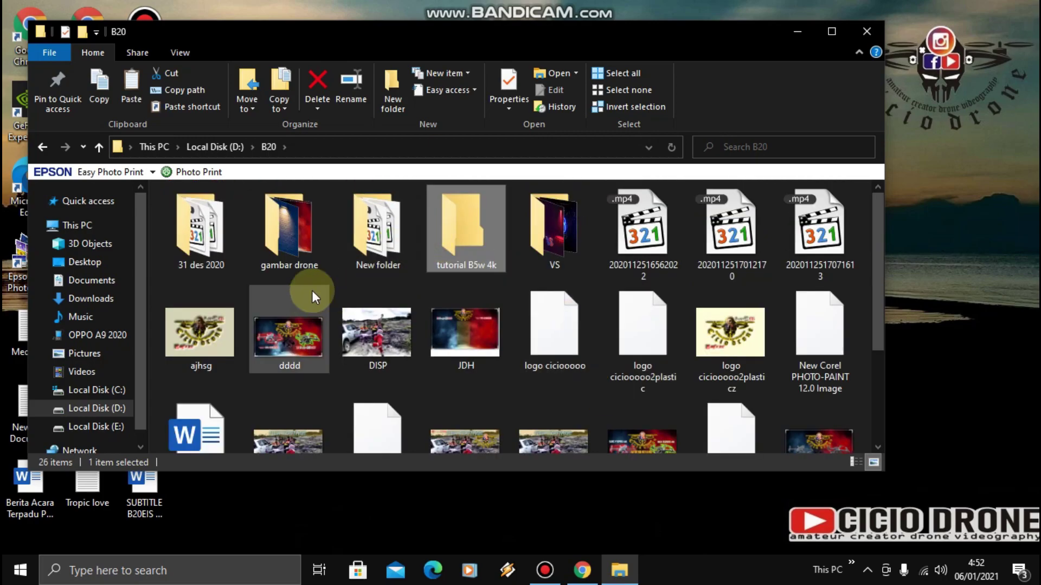
- Paste the copied stabilized video into the tutorial B5w 4k folder and close the File Explorer window once copying is complete
double_click(464, 237)
right_click(384, 264)
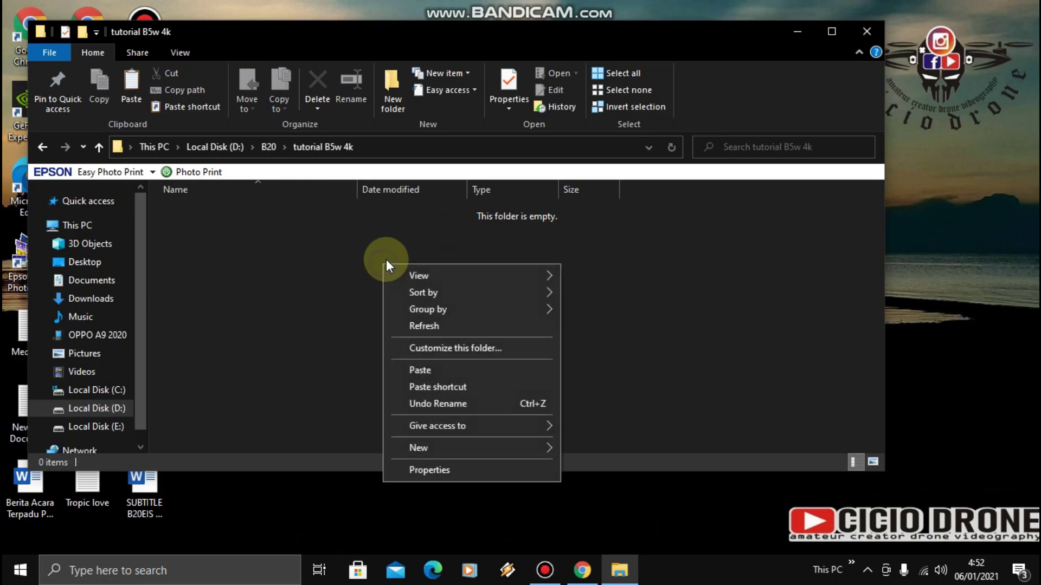
click(453, 371)
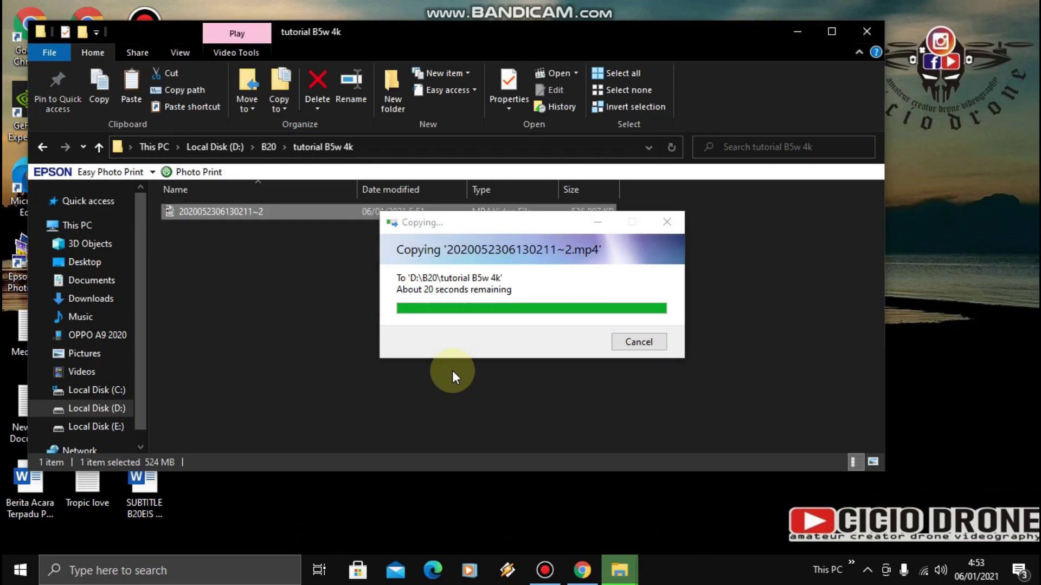
click(461, 348)
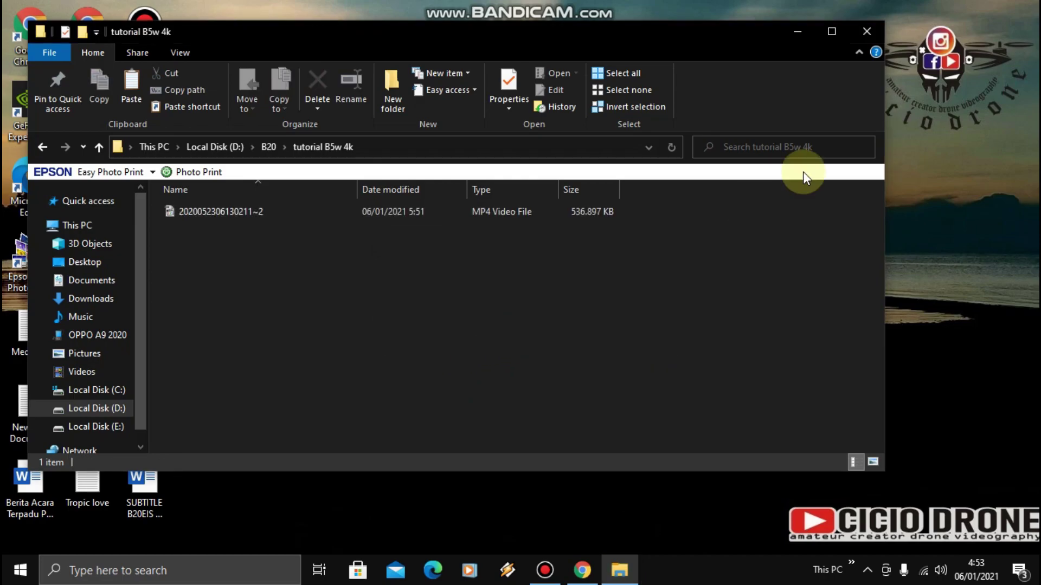
click(866, 38)
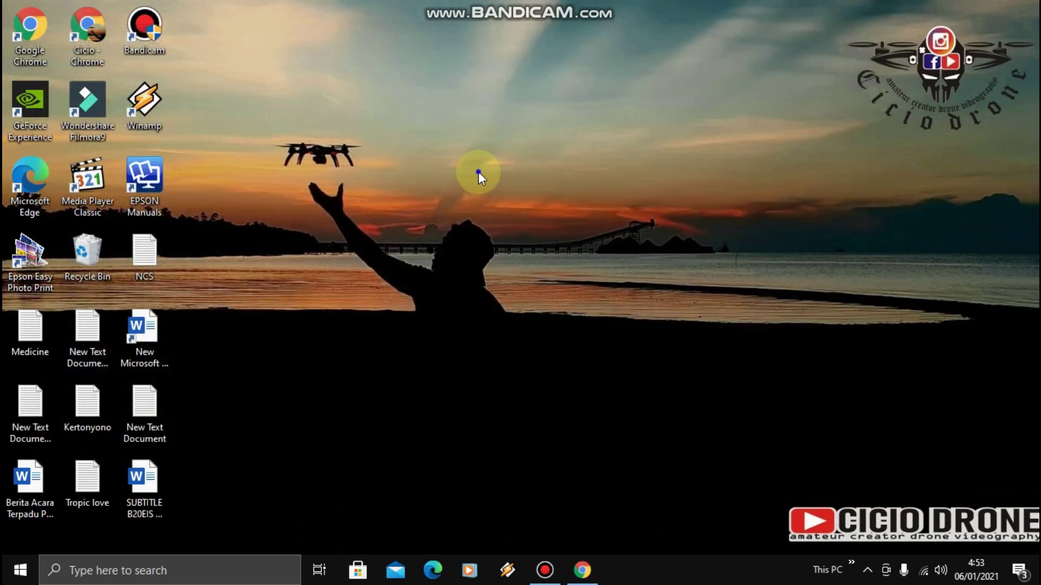
- Start Wondershare Filmora9 from the desktop and create a new project with the 16:9 (Widescreen) aspect ratio
right_click(478, 171)
click(545, 213)
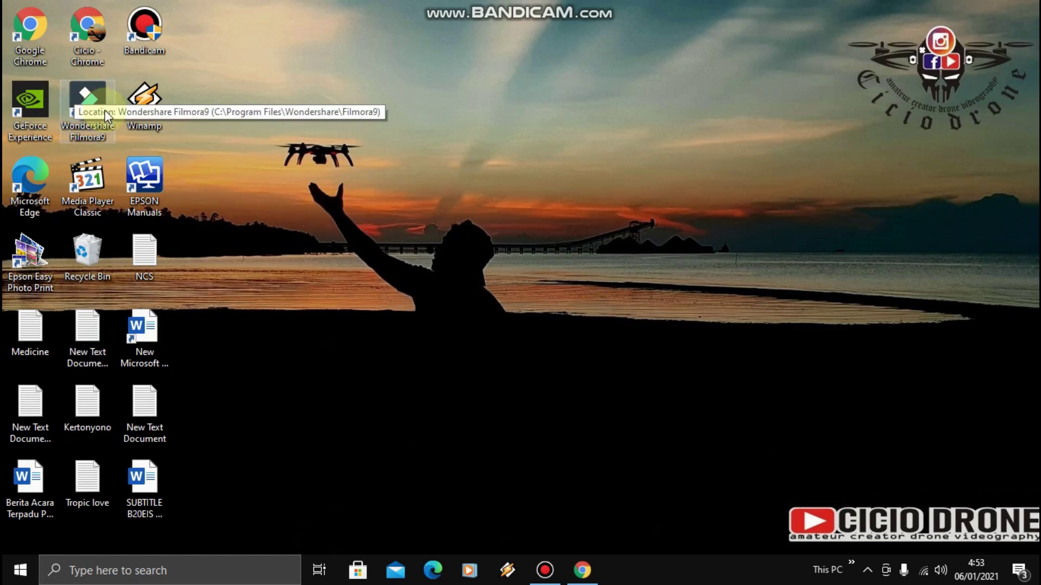
double_click(93, 87)
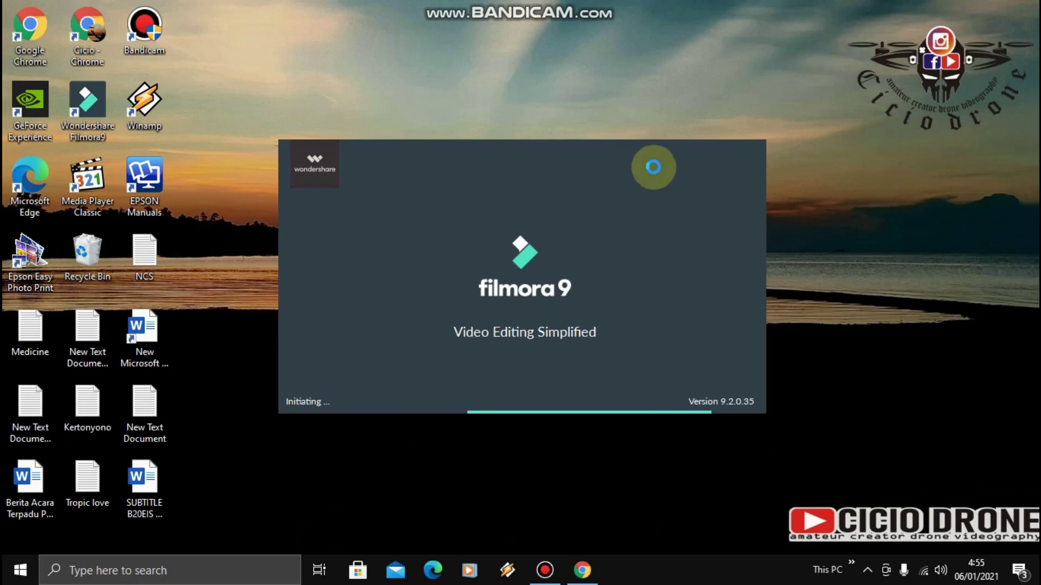
right_click(964, 151)
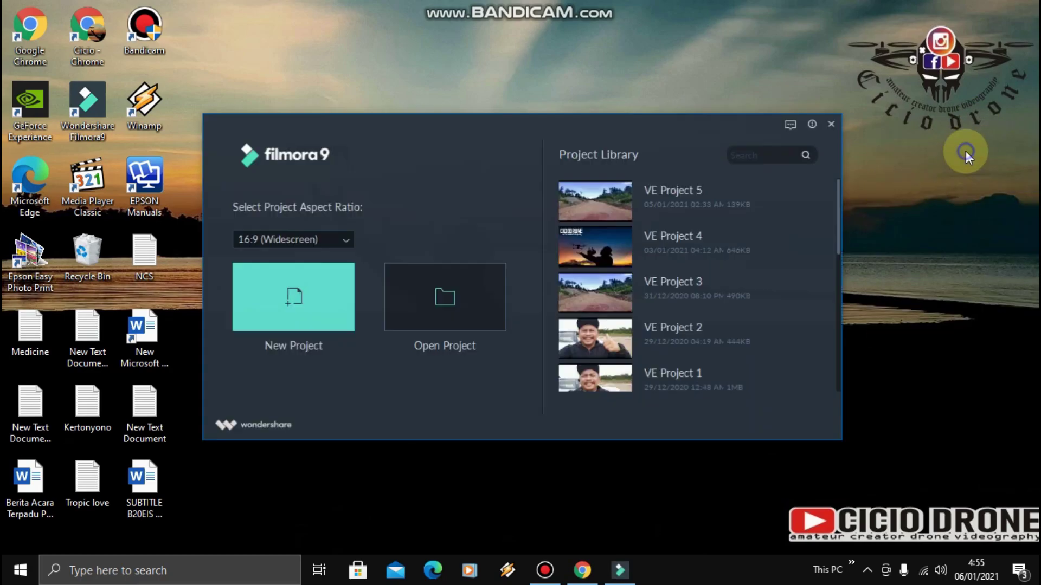
click(974, 196)
right_click(971, 174)
click(987, 221)
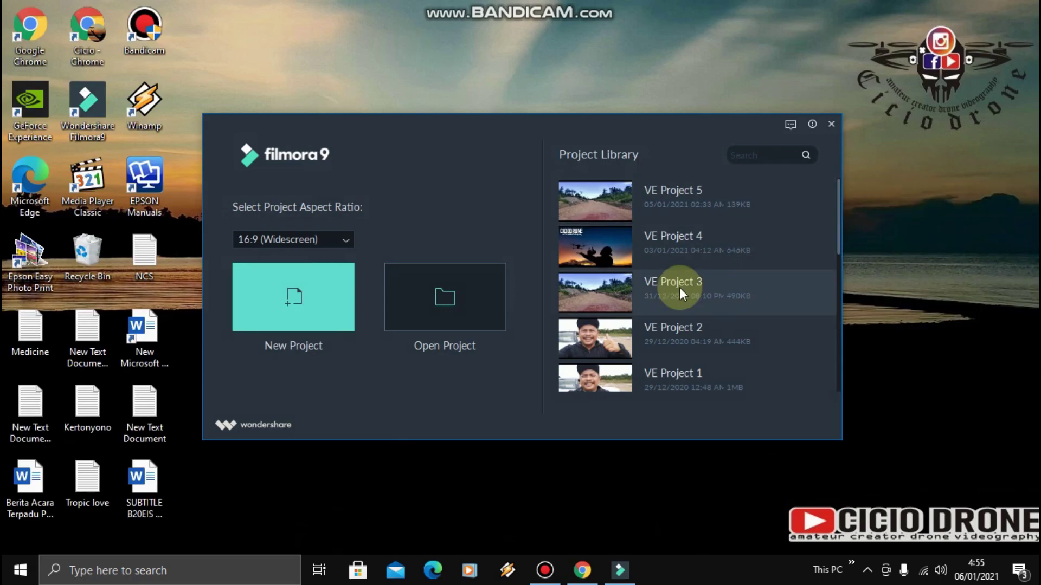
click(300, 294)
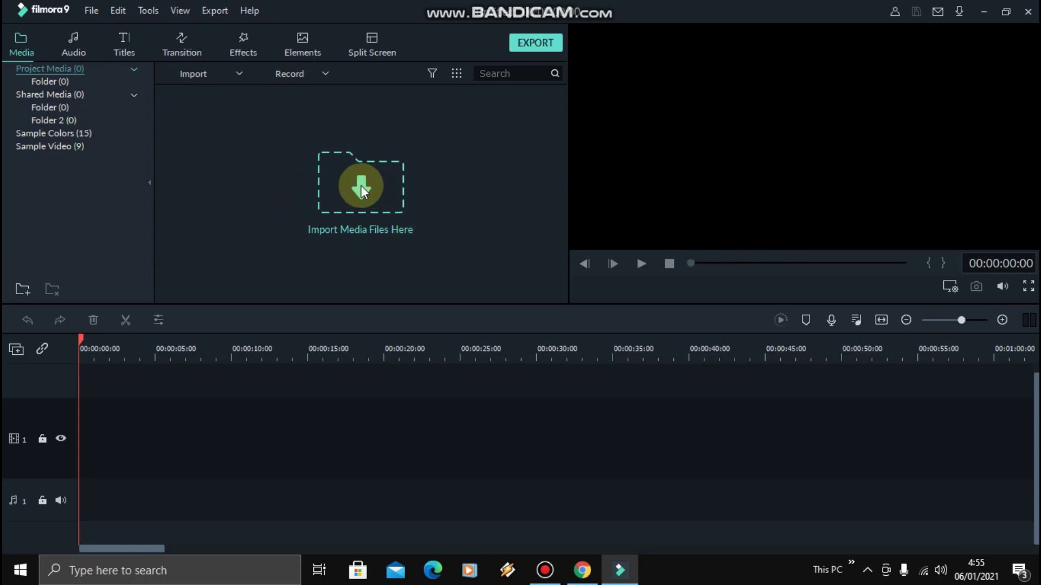
click(360, 186)
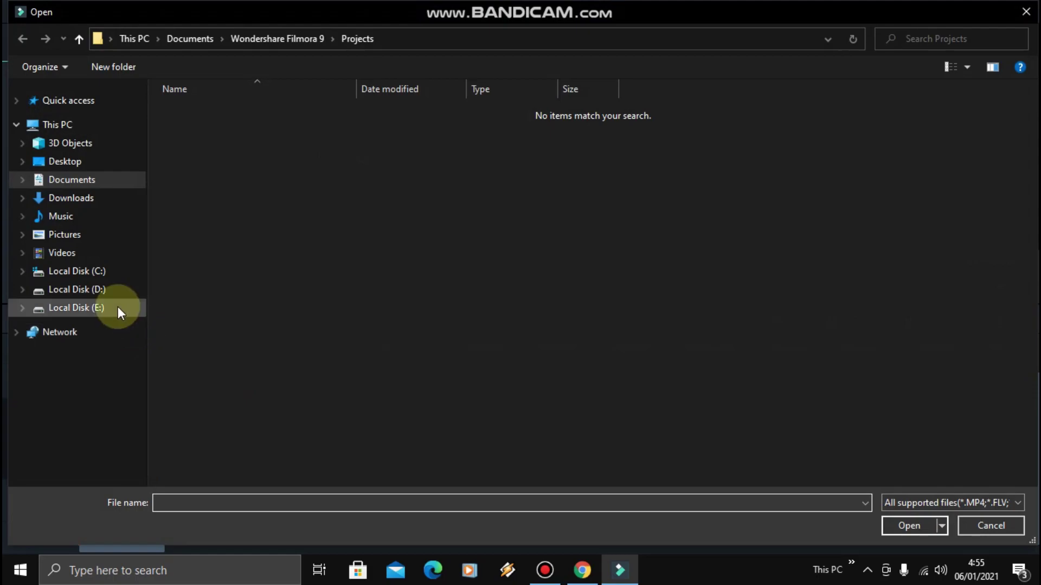
click(101, 296)
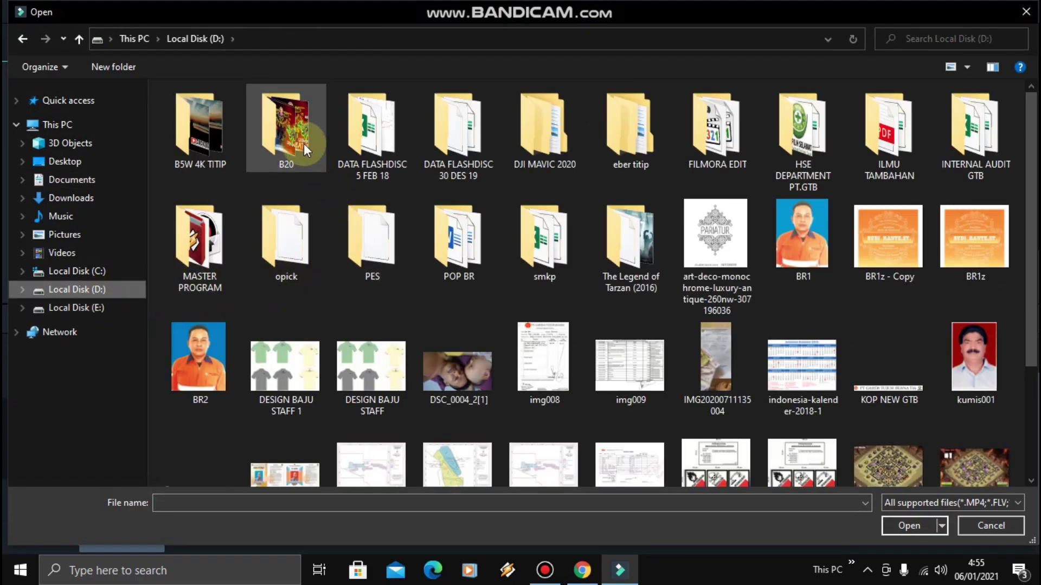
double_click(303, 143)
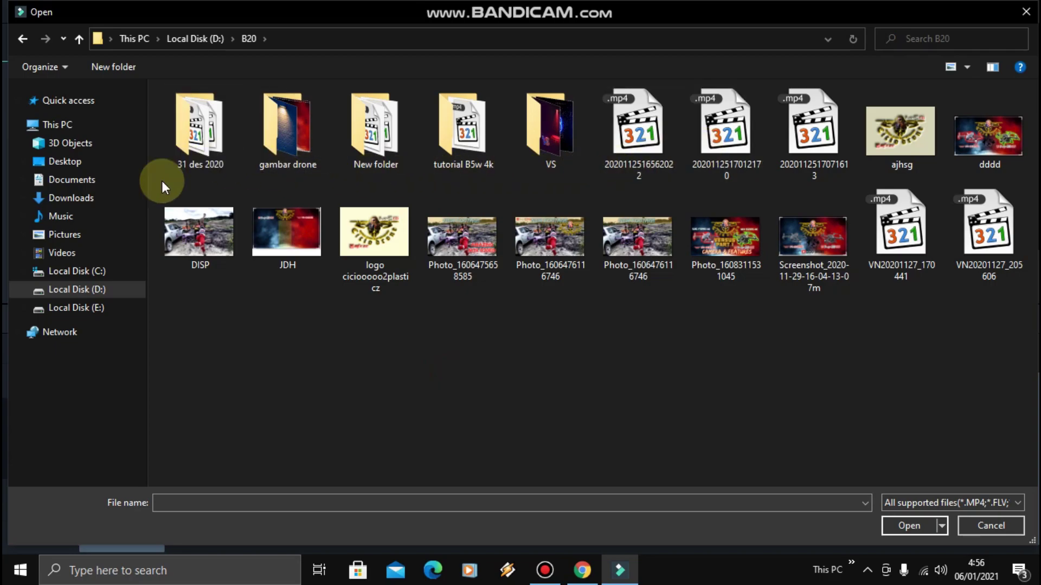
double_click(454, 129)
click(204, 142)
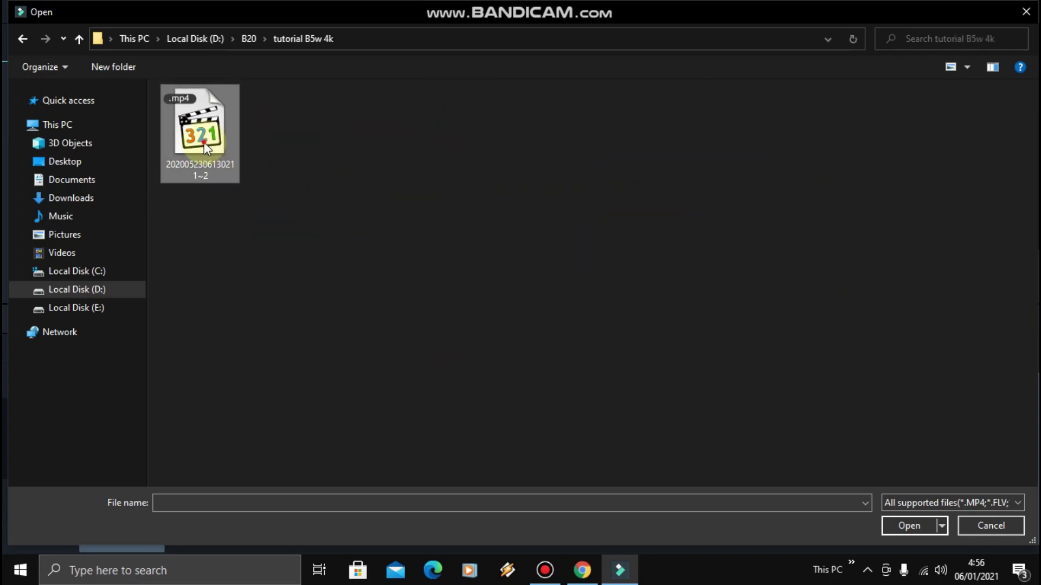
click(906, 524)
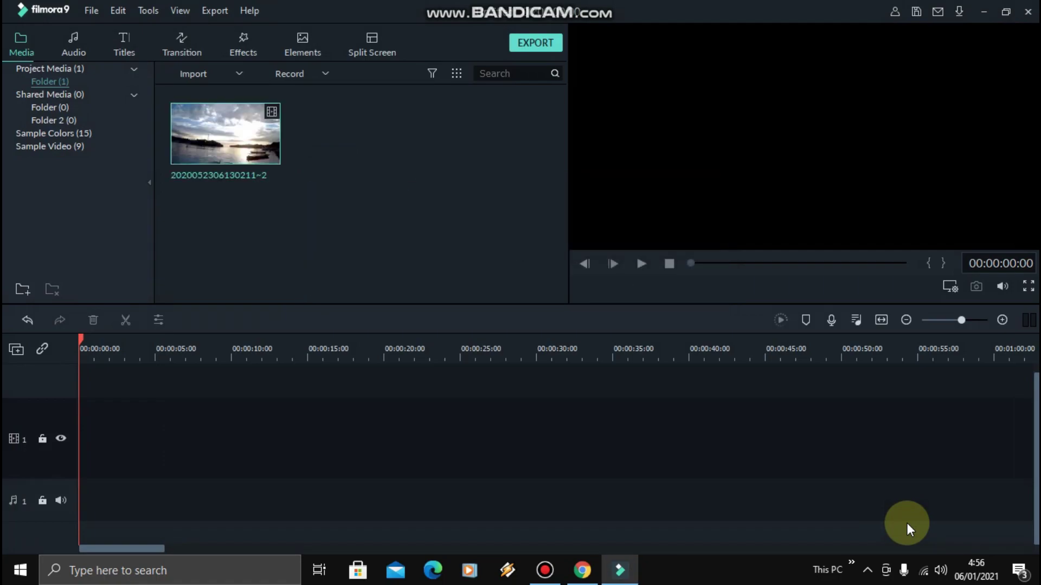
- Add the imported drone video to the timeline and match the project settings to the media
mouse_move(232, 146)
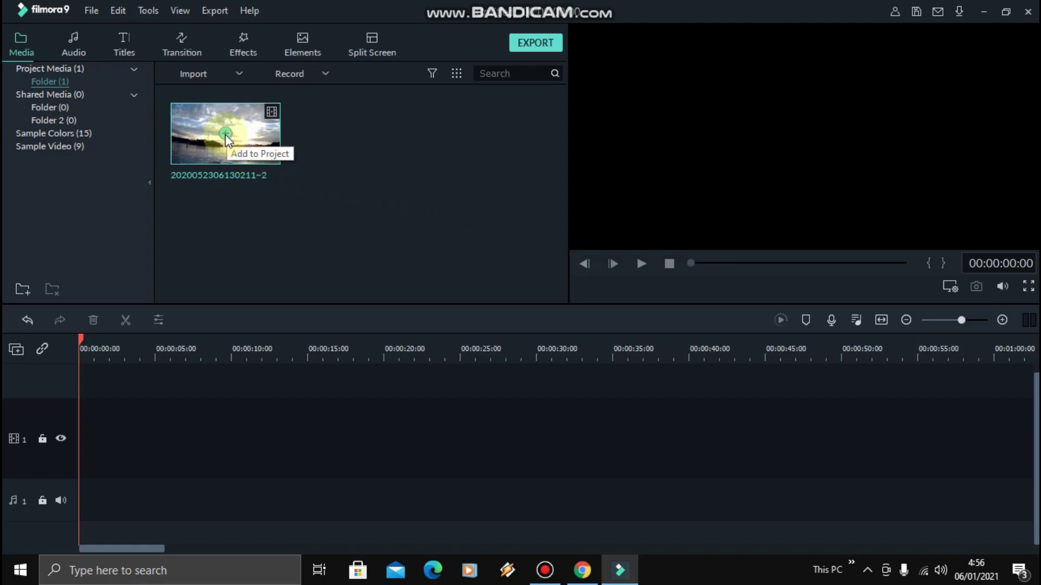
click(225, 150)
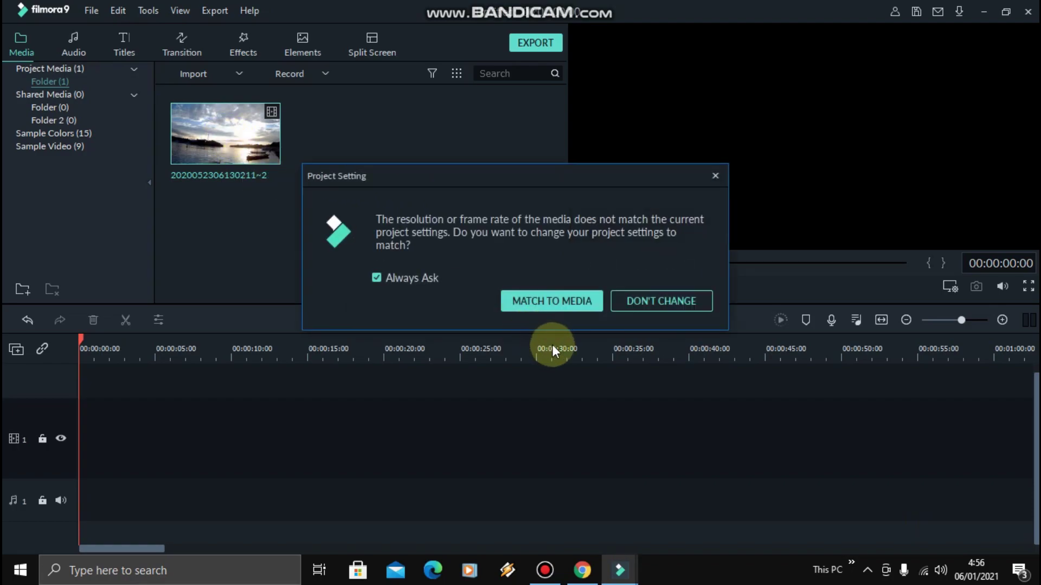
click(581, 301)
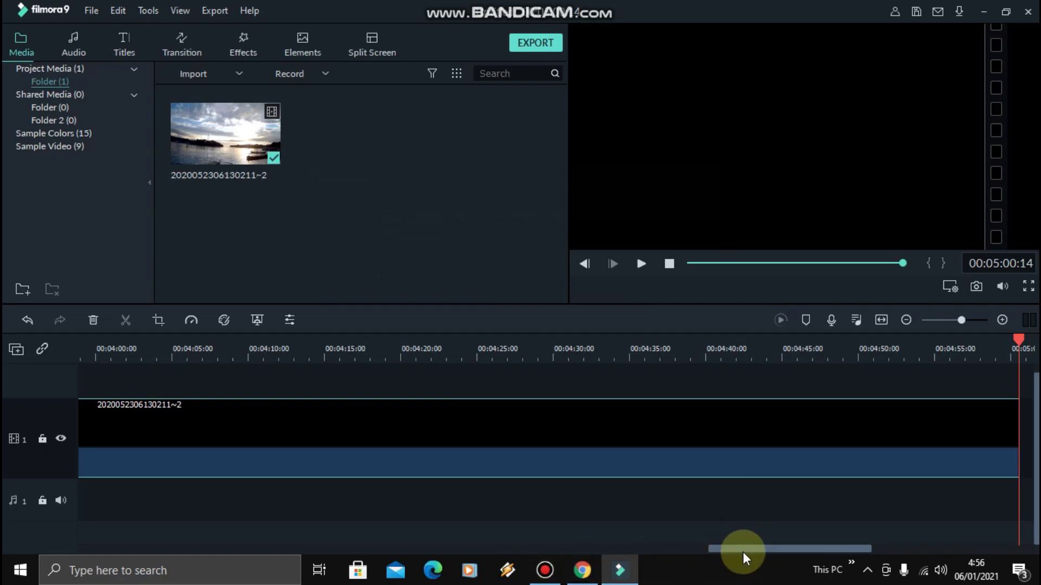
- Skim the drone clip on the timeline from its opening seconds to past the three-minute mark, checking the footage in the preview
drag(744, 549, 677, 548)
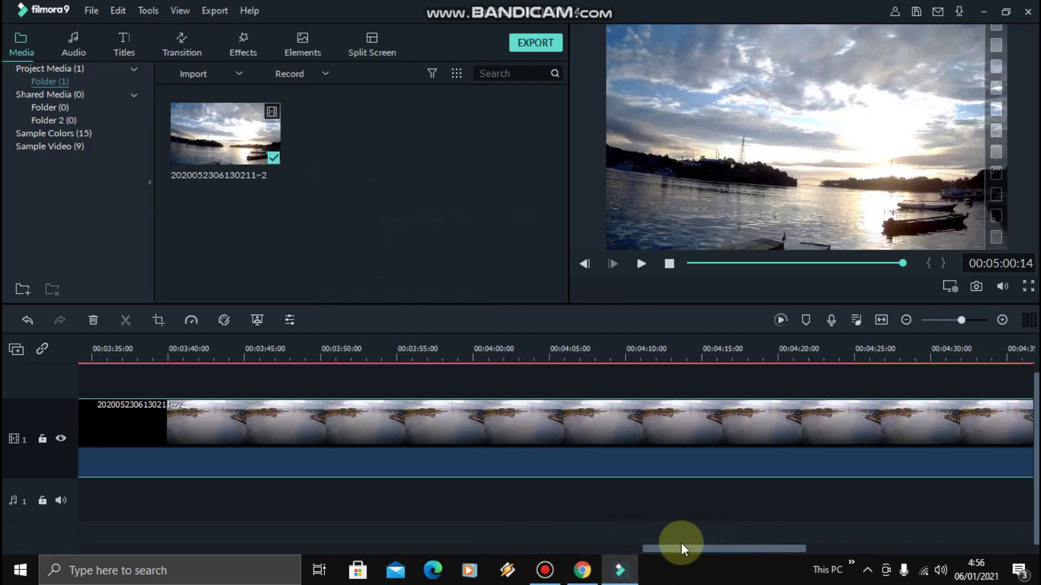
drag(811, 353, 112, 426)
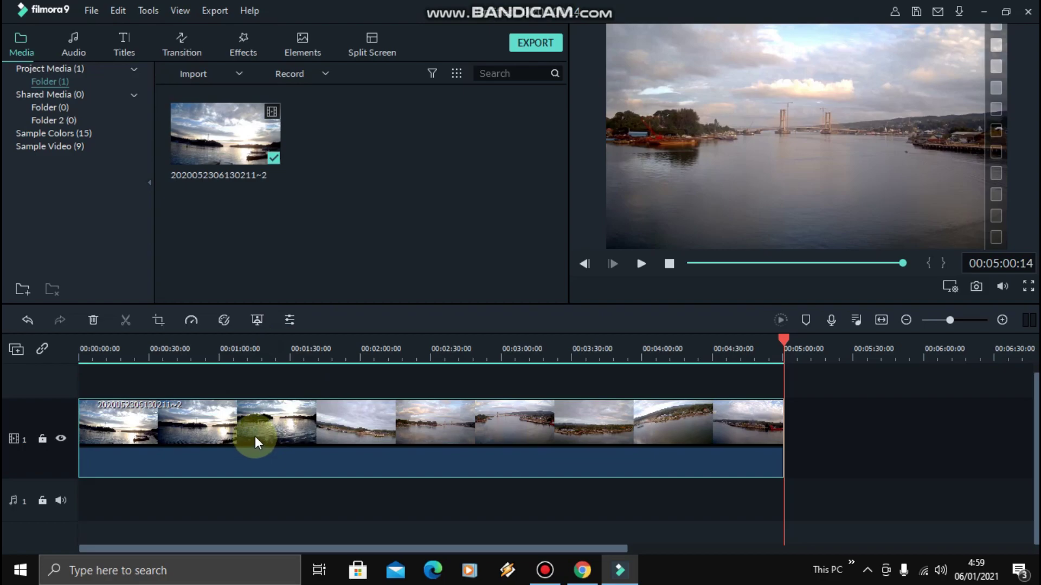
click(190, 353)
click(125, 348)
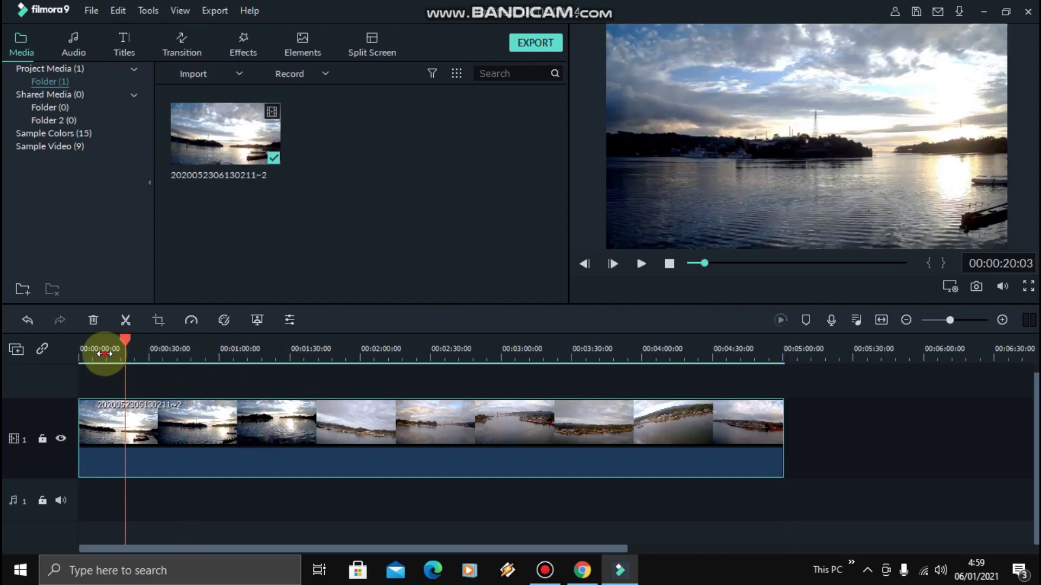
click(103, 353)
click(185, 354)
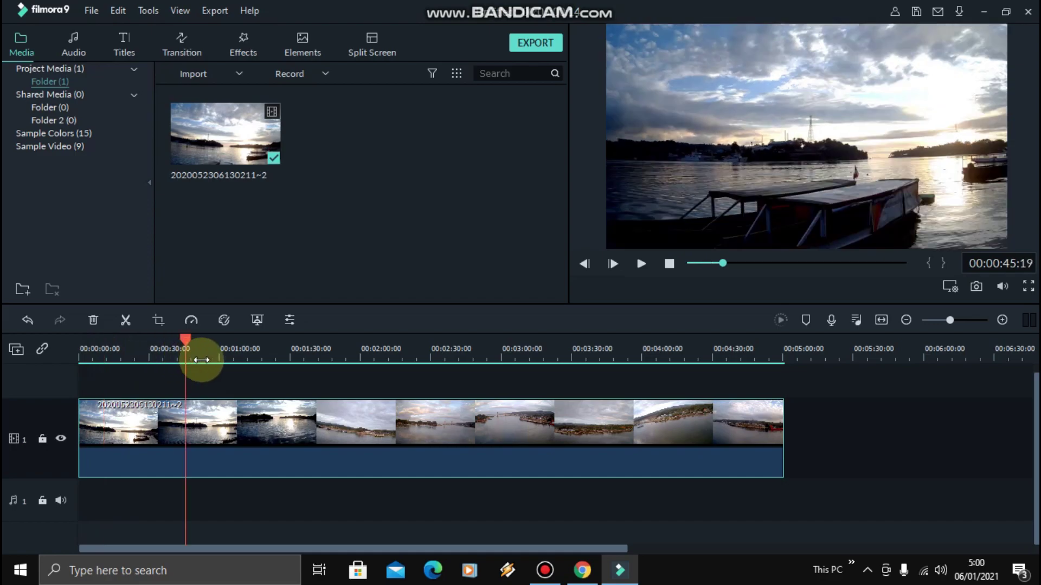
click(237, 355)
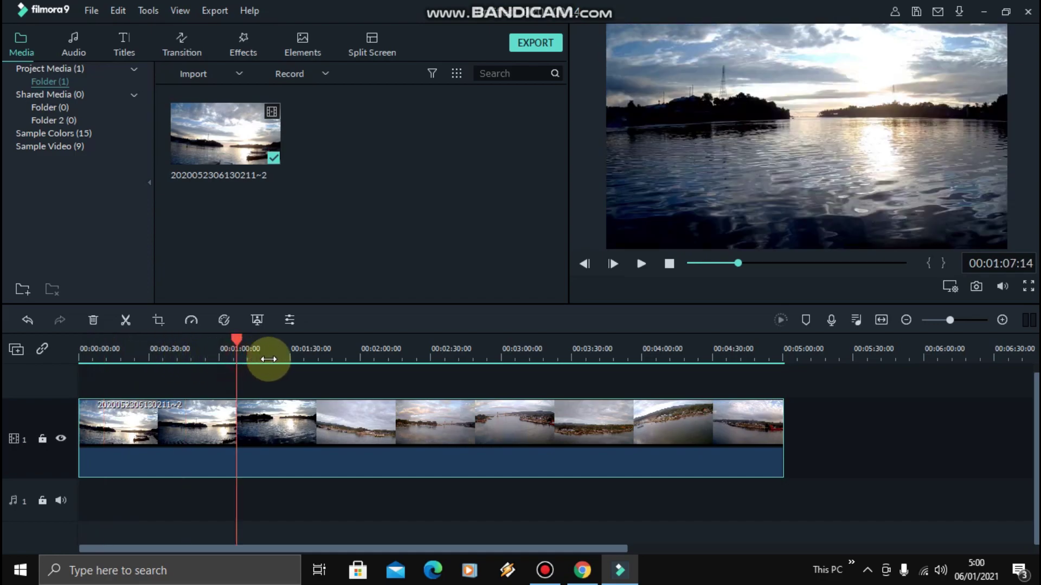
click(307, 353)
click(377, 361)
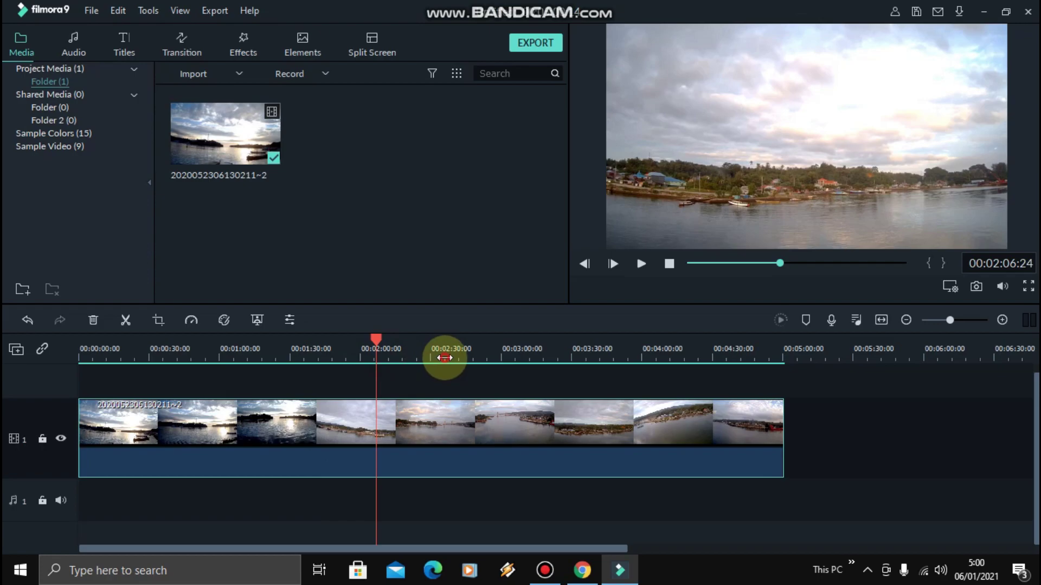
click(443, 356)
click(479, 351)
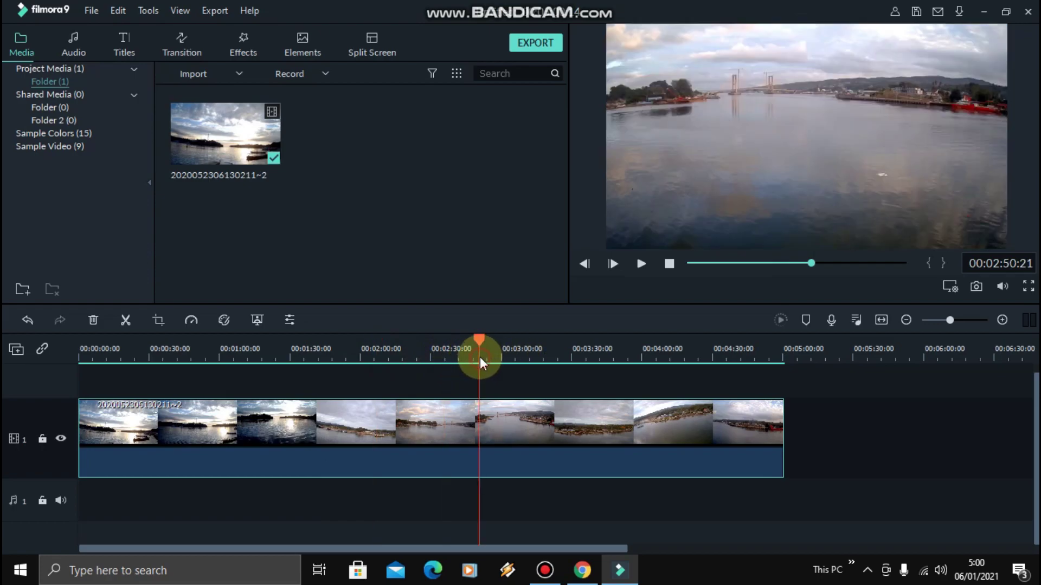
click(531, 359)
click(209, 352)
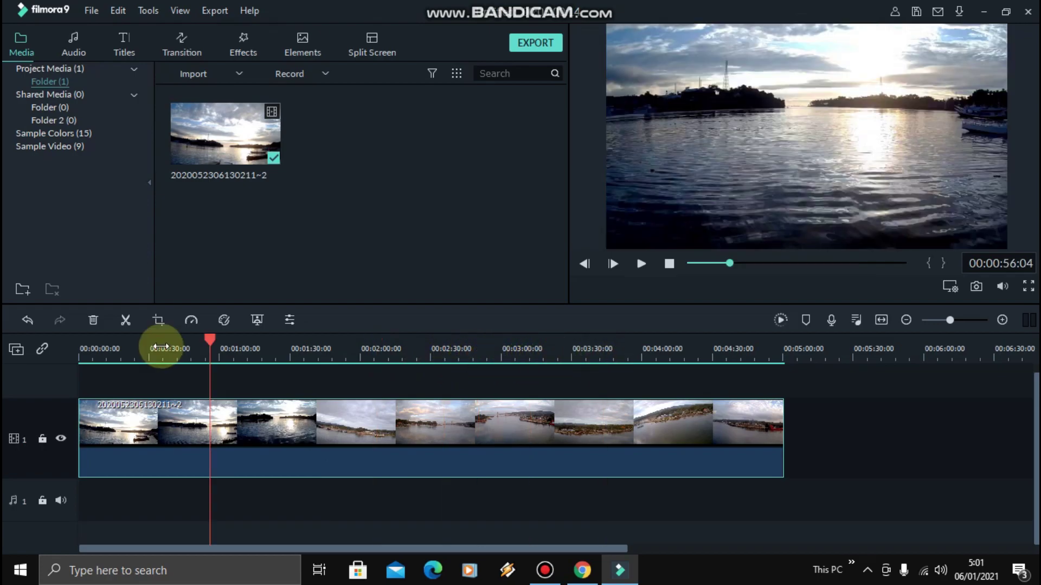
click(144, 357)
click(103, 351)
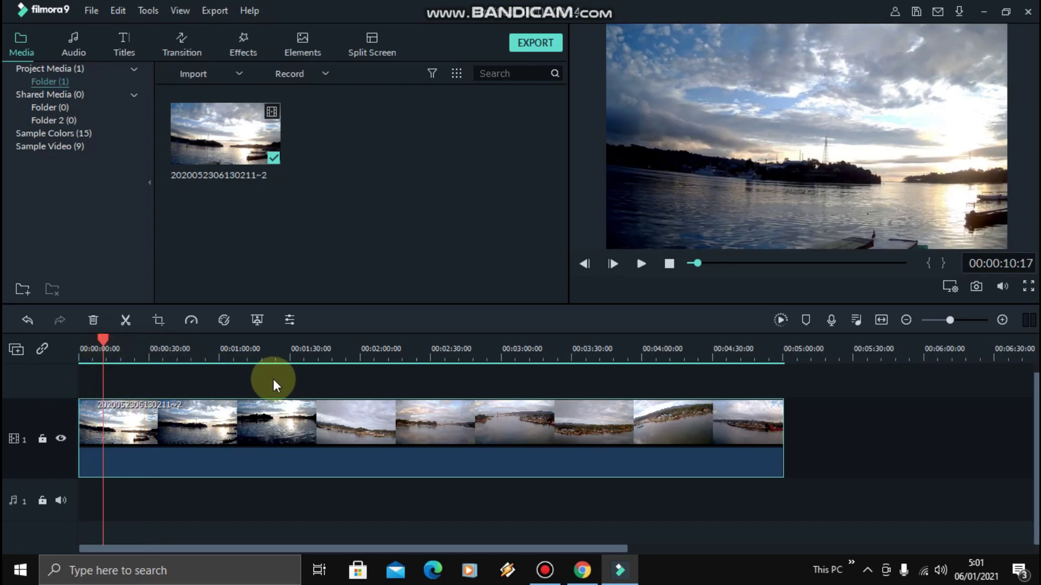
click(87, 351)
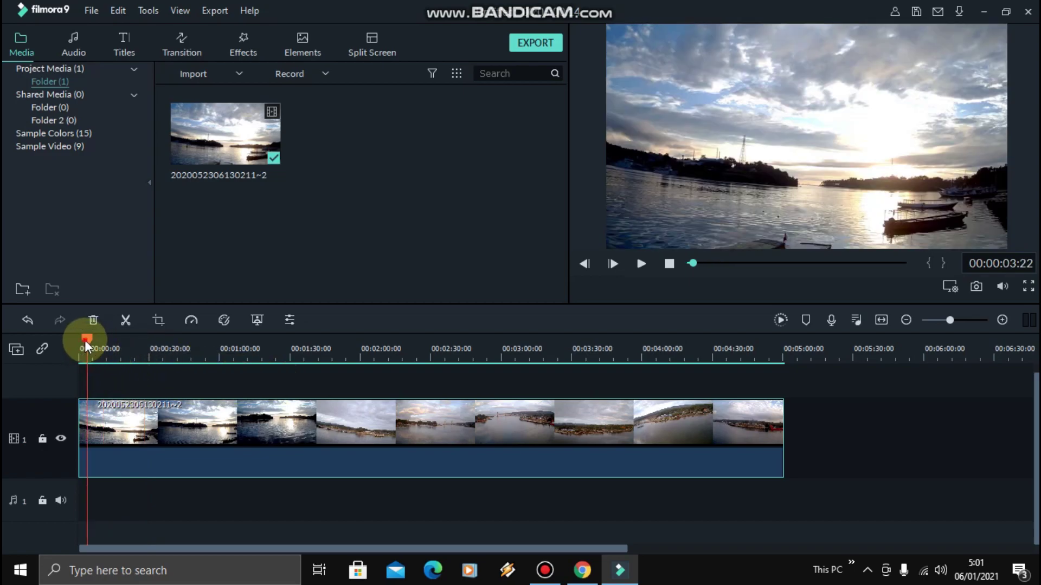
- Split the drone clip at about 00:00:49 and delete the part before the cut
click(70, 344)
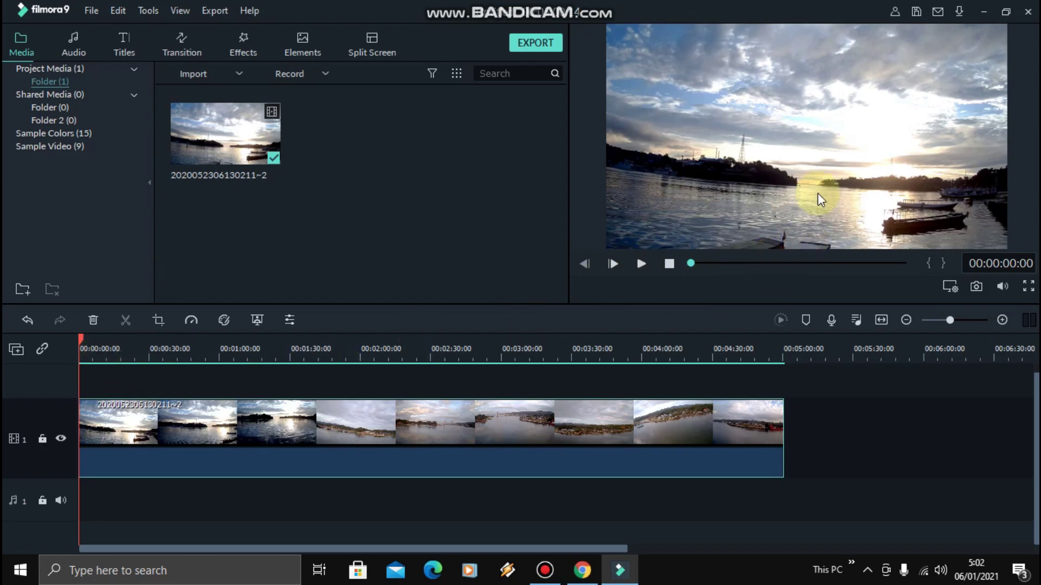
click(639, 263)
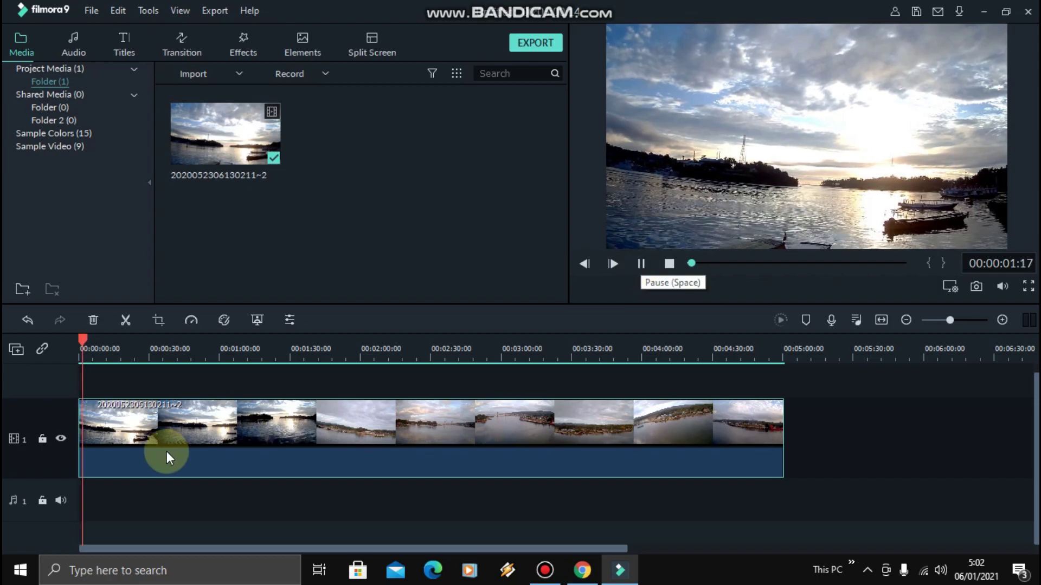
drag(156, 353, 408, 355)
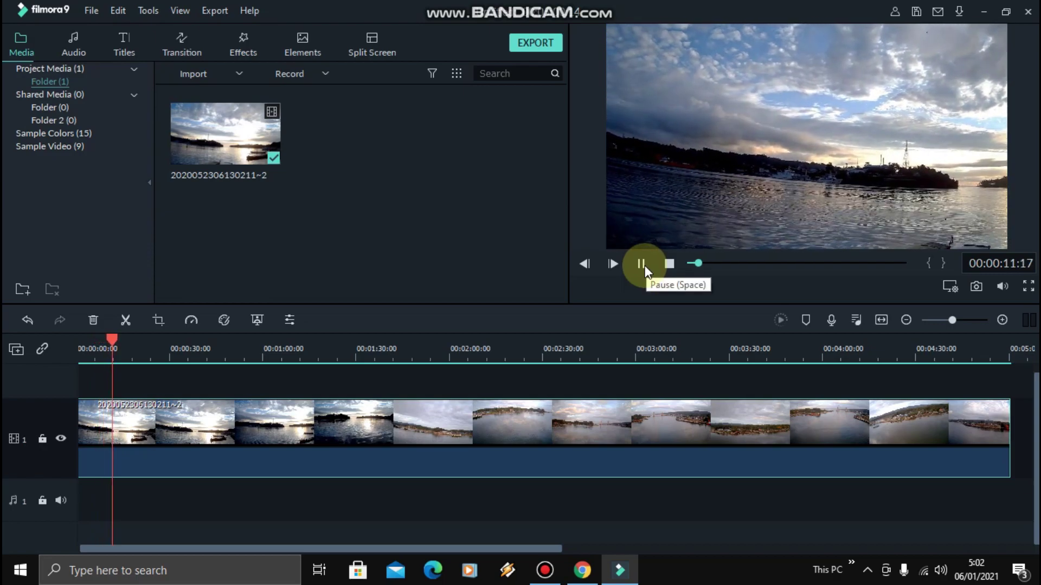
click(144, 357)
drag(162, 360, 169, 355)
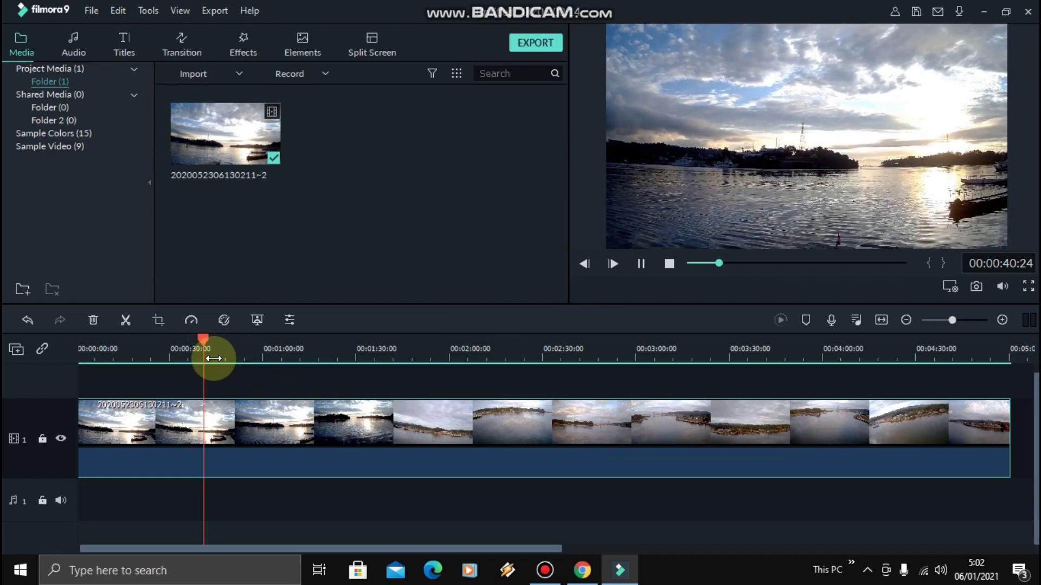
click(214, 355)
click(239, 355)
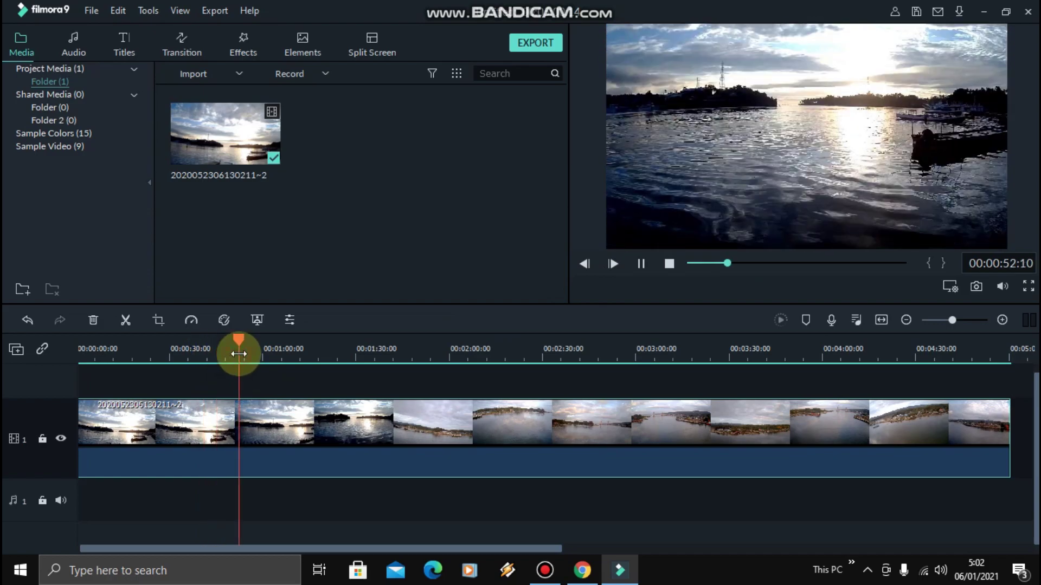
click(219, 356)
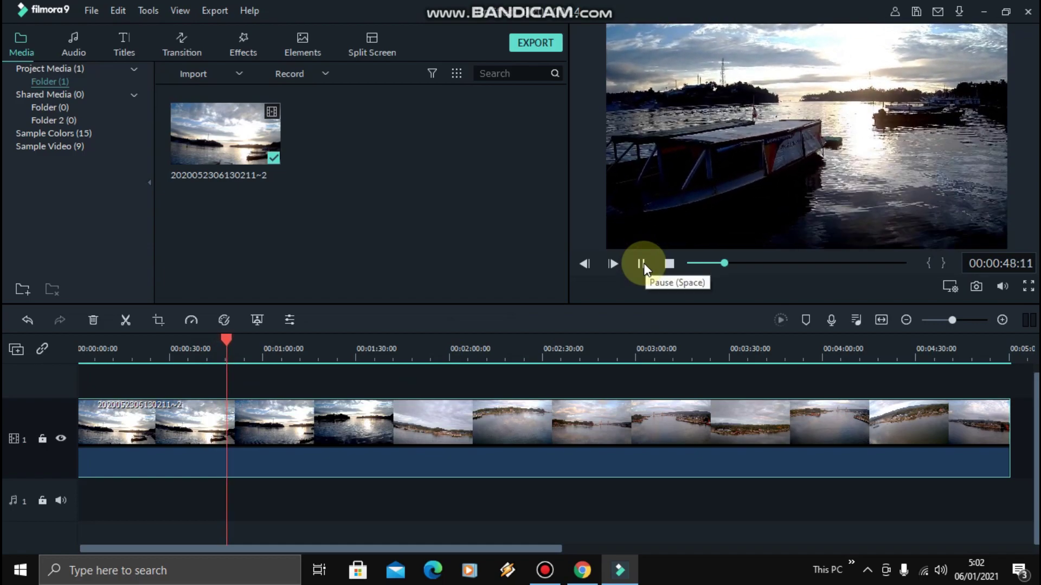
click(643, 265)
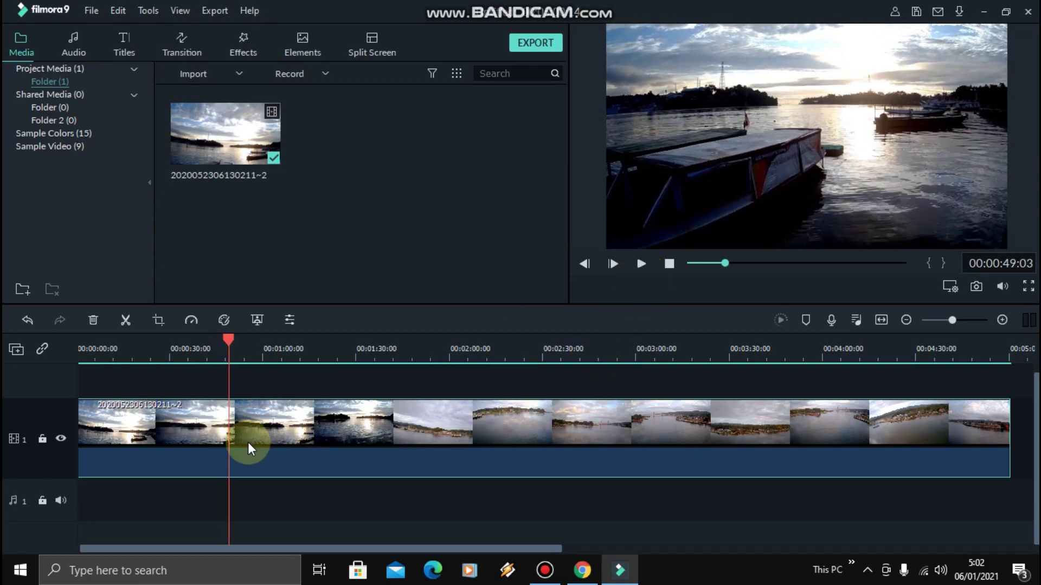
click(125, 321)
click(167, 430)
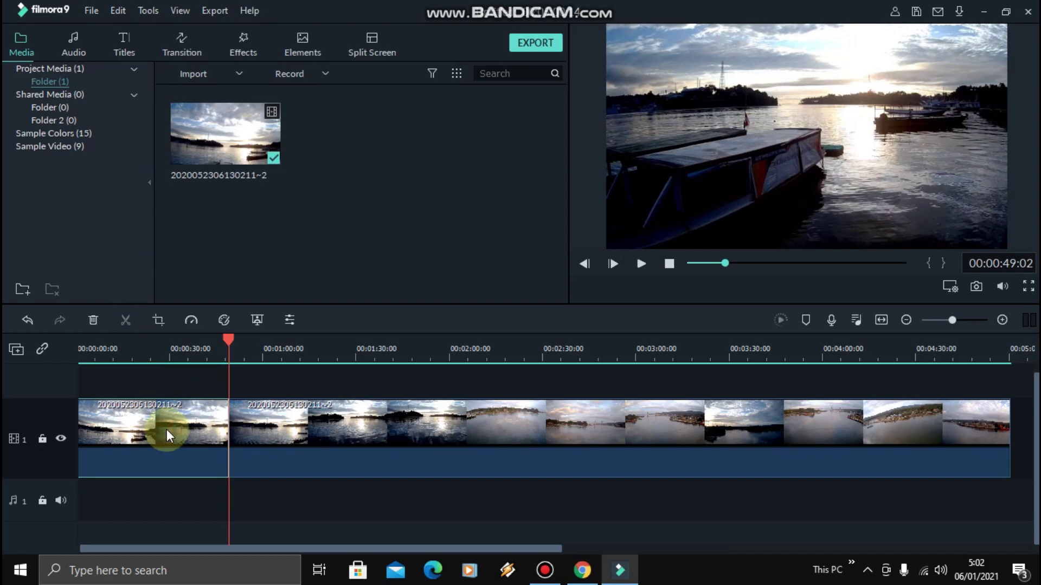
key(Delete)
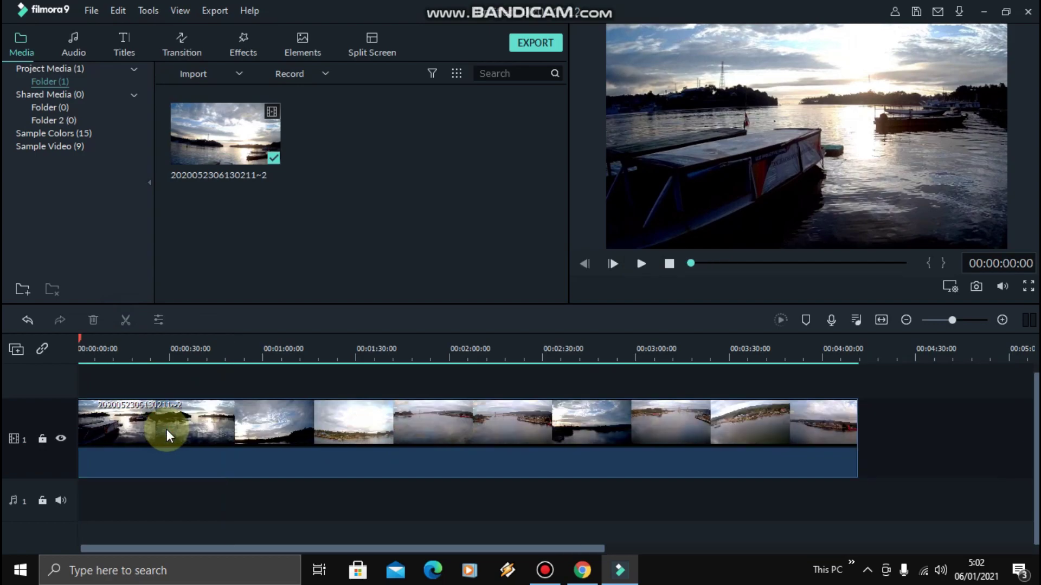
- Review the remaining footage and split the clip at 00:00:44:03, just before the view tilts up to the sky
click(641, 263)
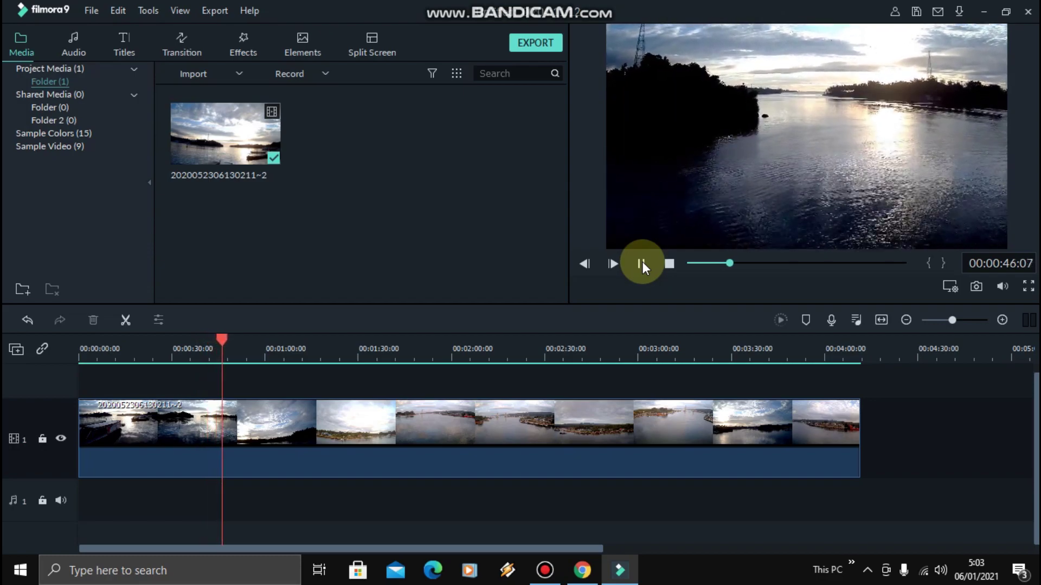
click(641, 264)
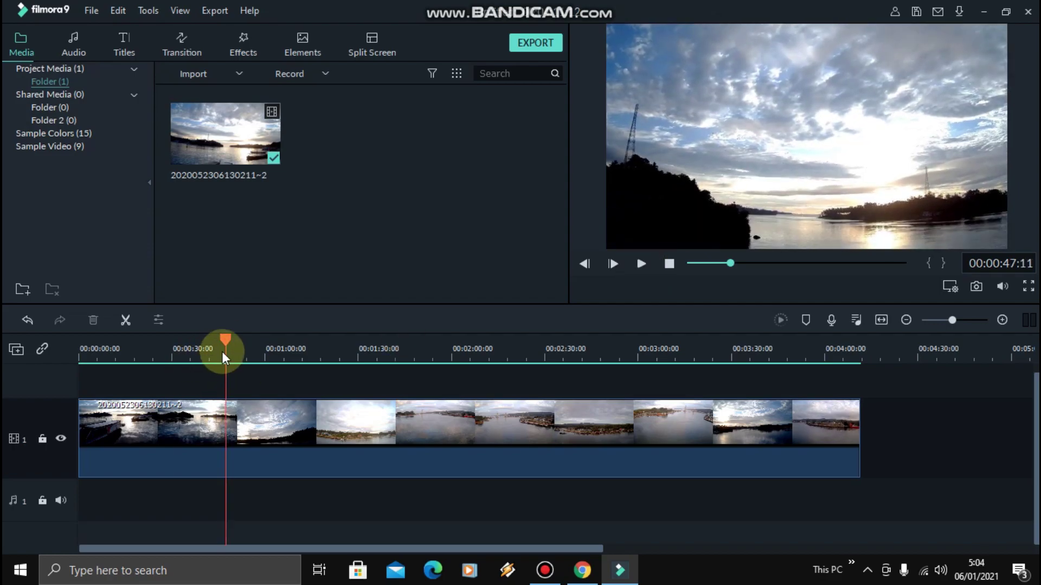
drag(225, 338, 217, 336)
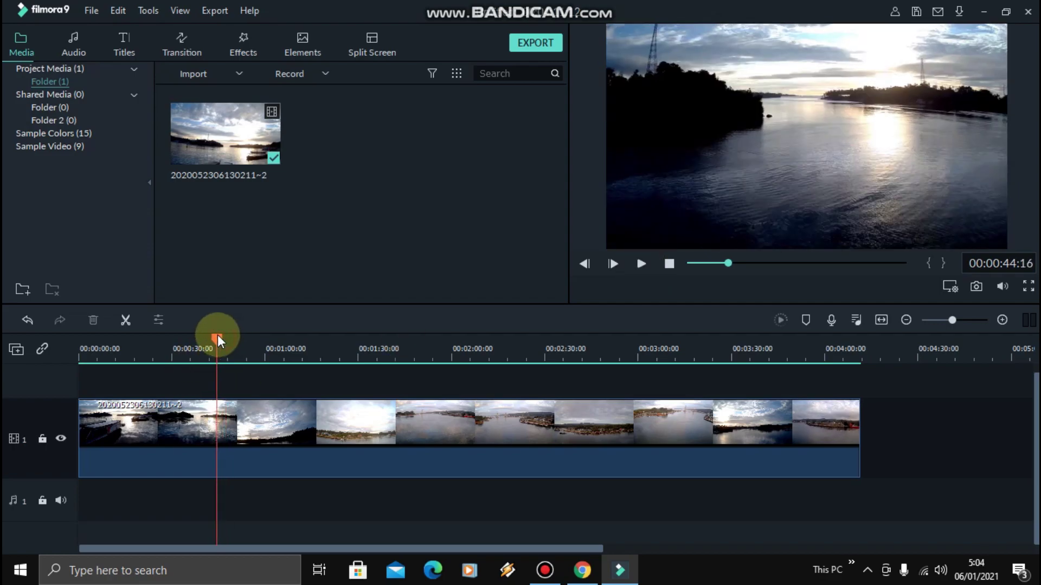
click(640, 265)
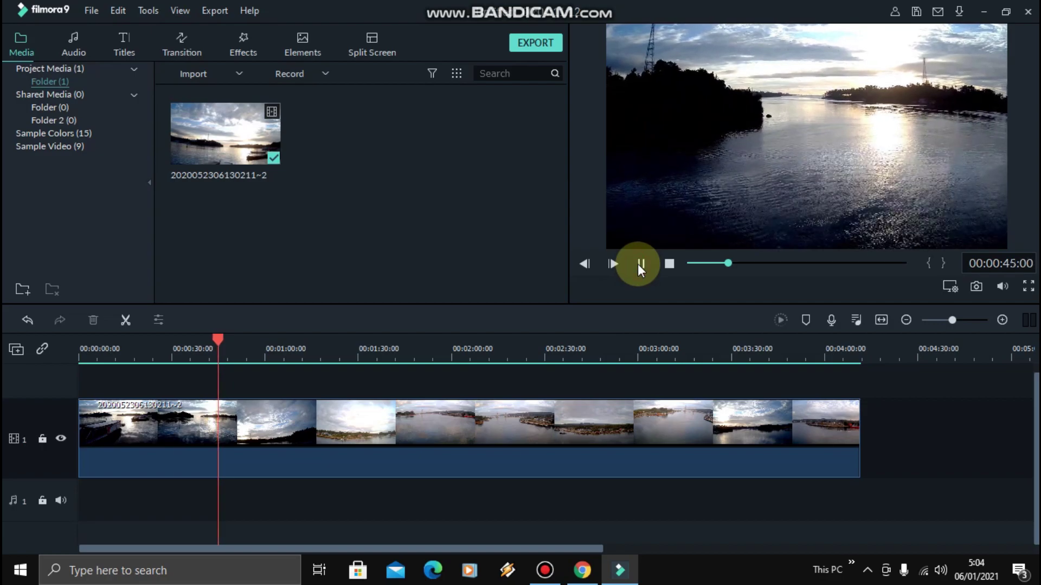
key(space)
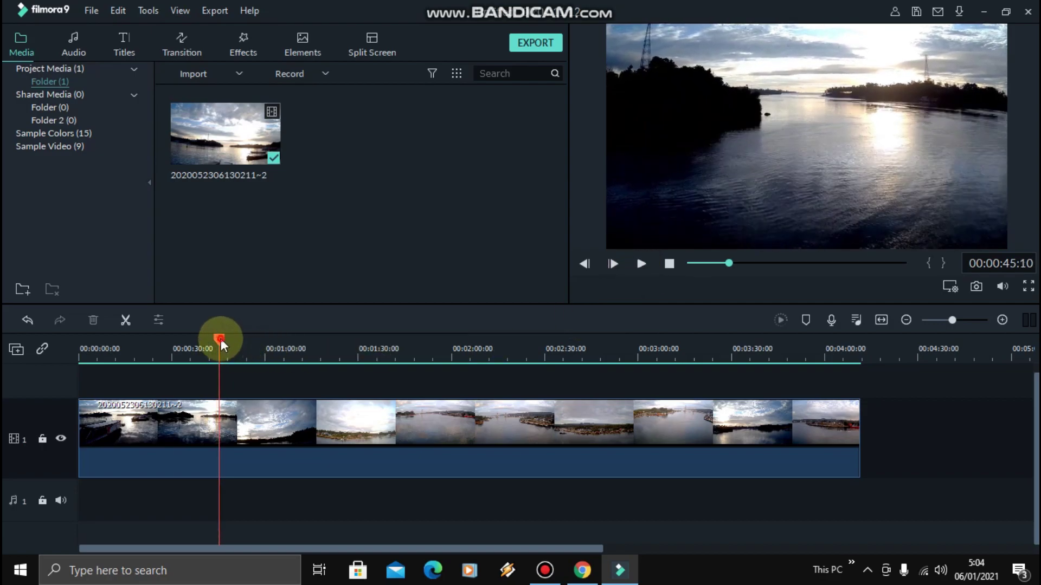
drag(220, 339, 216, 337)
click(145, 422)
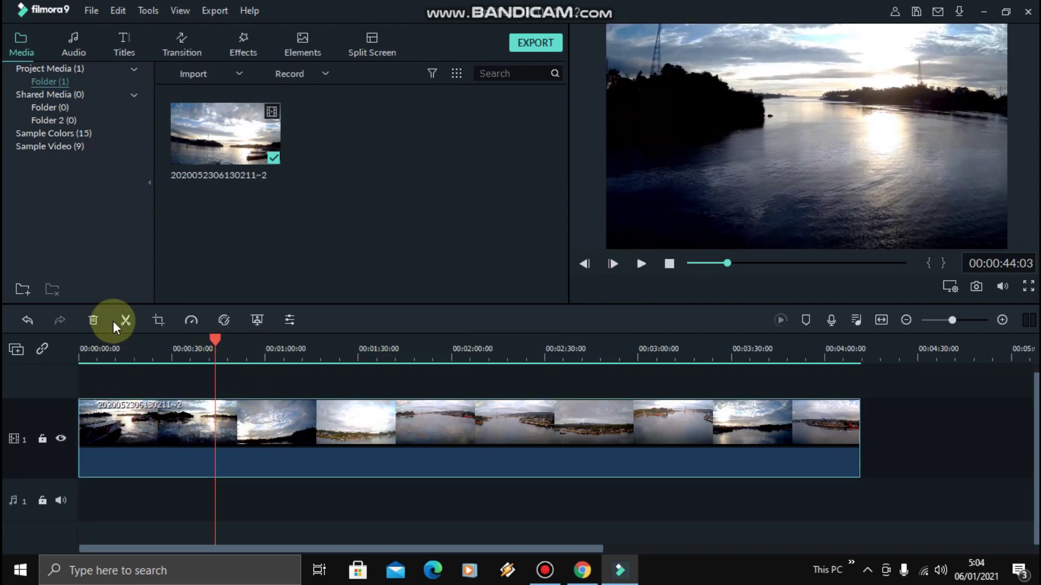
click(125, 319)
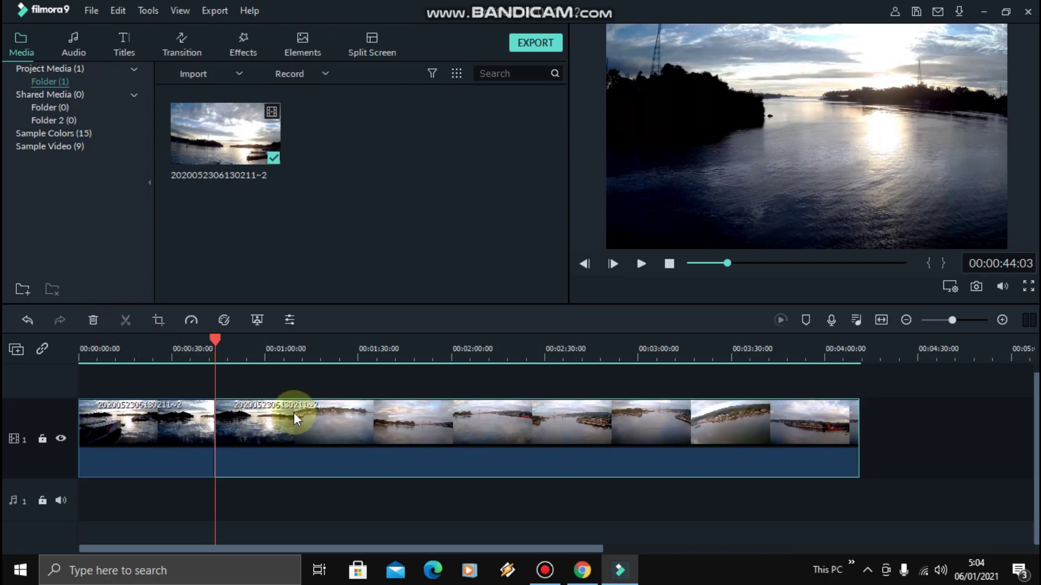
- Split the second clip at 00:00:58:24 and delete the section between 00:00:44:03 and that cut
click(641, 265)
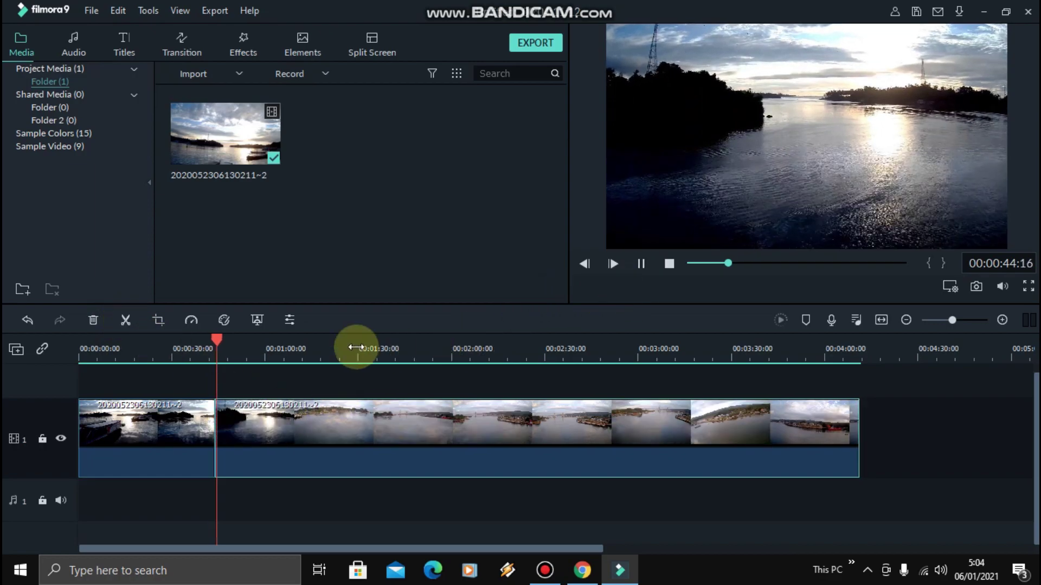
click(241, 357)
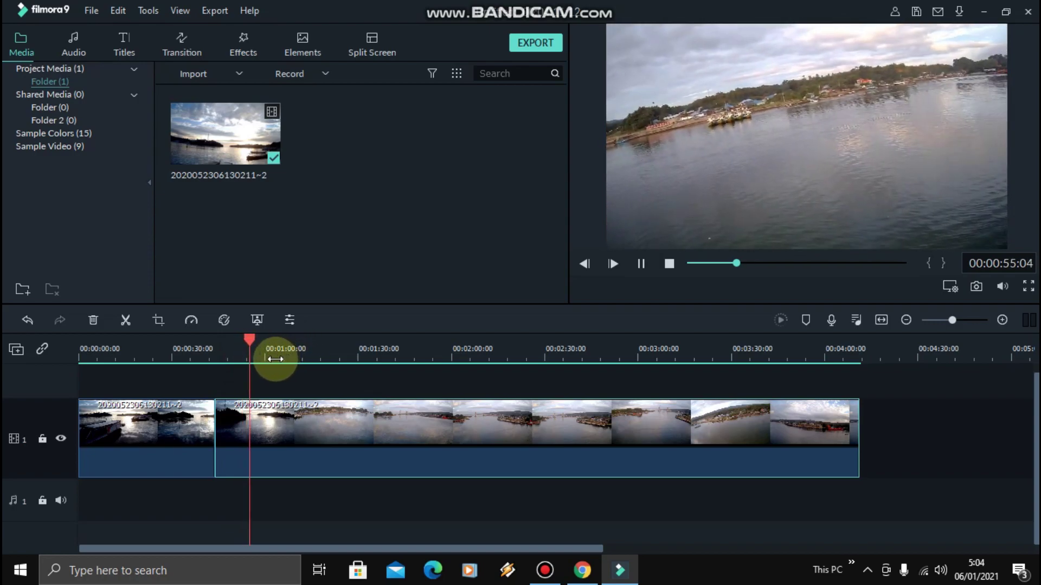
click(641, 266)
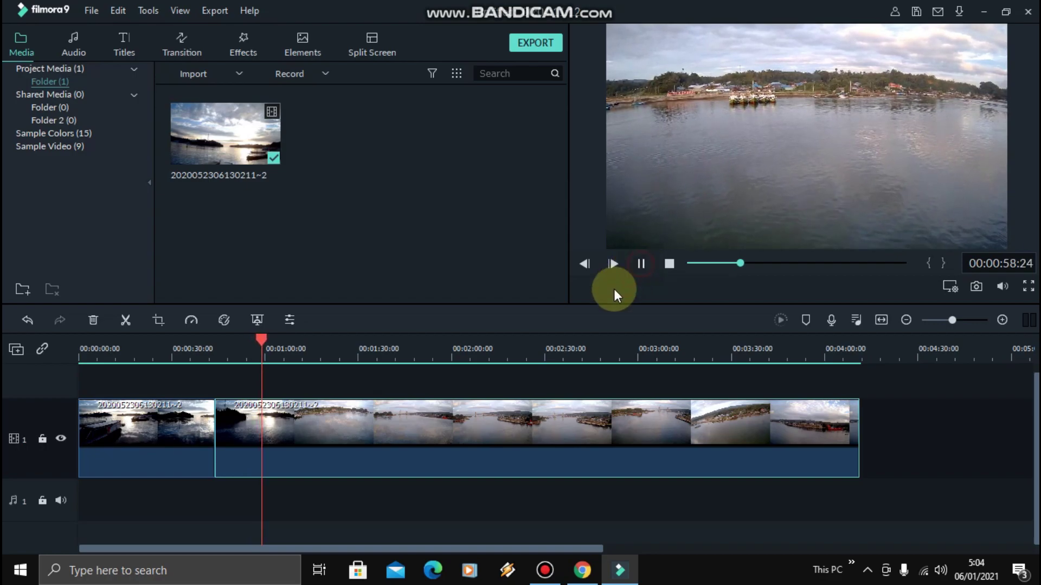
click(127, 319)
click(246, 435)
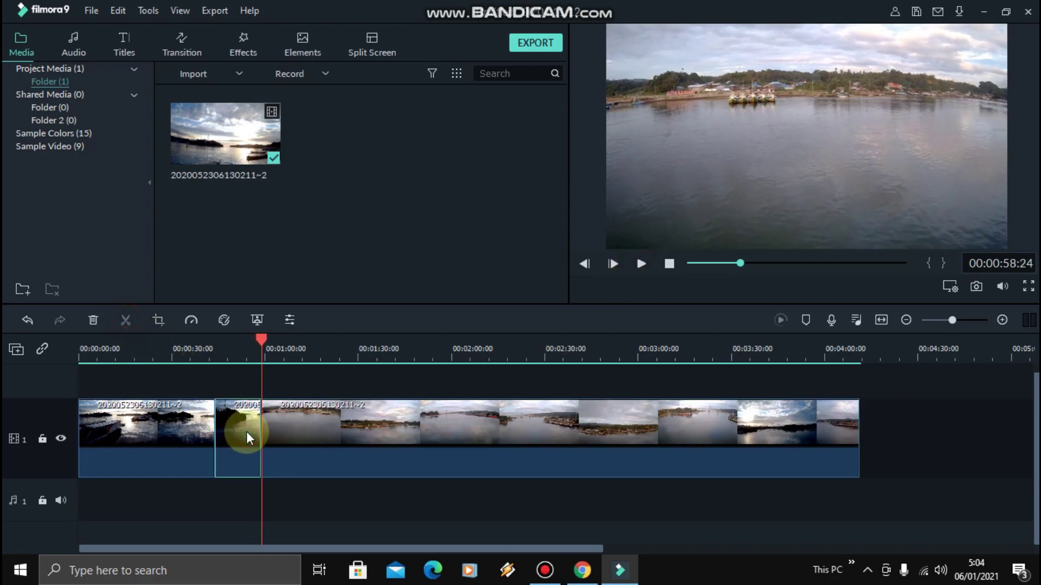
key(Delete)
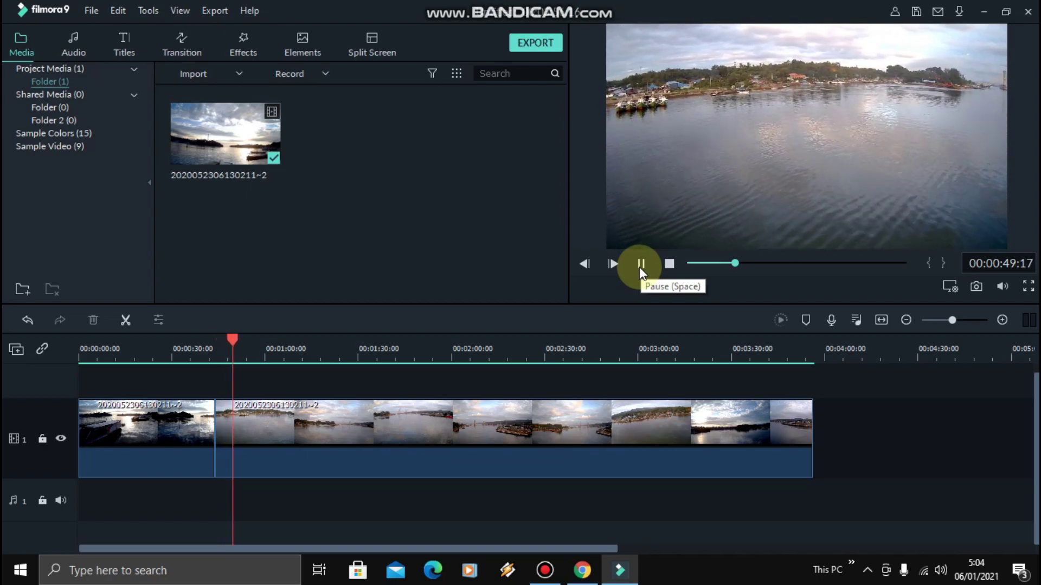
- Split the second clip again at 00:00:50:12 and delete the short piece before the cut
click(640, 265)
click(124, 320)
click(230, 428)
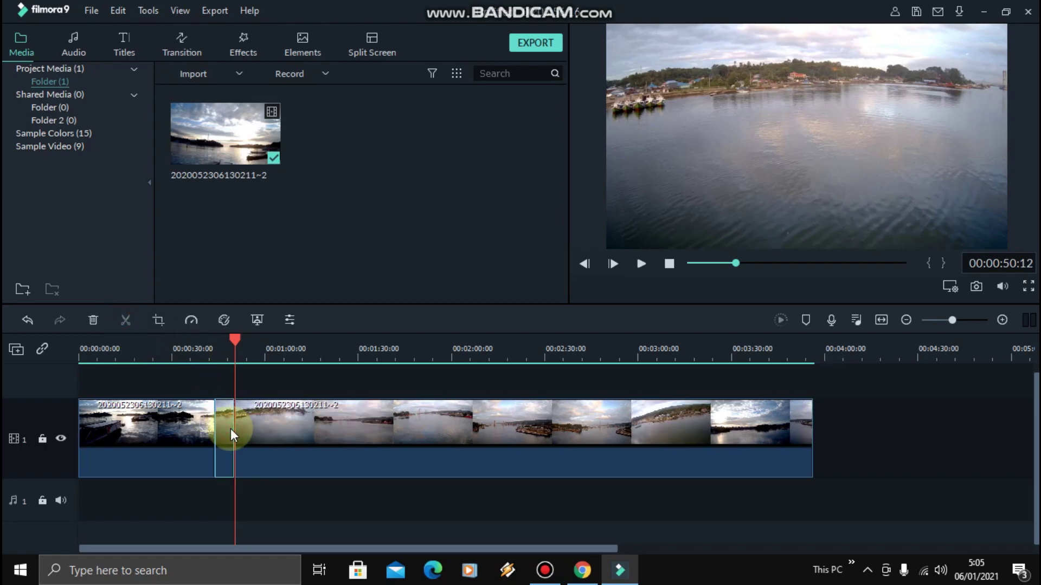
key(Delete)
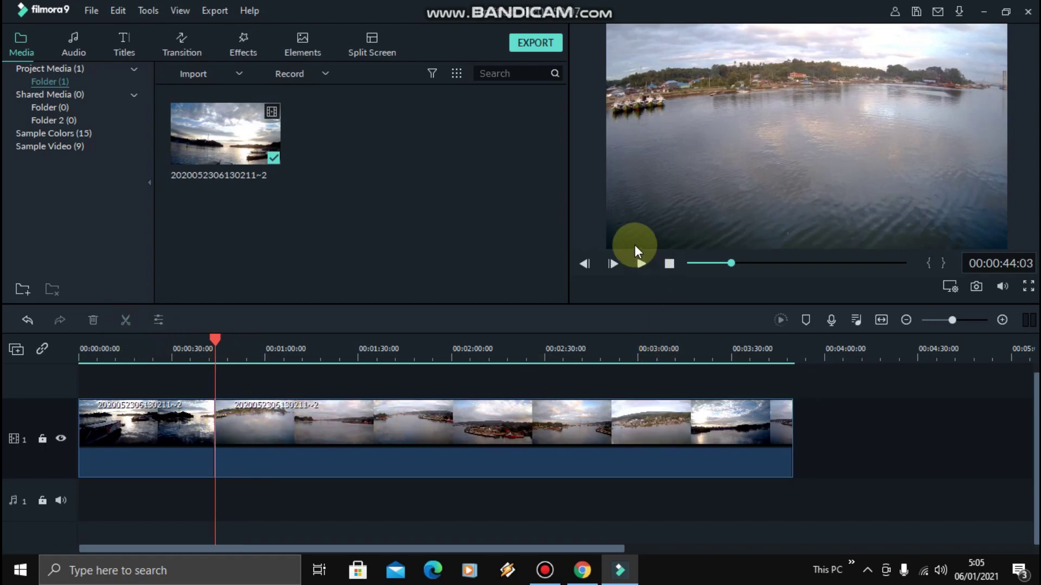
- Review the footage after the first clip and split the second clip at 00:00:53:13
click(641, 264)
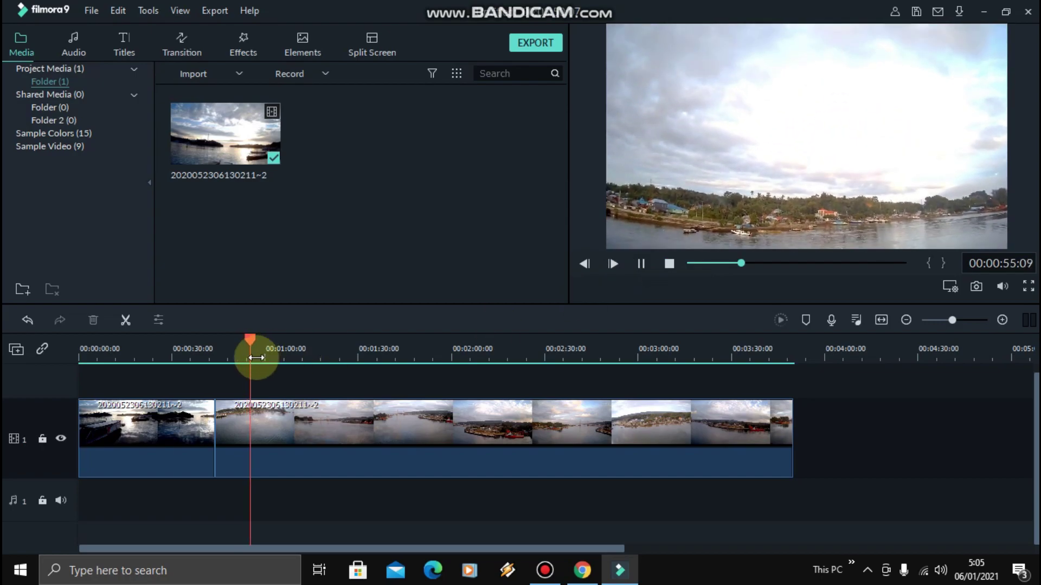
click(242, 354)
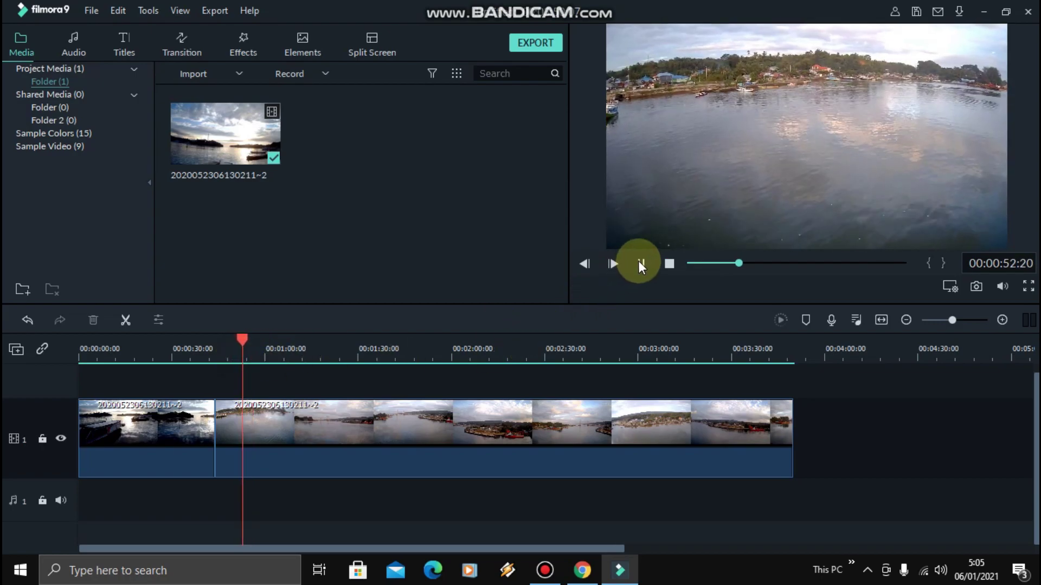
click(641, 264)
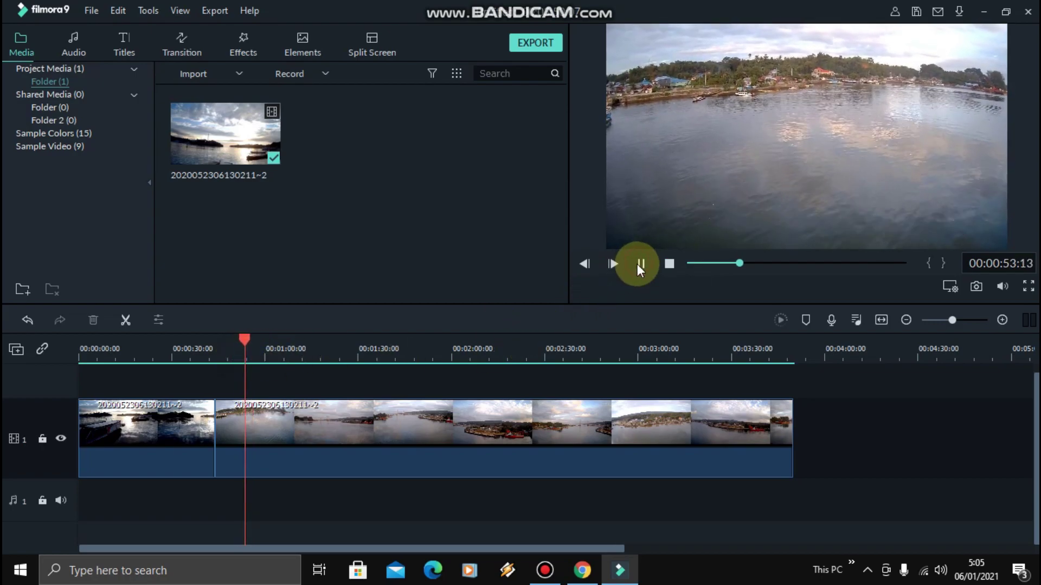
click(125, 319)
- Split the last clip at 00:01:17:20, where the bridge view is steady, and delete the section from 00:00:53:13 to that cut
click(641, 264)
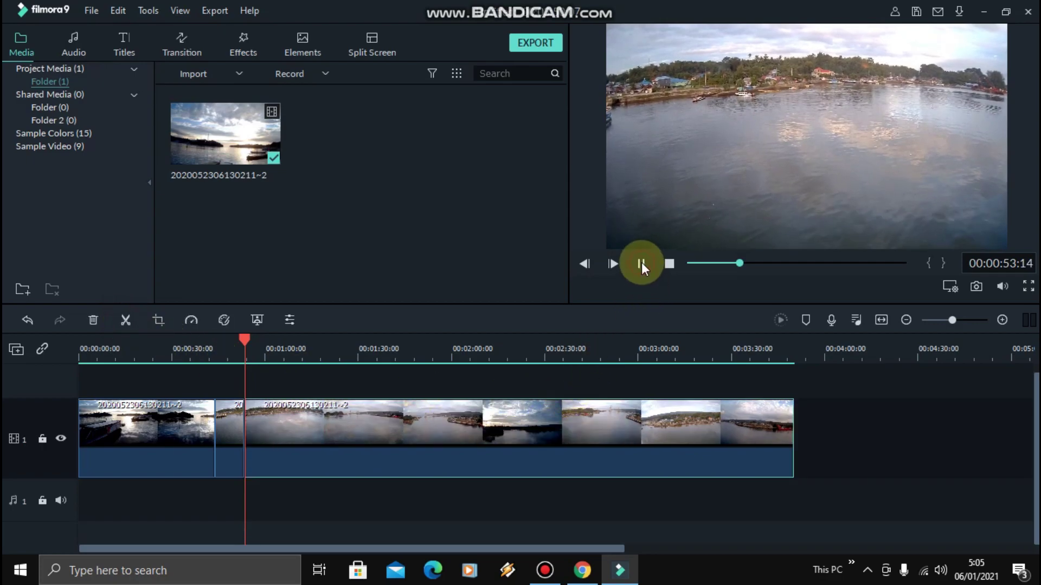
click(259, 353)
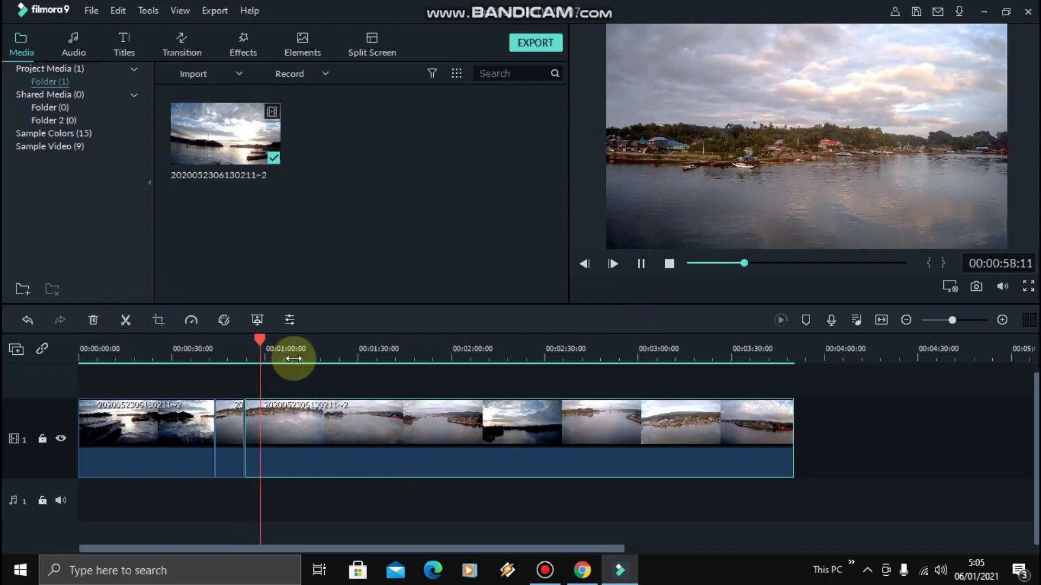
click(295, 356)
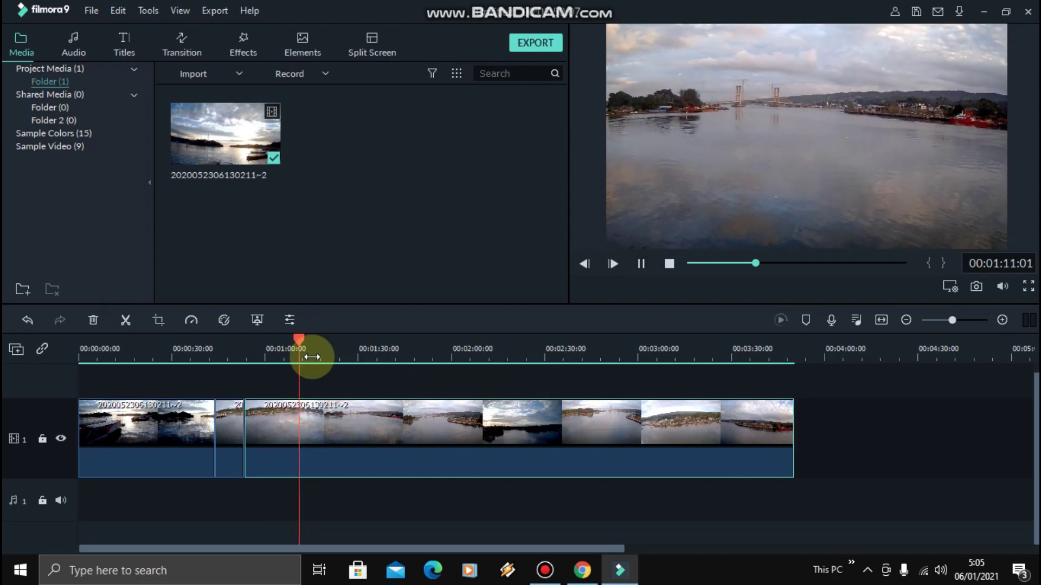
click(282, 356)
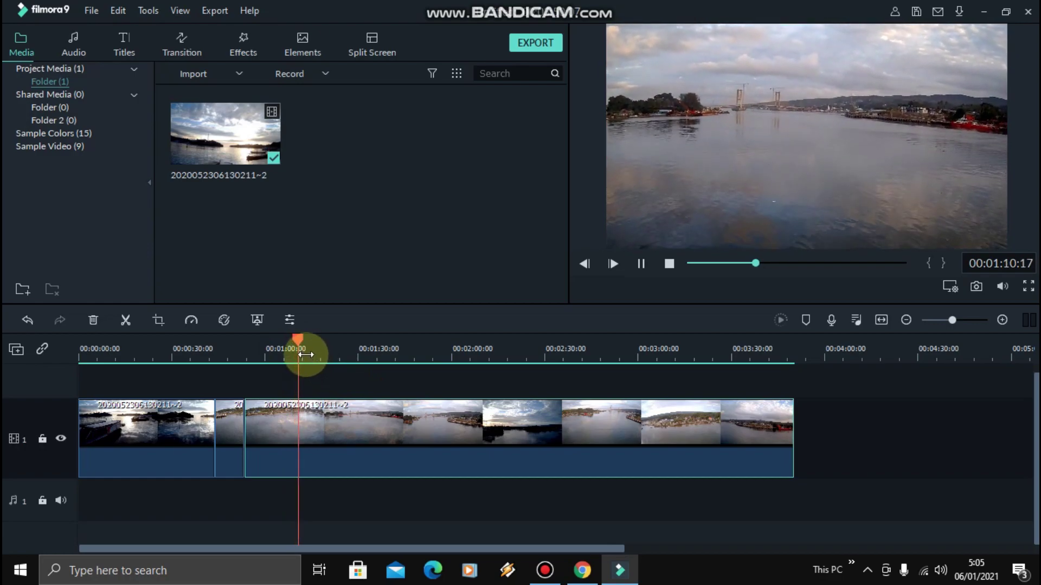
click(307, 354)
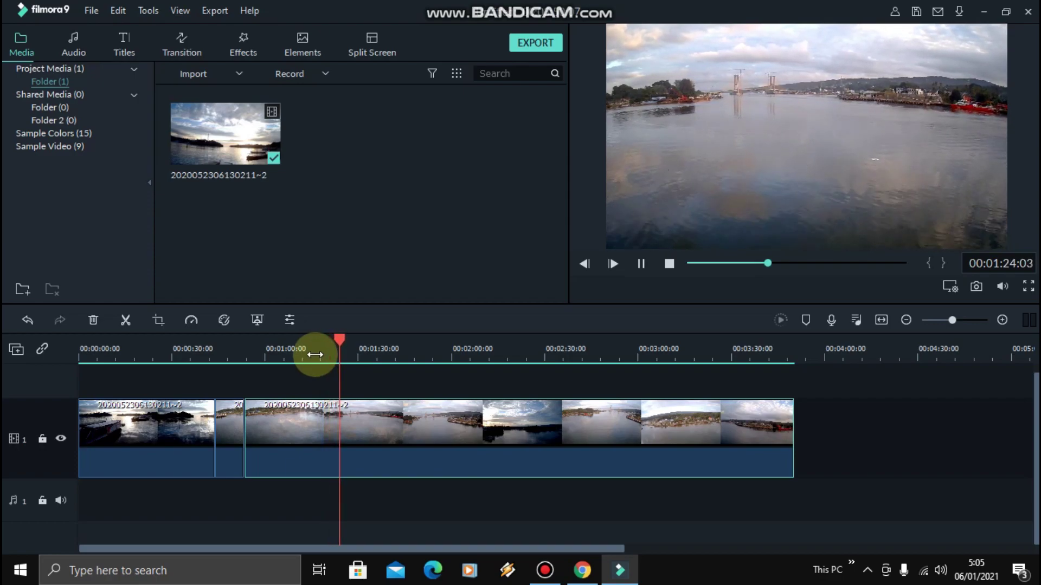
click(315, 355)
click(640, 265)
click(310, 353)
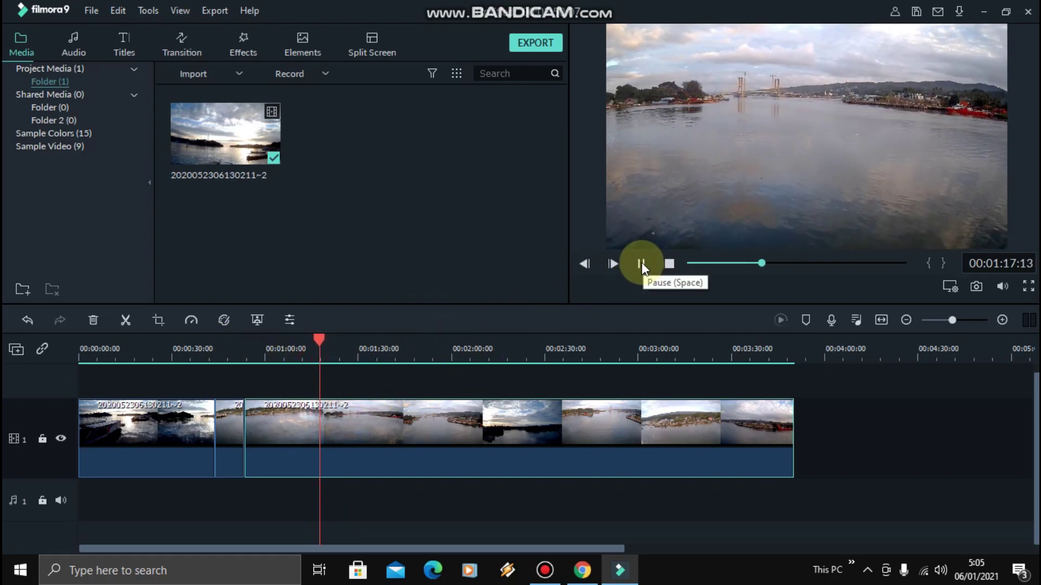
click(641, 266)
click(125, 318)
click(294, 433)
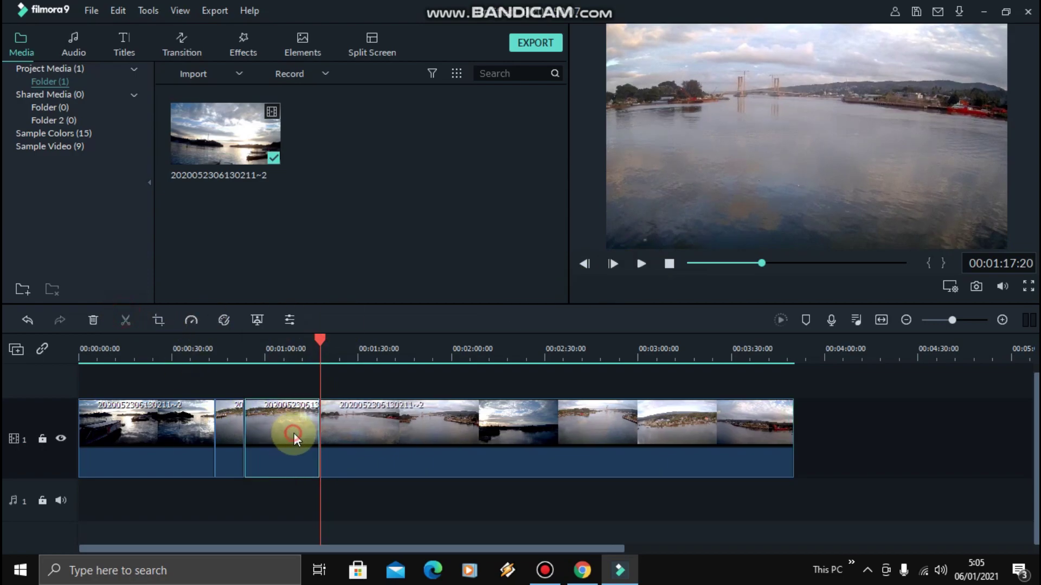
key(Delete)
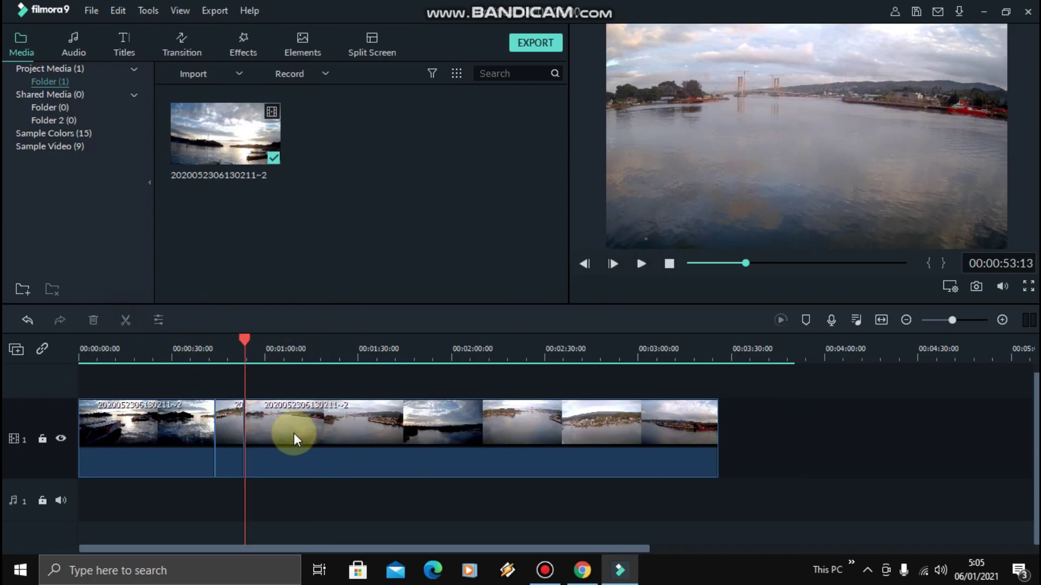
- Review the footage after 00:00:53:13 and split the last clip at 00:01:12:09
click(642, 264)
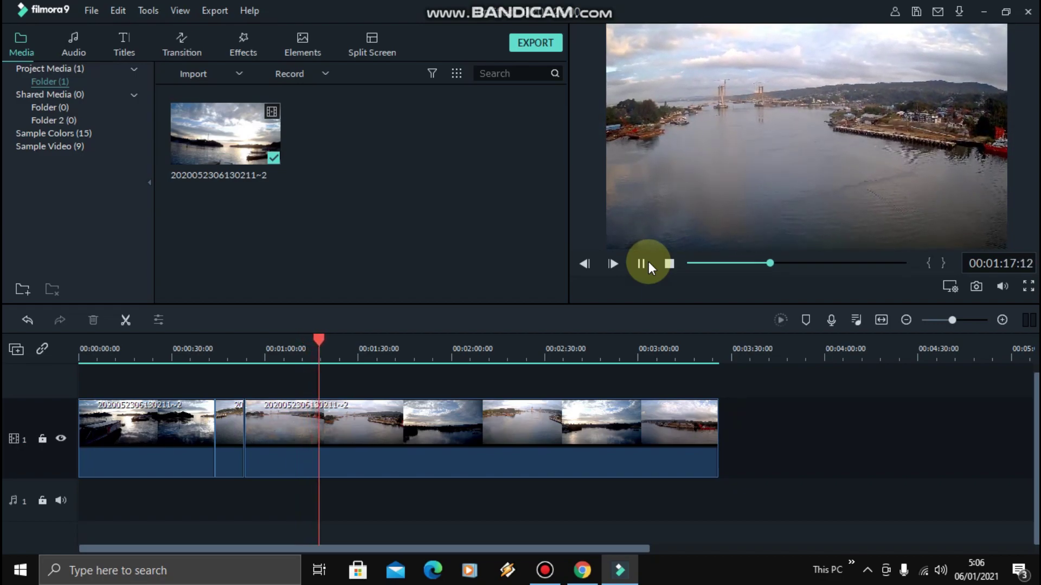
click(298, 353)
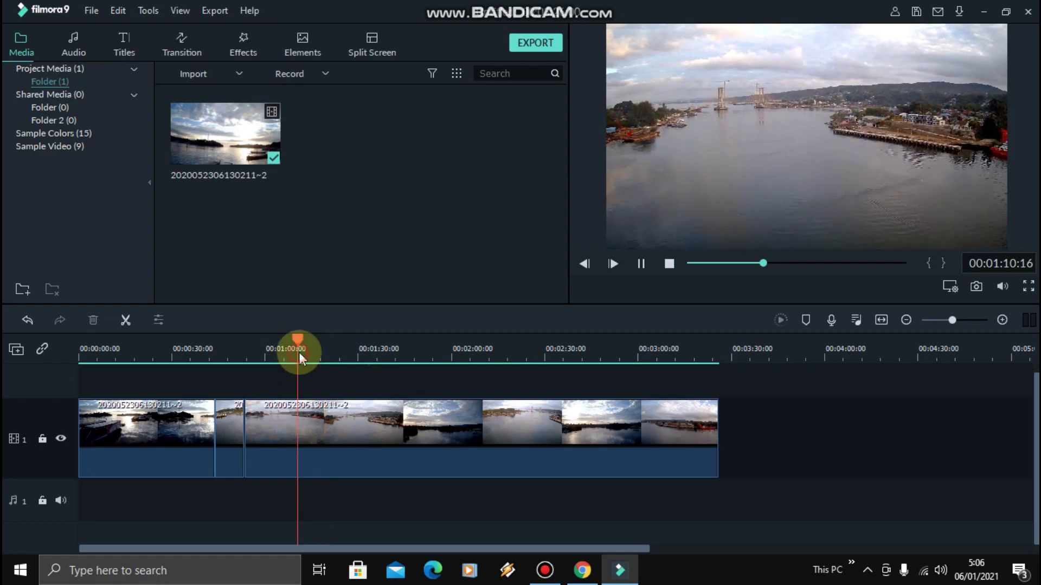
click(642, 265)
click(125, 320)
click(757, 415)
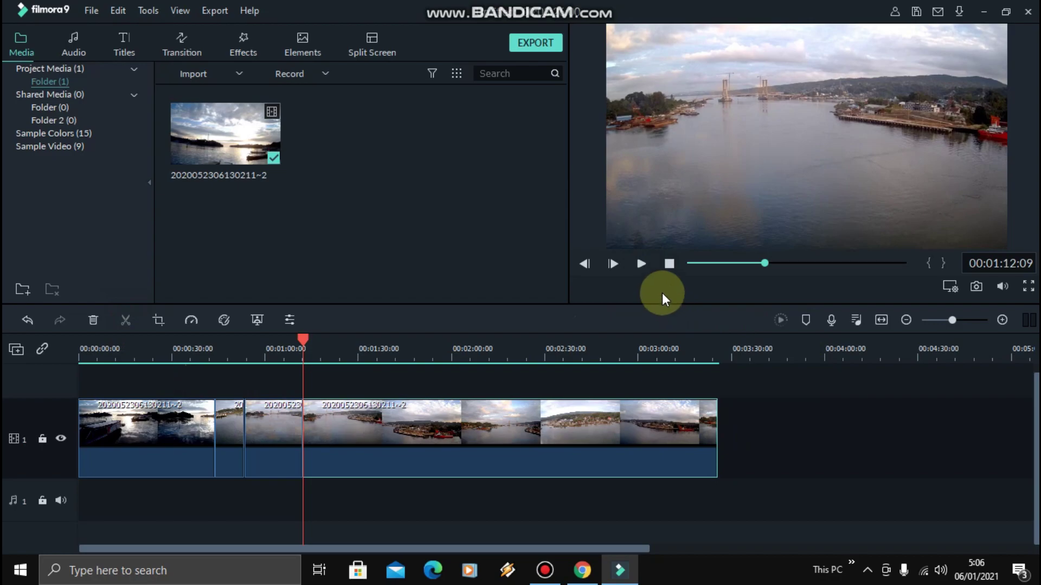
- Split the last clip at 00:01:35:04 and delete the section between 00:01:12:09 and that cut
click(324, 355)
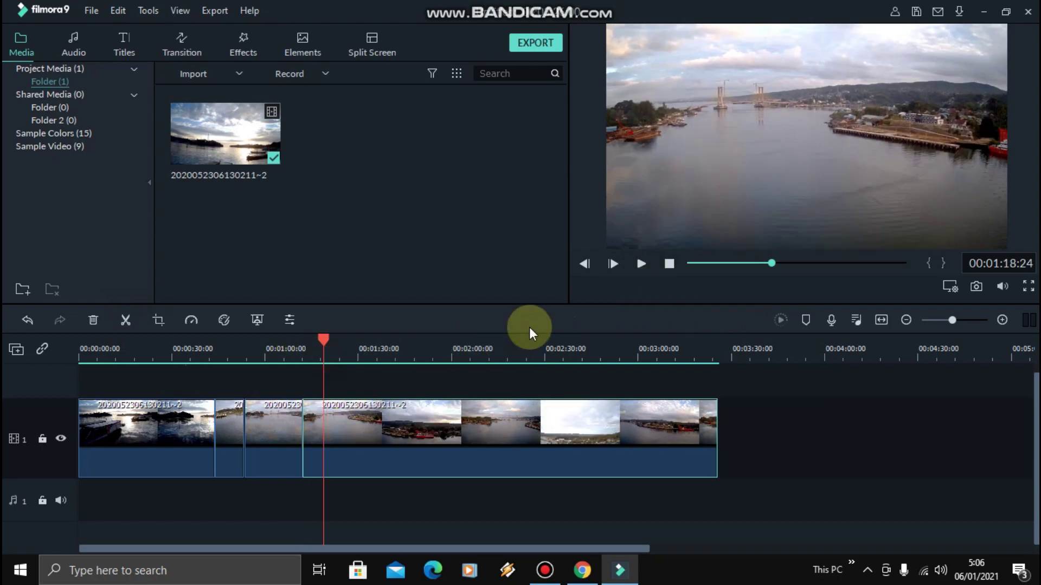
click(348, 351)
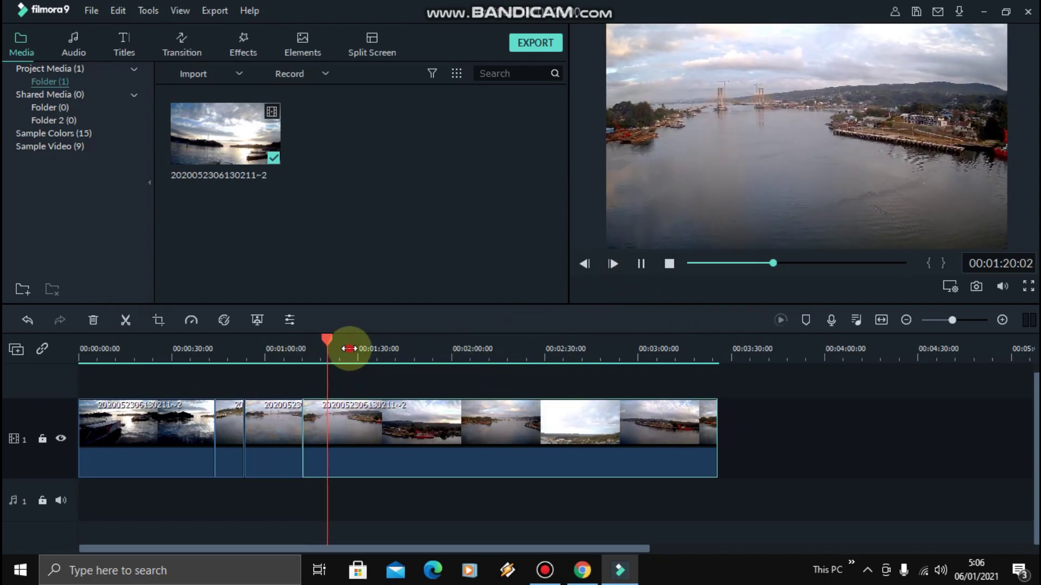
click(375, 353)
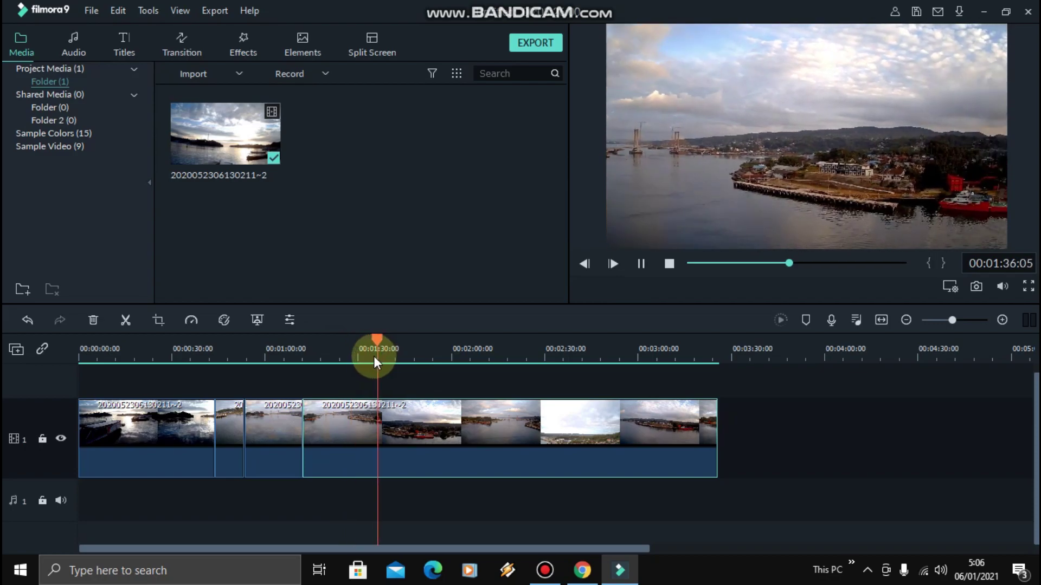
click(356, 352)
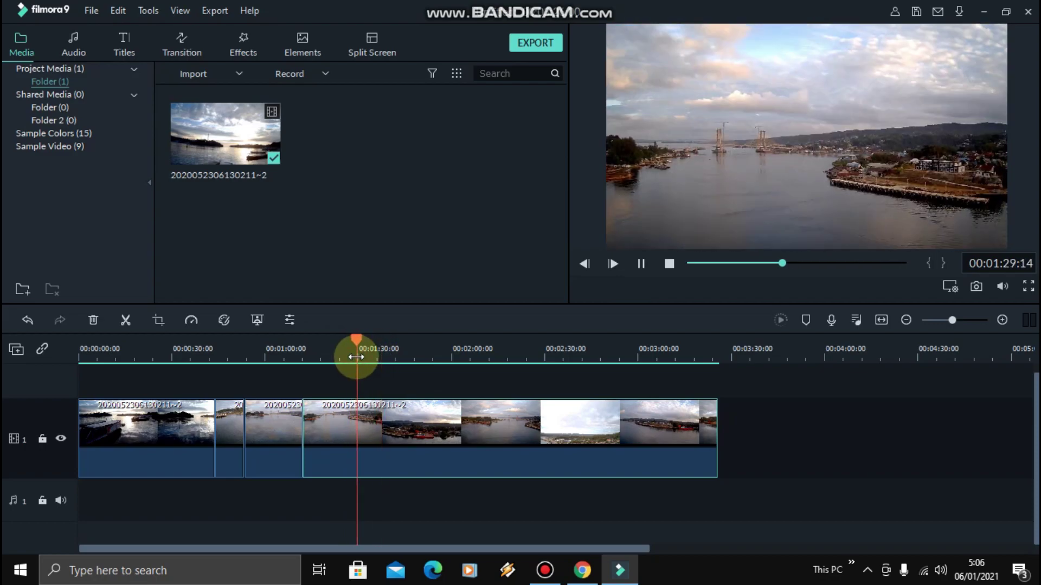
click(641, 264)
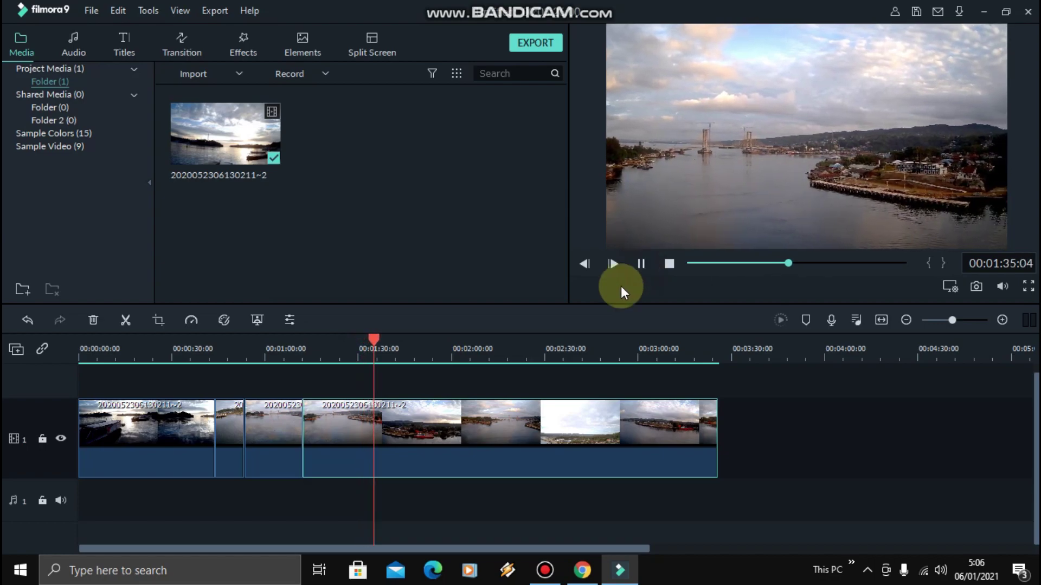
click(373, 349)
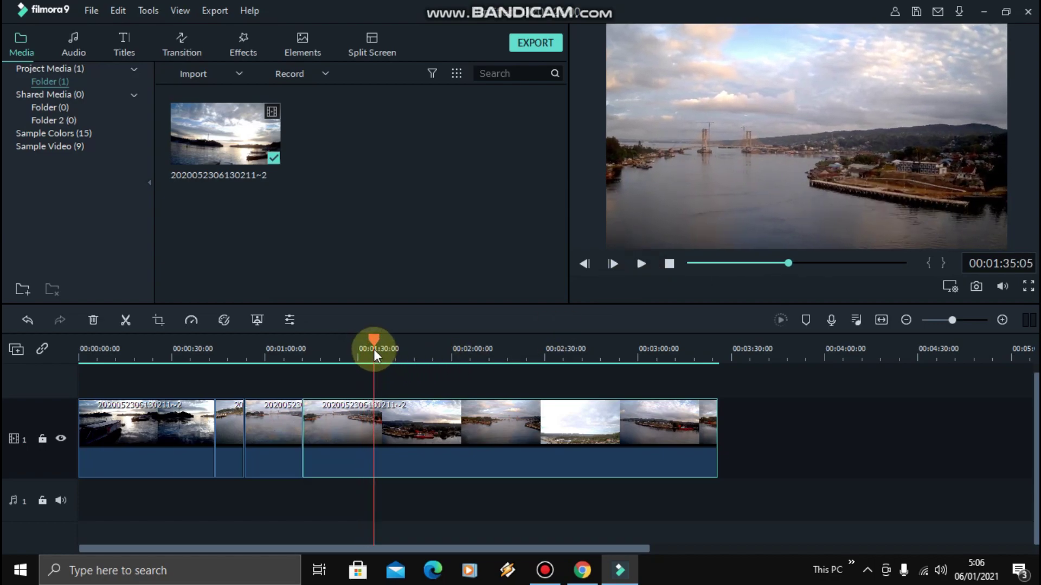
click(127, 320)
click(350, 422)
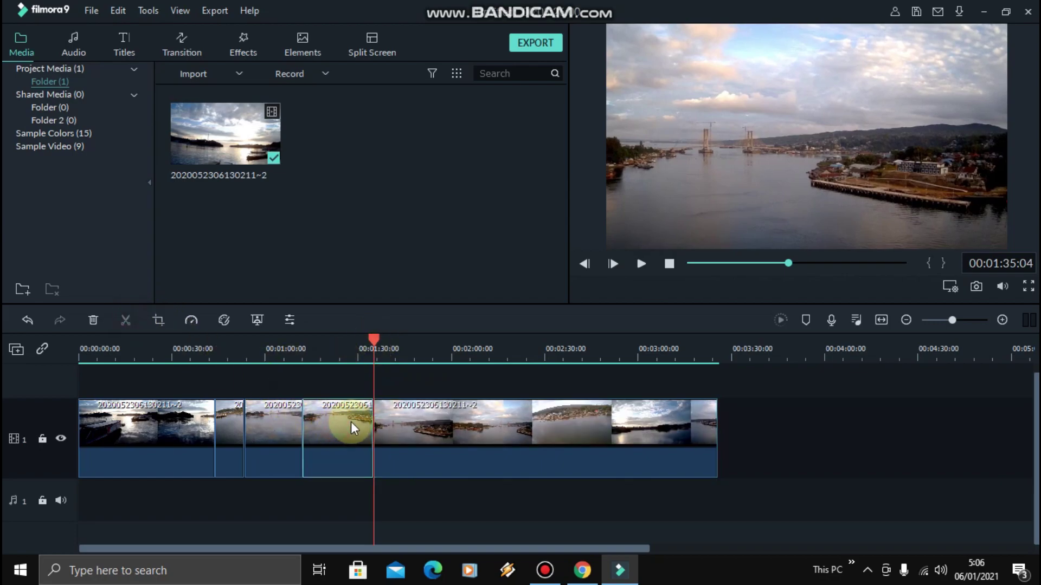
key(Delete)
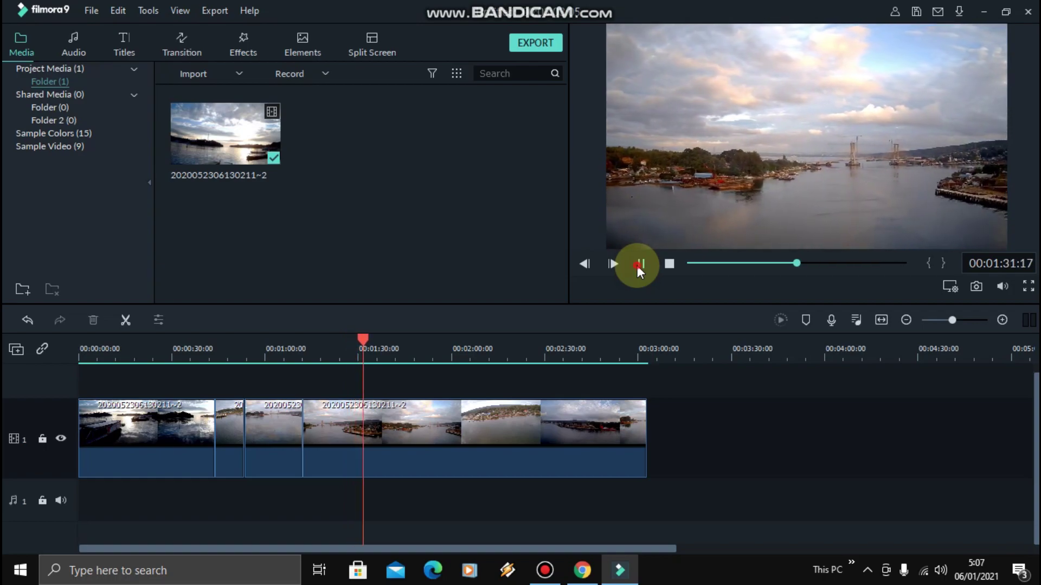
- Split the last clip at 00:01:31:20 and 00:02:37:16, and delete the section between the two cuts
click(640, 264)
click(126, 320)
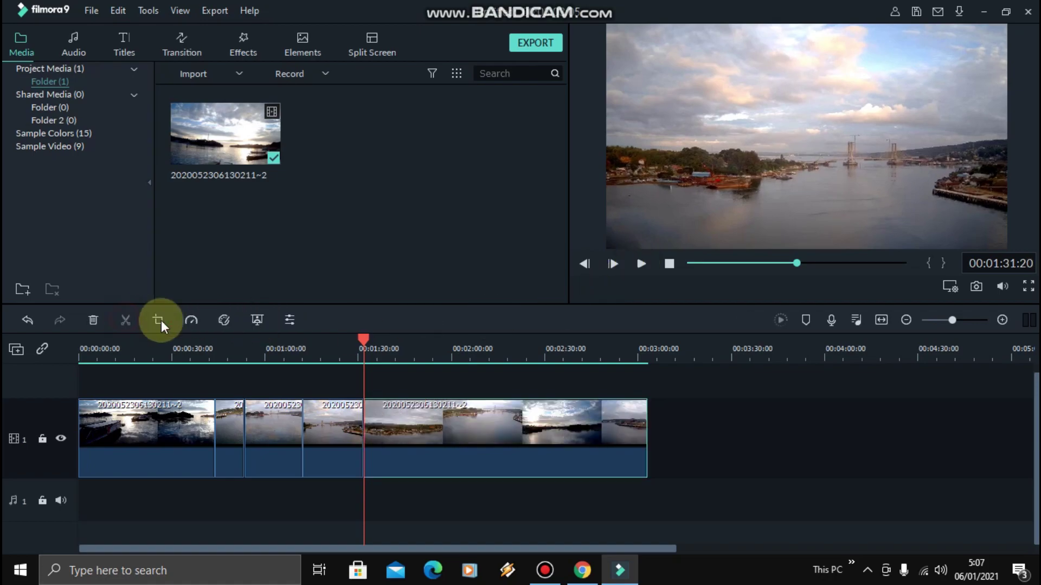
click(641, 264)
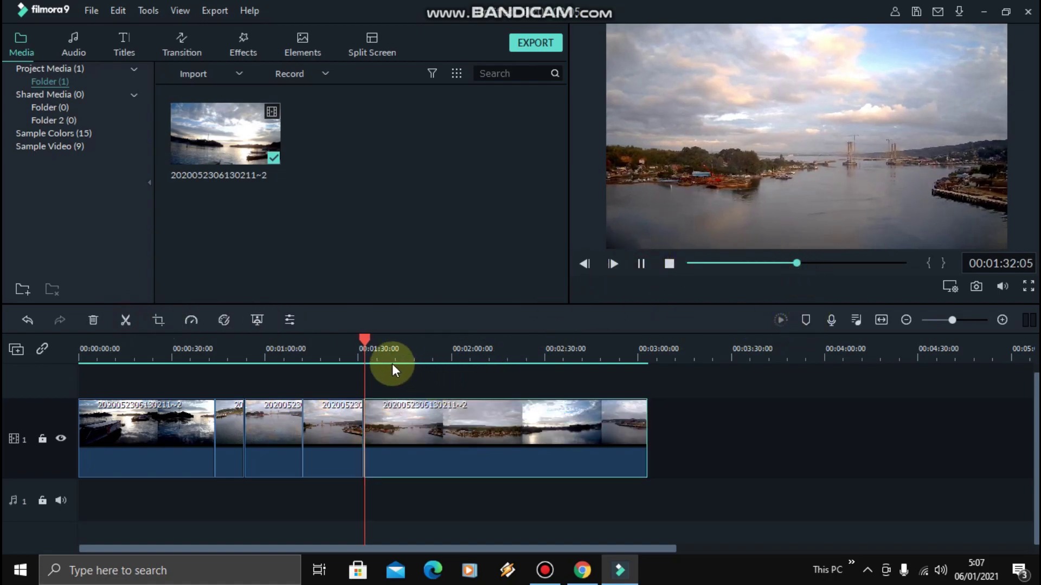
drag(375, 358, 561, 355)
click(569, 354)
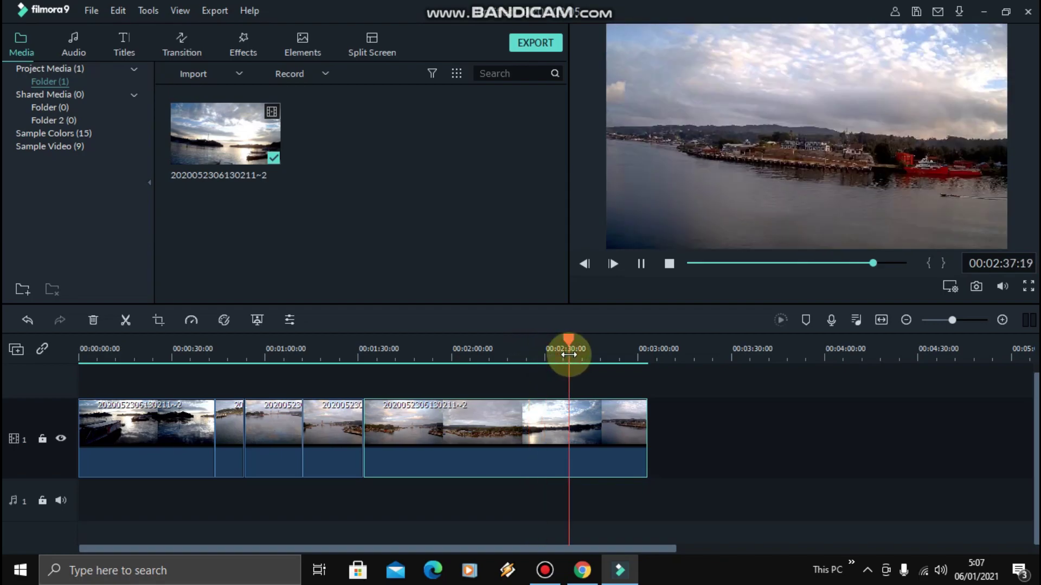
click(555, 355)
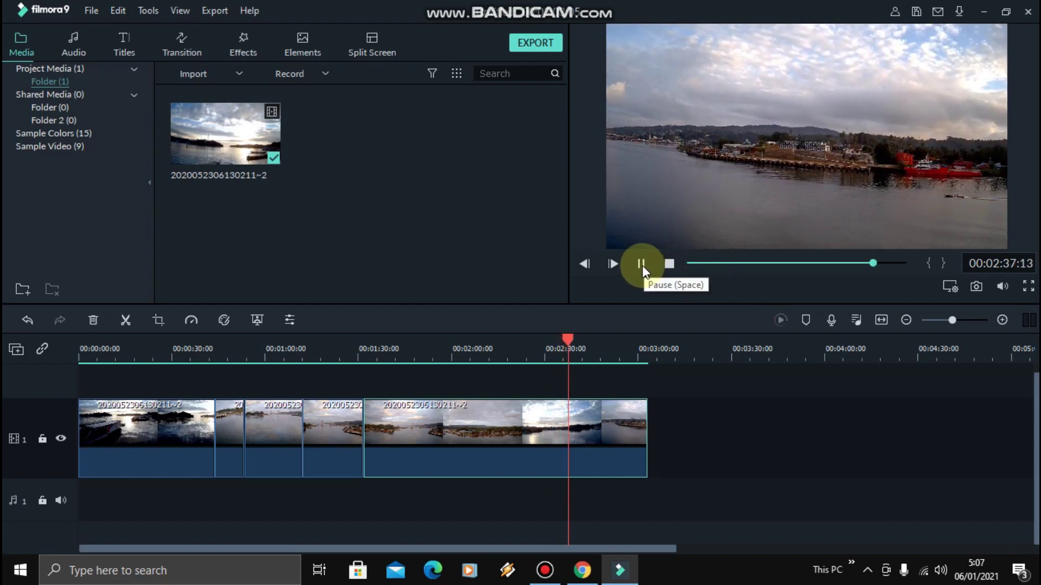
click(126, 320)
click(458, 425)
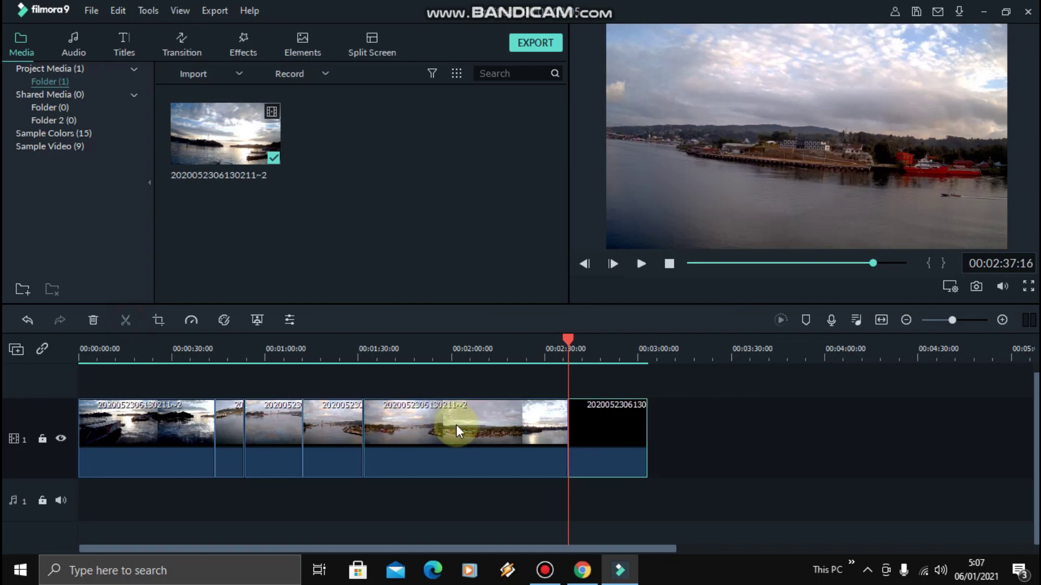
key(Delete)
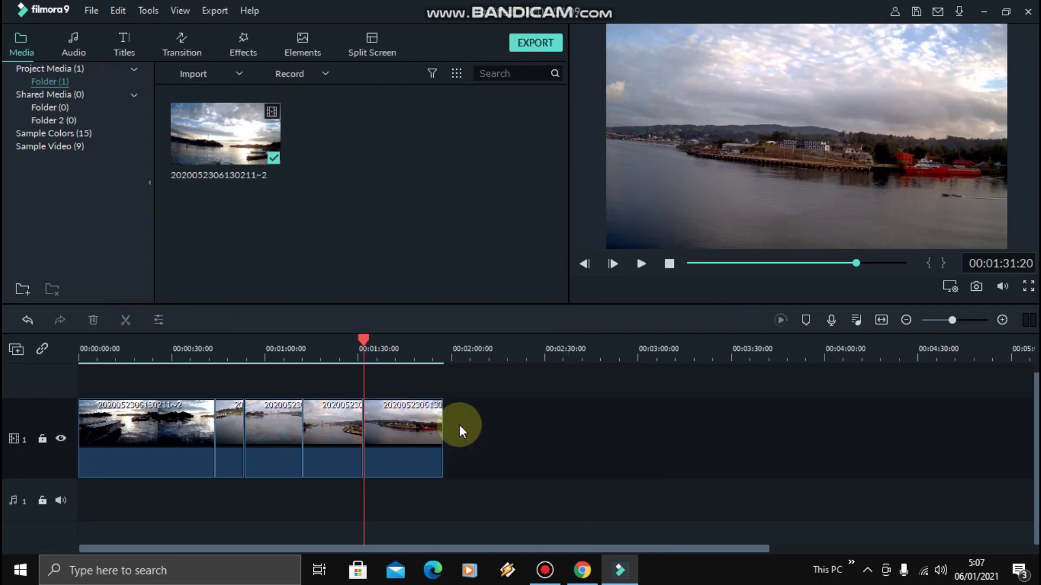
- Review the last clip, split it at 00:01:50:11 and delete the remainder after the cut
click(641, 263)
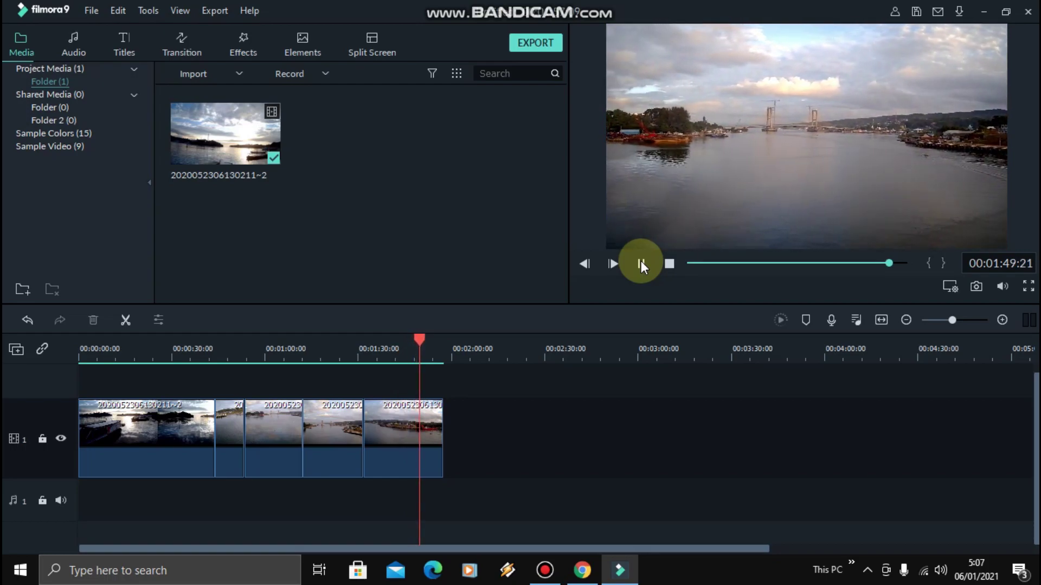
click(641, 264)
click(125, 320)
click(429, 428)
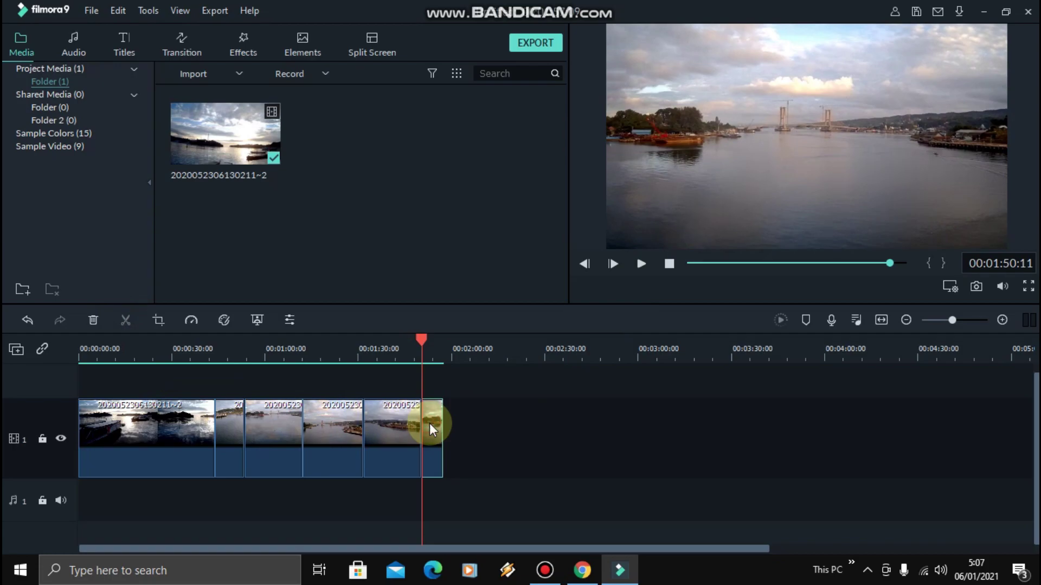
key(Delete)
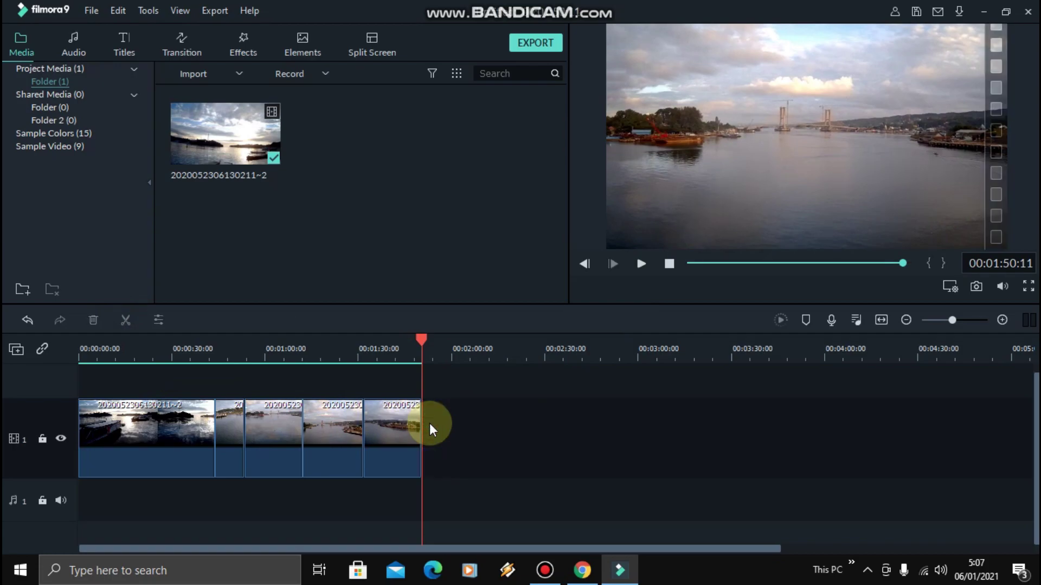
- Enable Lens Correction on the first clip with the GoPro Hero 7 profile, 4K SuperView resolution and an adjust level of -100
click(174, 434)
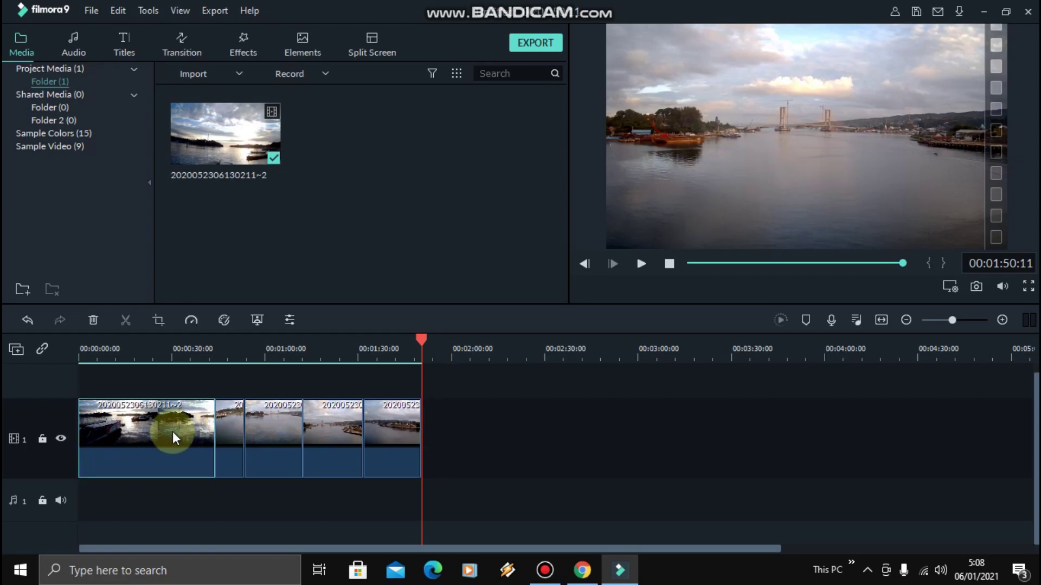
click(122, 352)
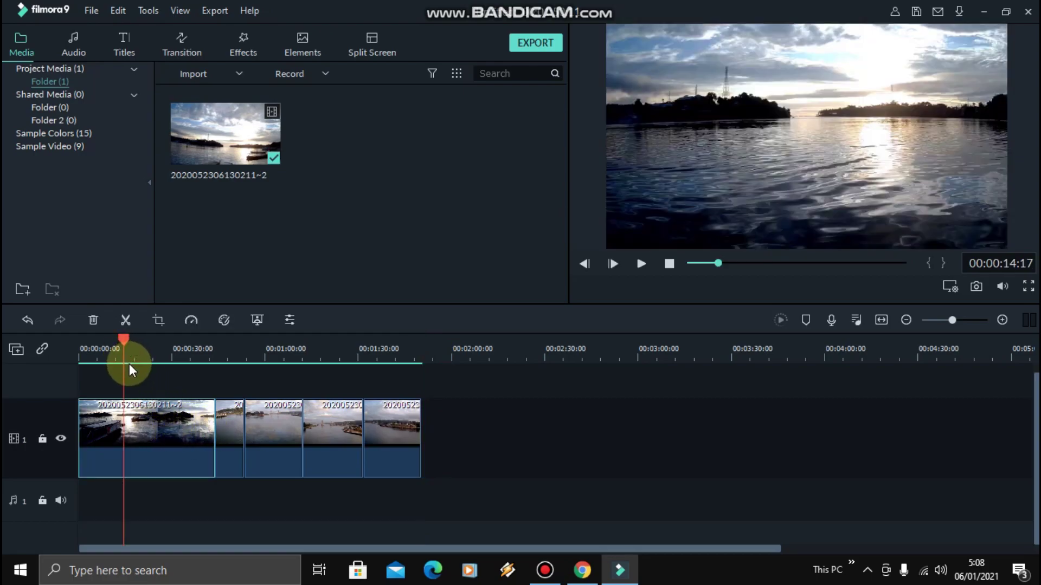
click(101, 350)
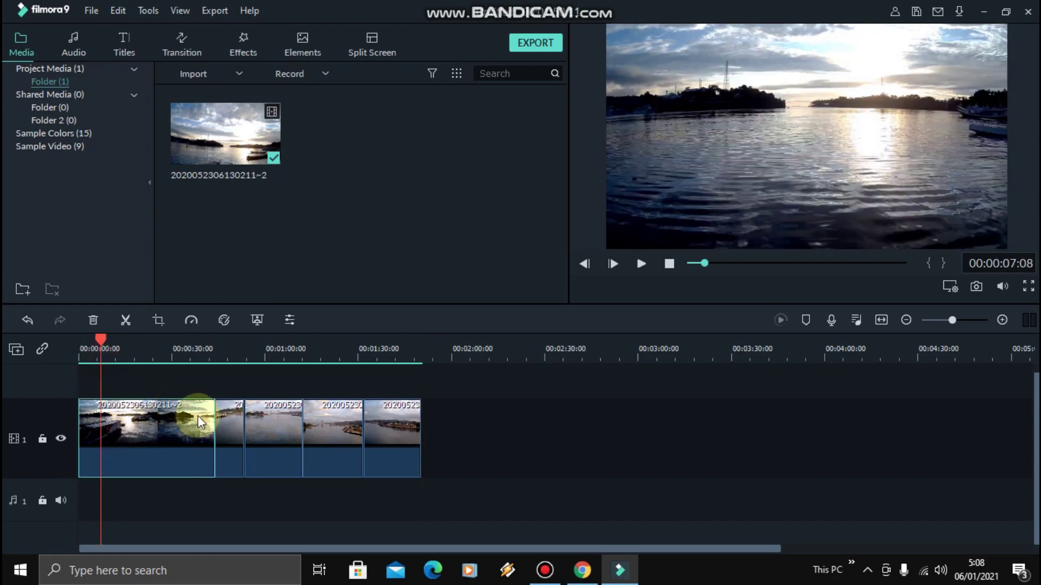
click(288, 320)
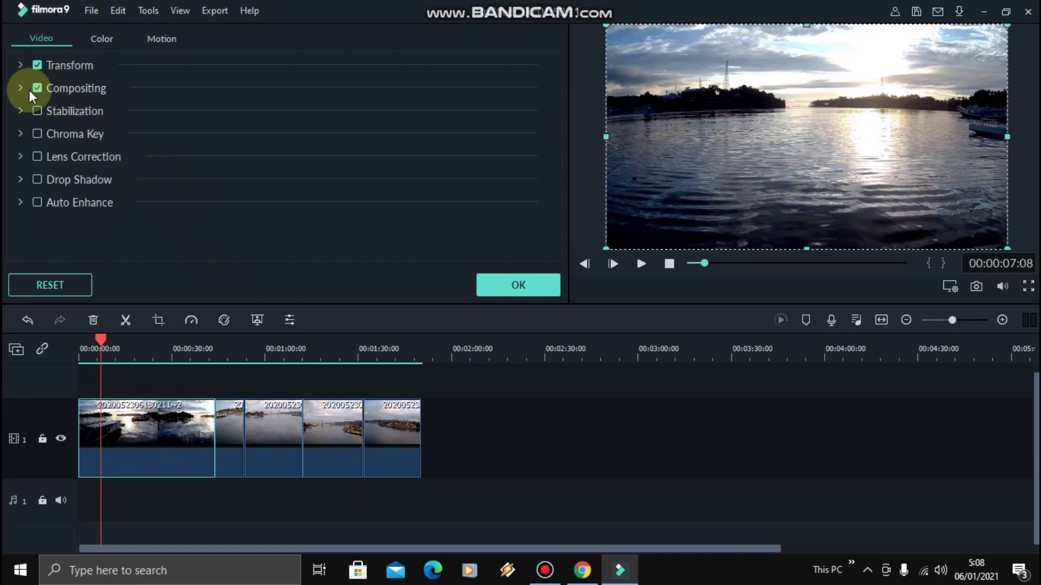
click(37, 156)
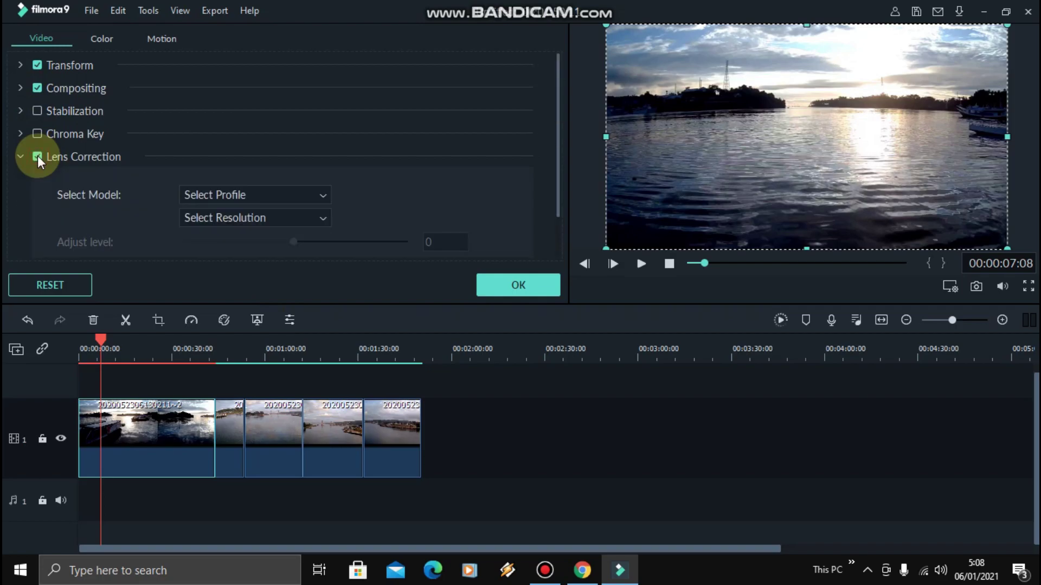
click(259, 196)
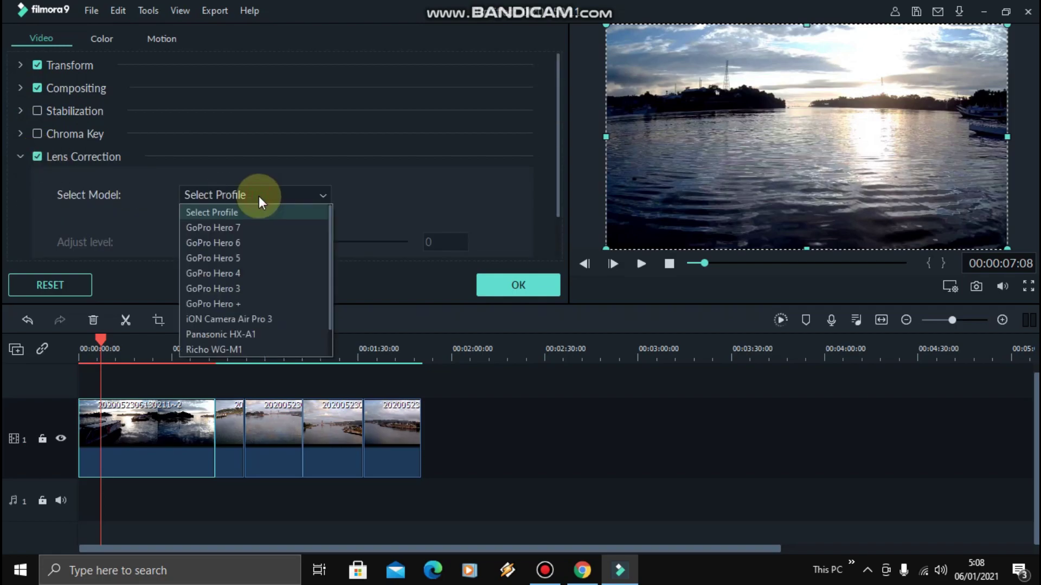
click(250, 226)
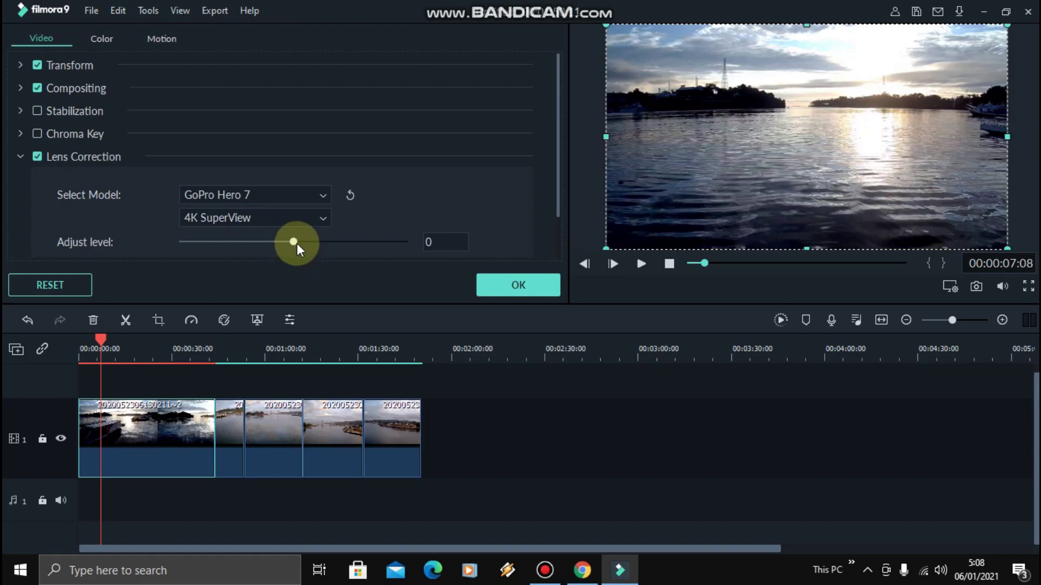
drag(294, 242, 146, 246)
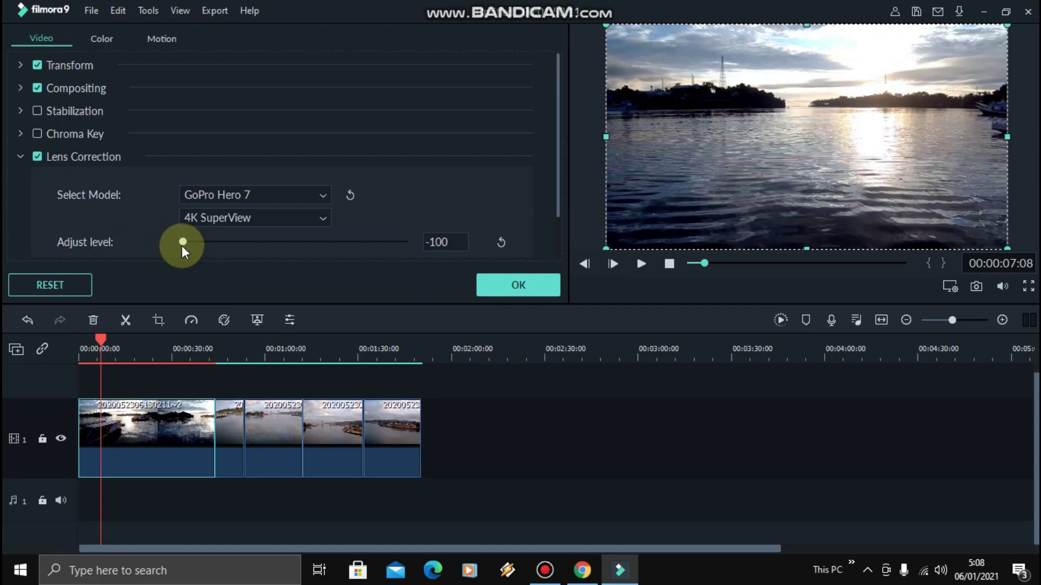
drag(180, 246, 75, 247)
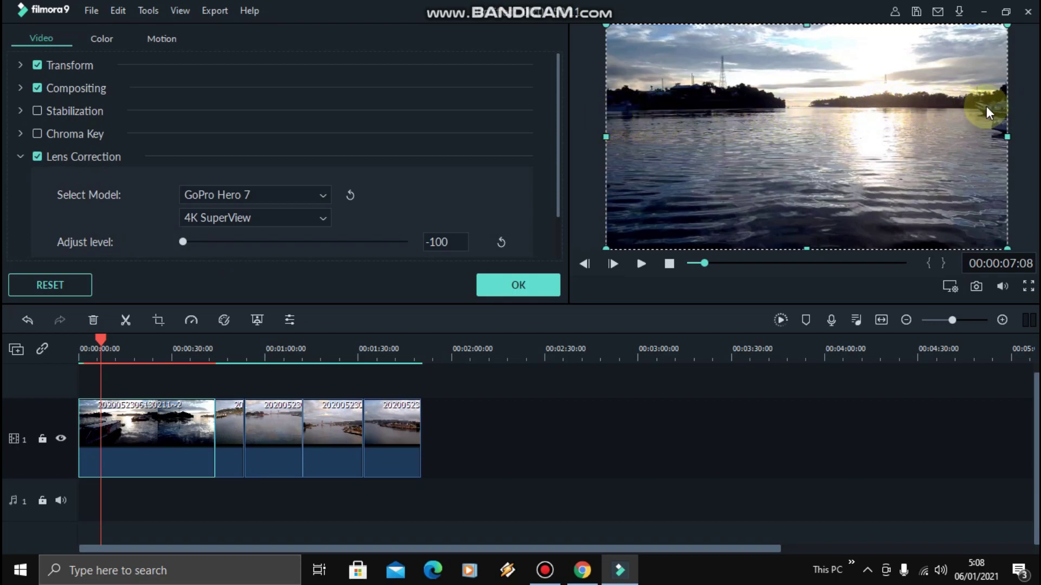
- Set the first clip's rotation to 1.00 and its scale to about 104.83 %, and apply the clip settings
click(20, 66)
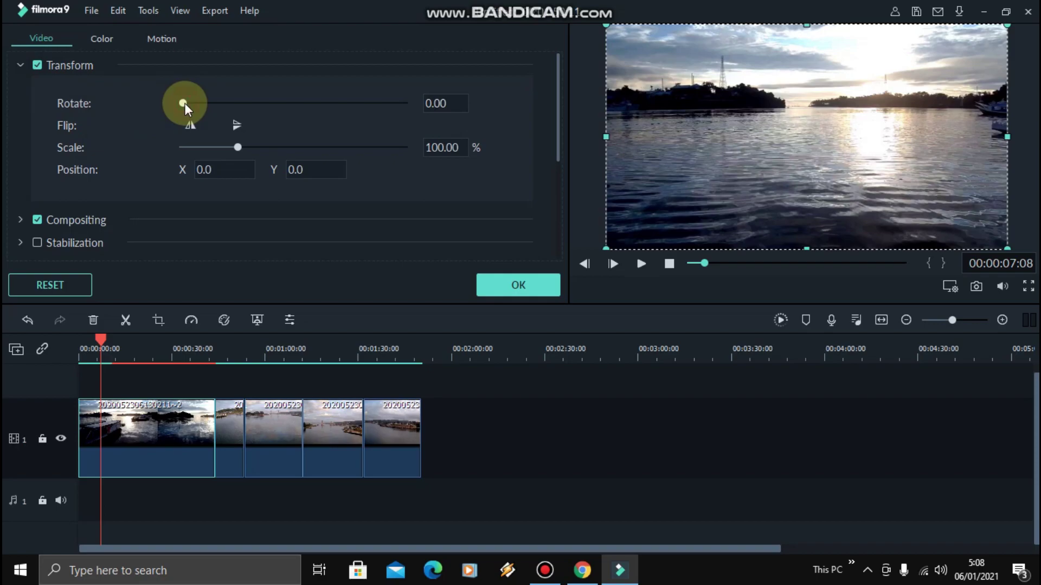
drag(184, 103, 185, 107)
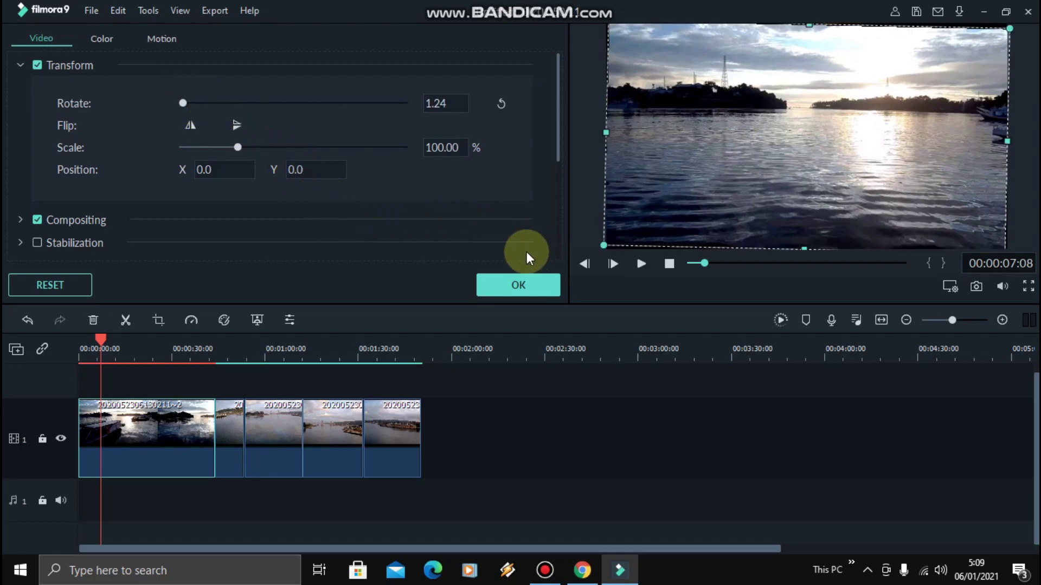
drag(237, 147, 240, 150)
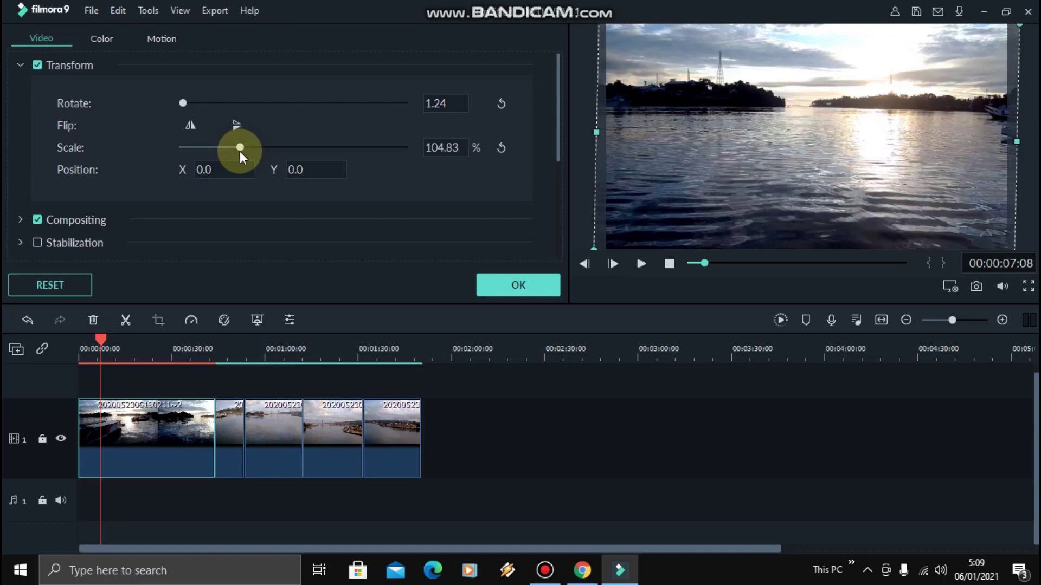
click(444, 104)
double_click(443, 103)
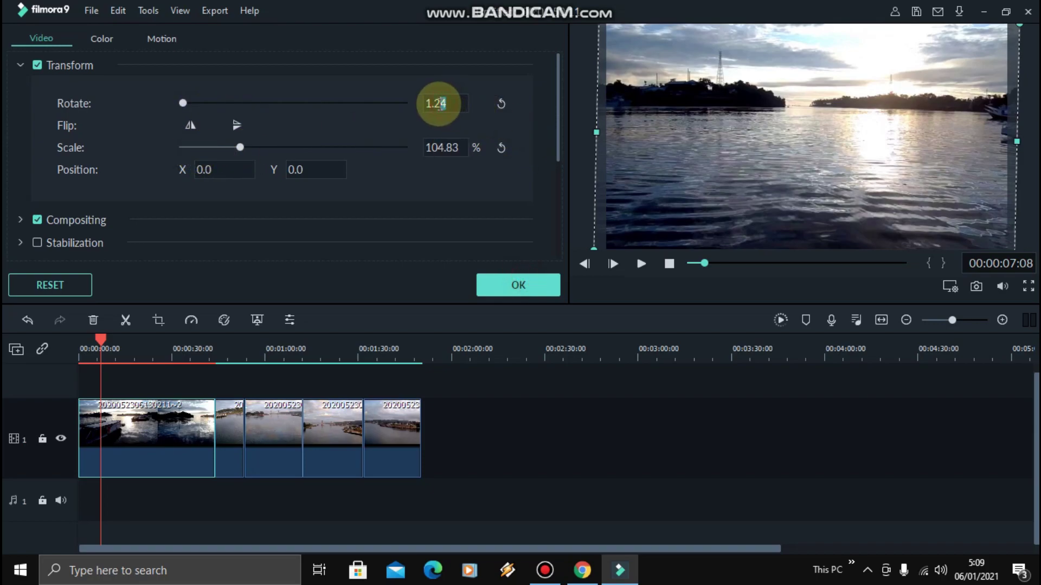
text(00)
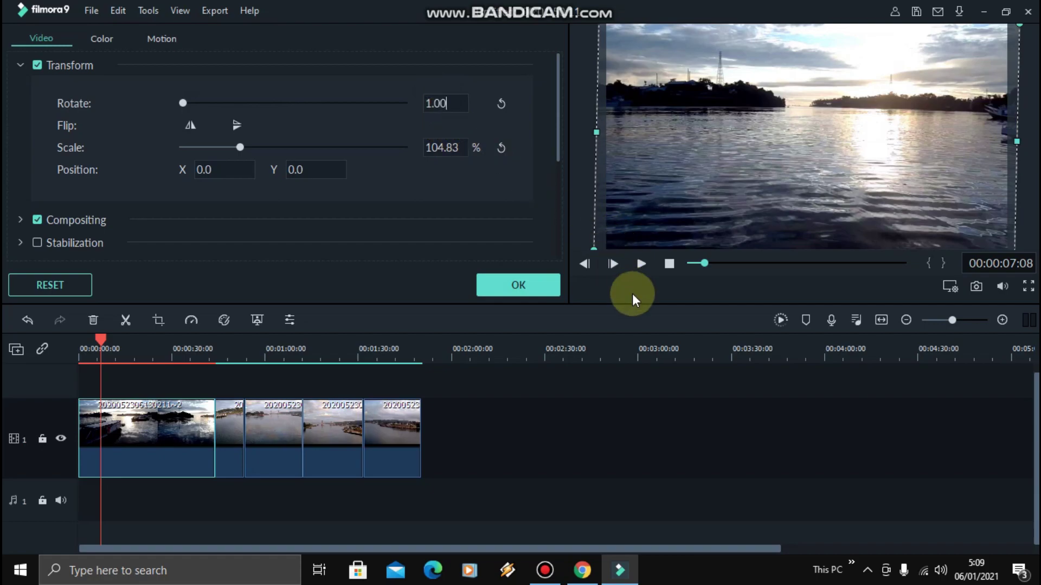
click(519, 285)
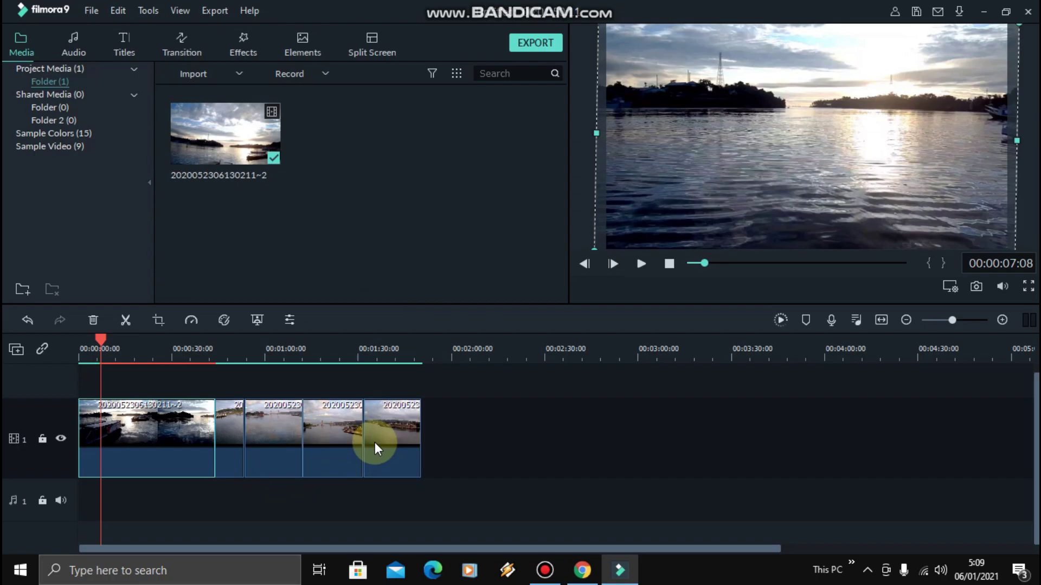
click(545, 569)
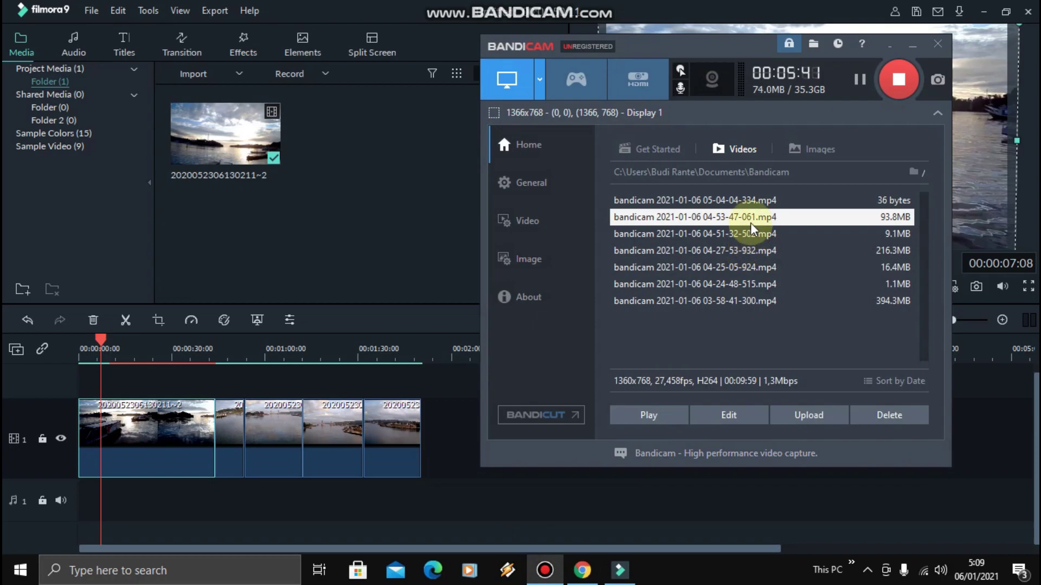
click(895, 95)
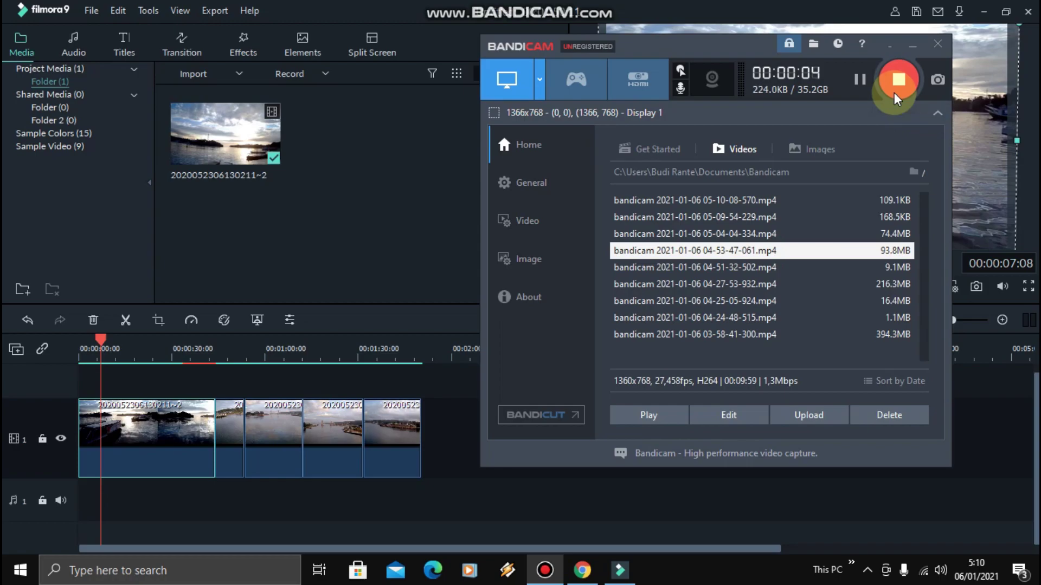
click(915, 47)
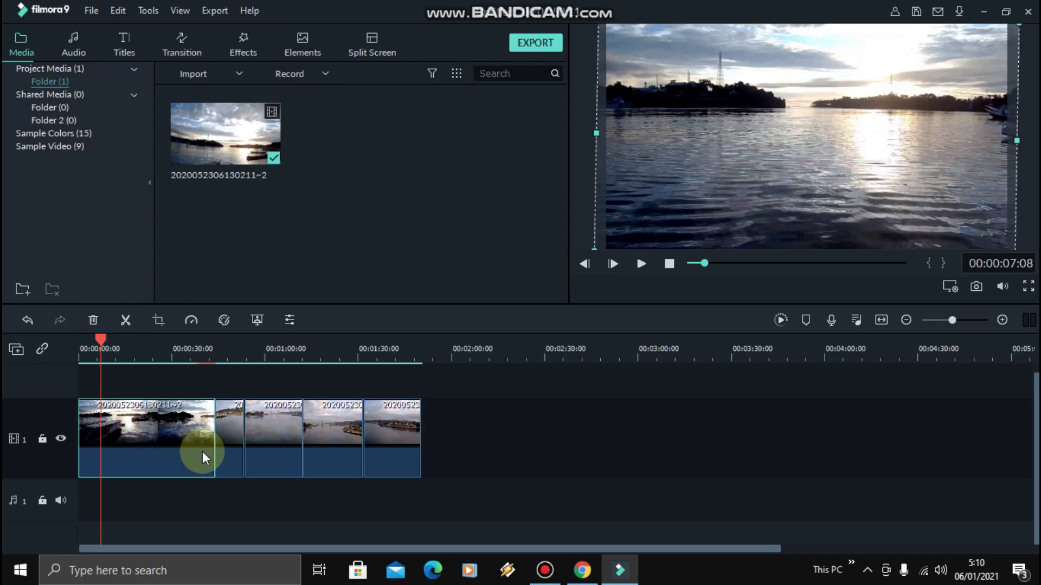
- Preview the second clip and enable Lens Correction on it with the GoPro Hero 7 profile and 4K SuperView resolution
click(239, 443)
click(220, 347)
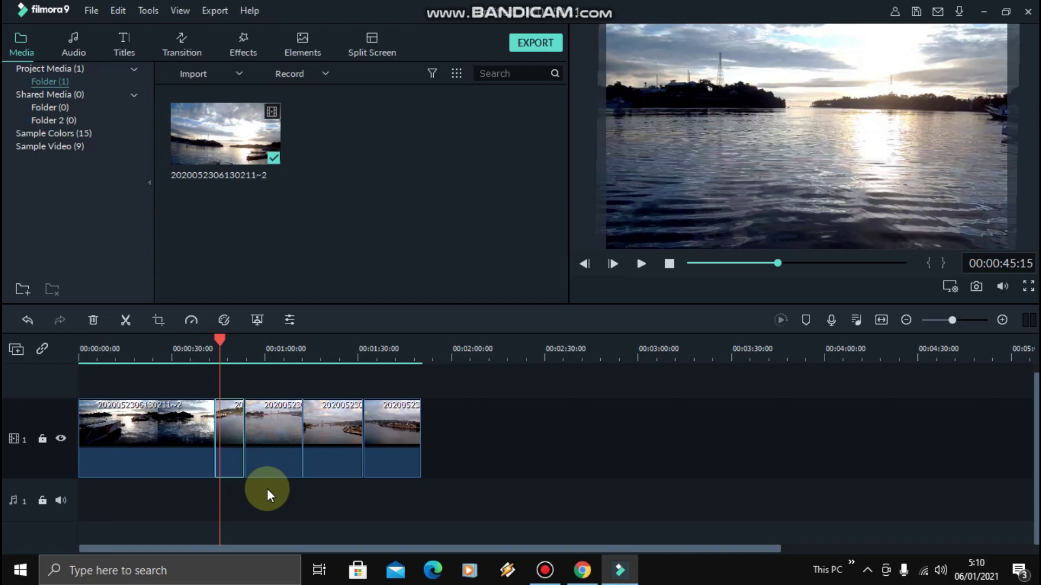
click(641, 263)
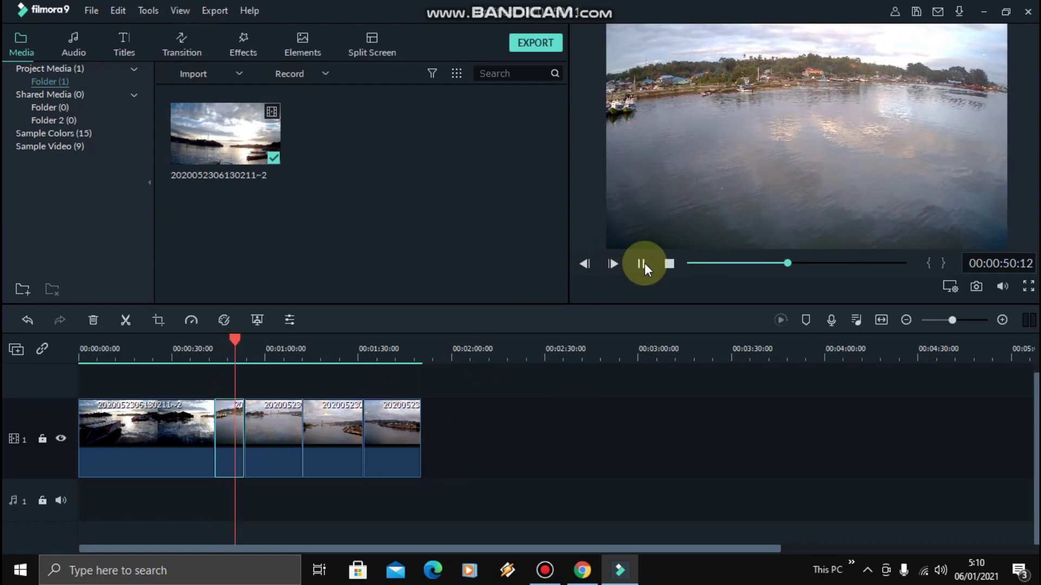
click(245, 434)
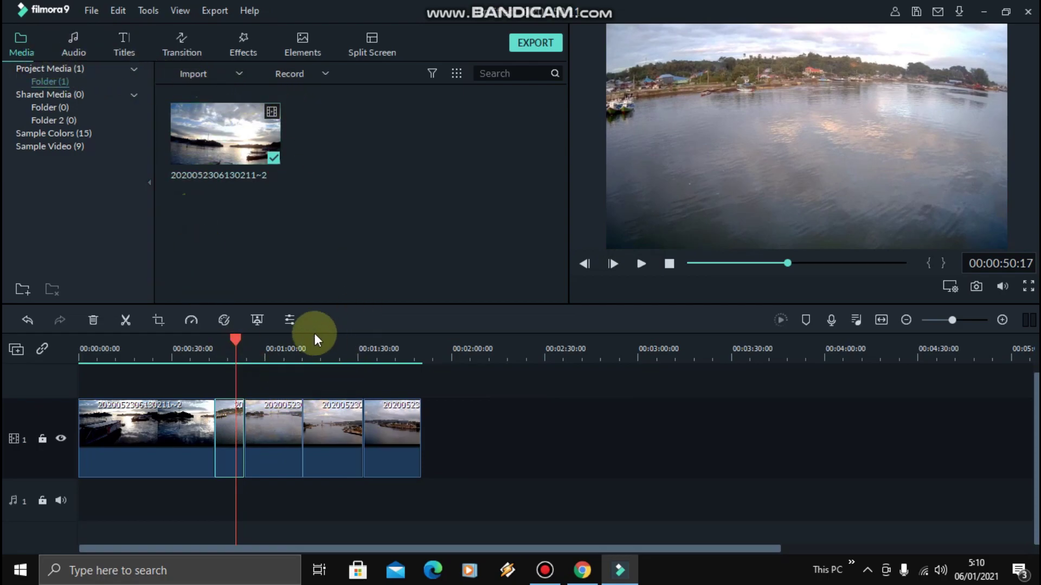
click(288, 321)
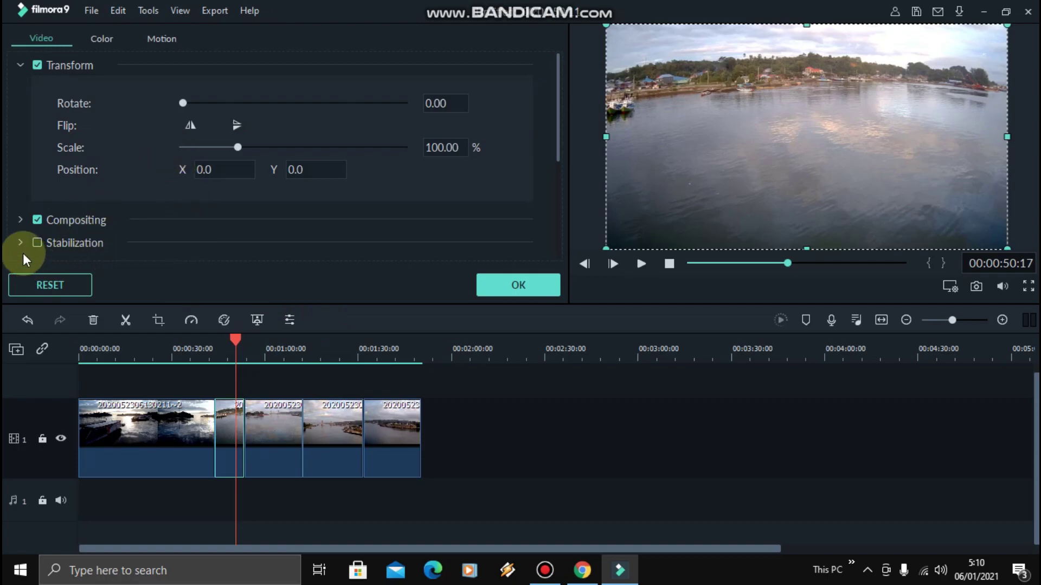
click(21, 66)
click(22, 157)
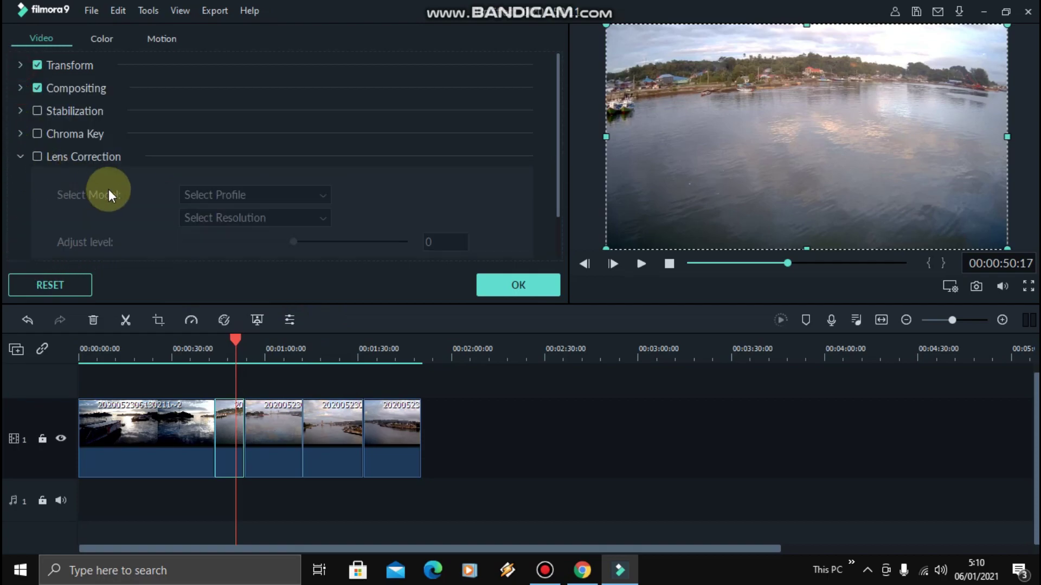
click(37, 156)
click(262, 194)
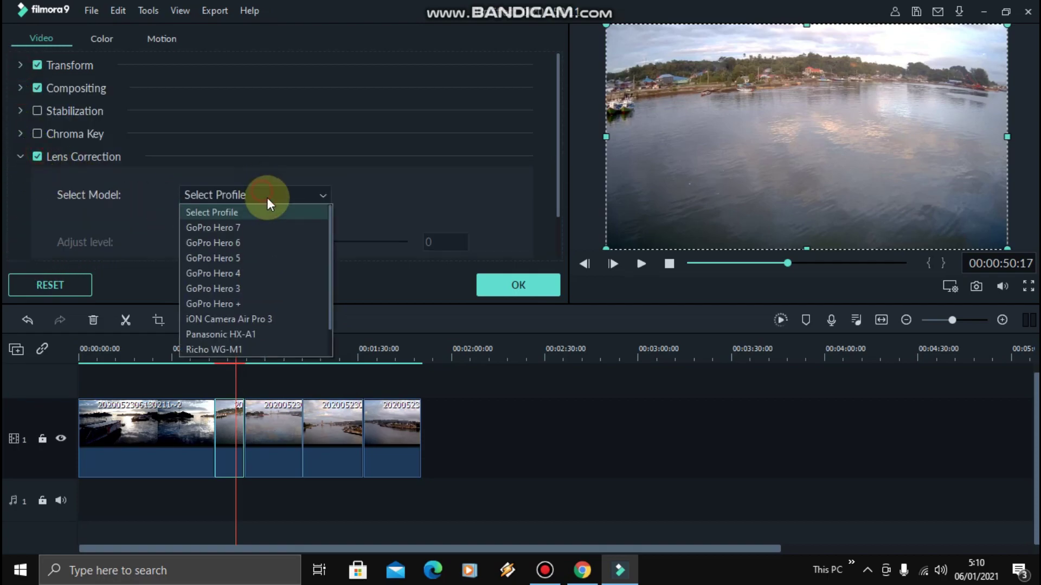
click(265, 225)
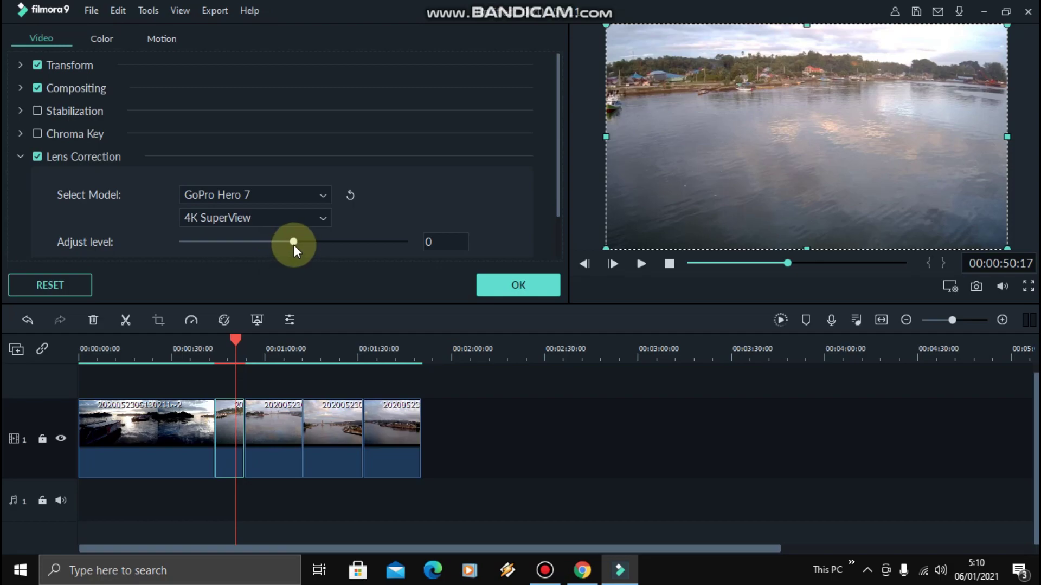
- Set the second clip's lens correction adjust level to -100 and apply the clip settings
drag(294, 243, 273, 242)
drag(258, 240, 131, 231)
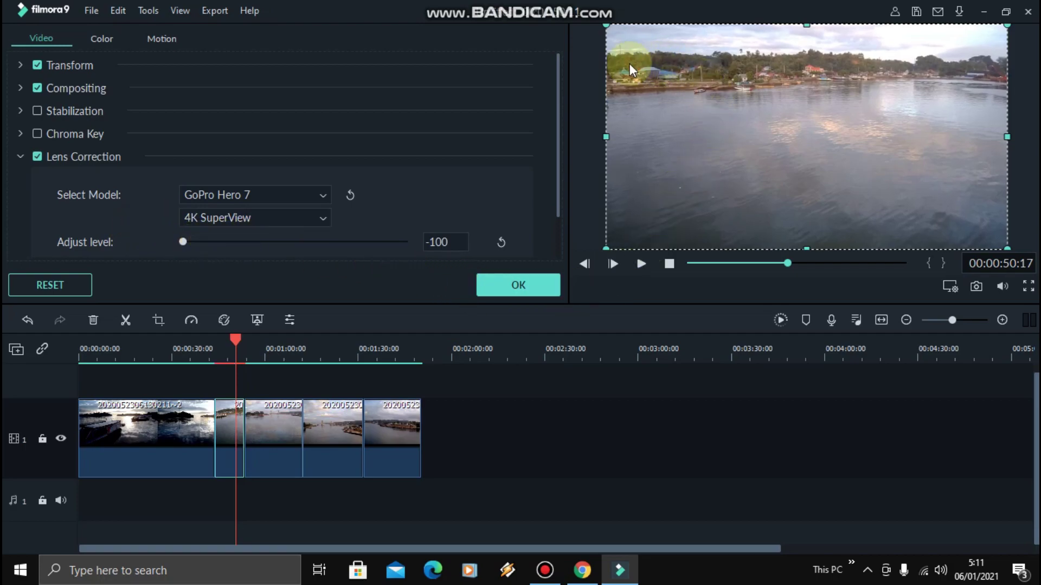
click(502, 284)
- Apply Lens Correction to the third clip with the GoPro Hero 7 profile, 4K SuperView resolution and an adjust level of -100
click(279, 437)
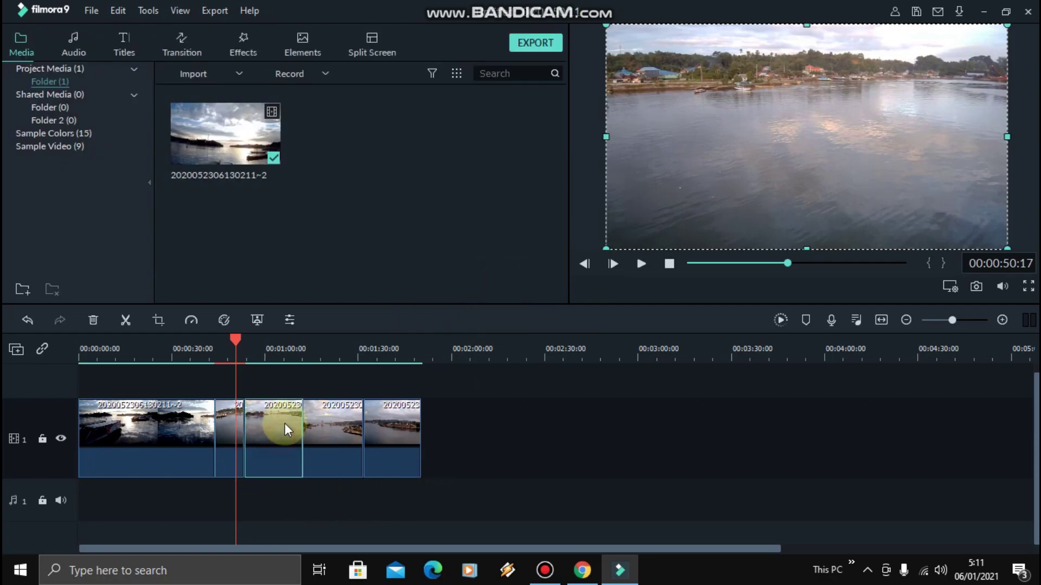
click(285, 350)
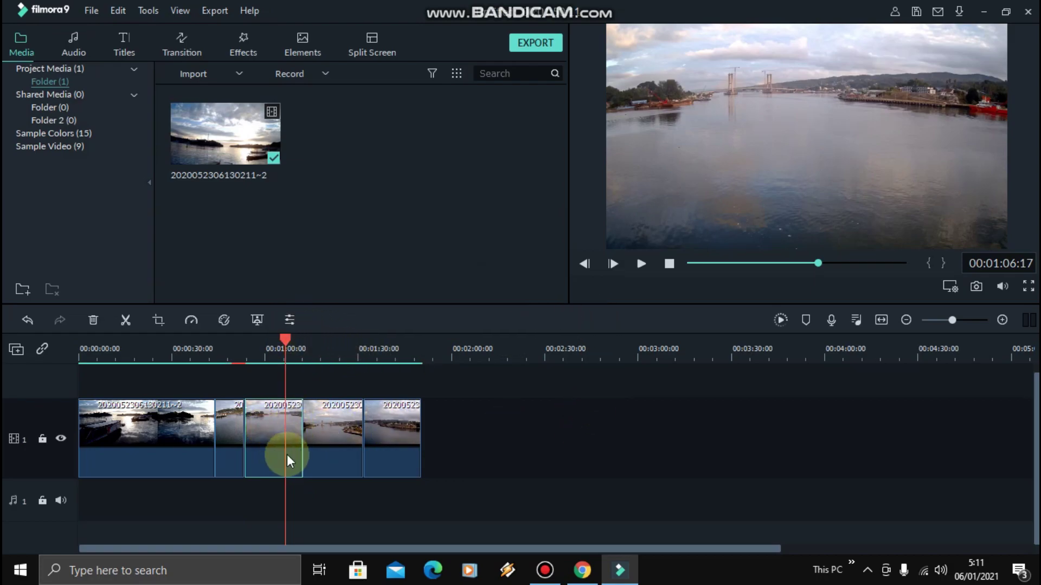
click(291, 321)
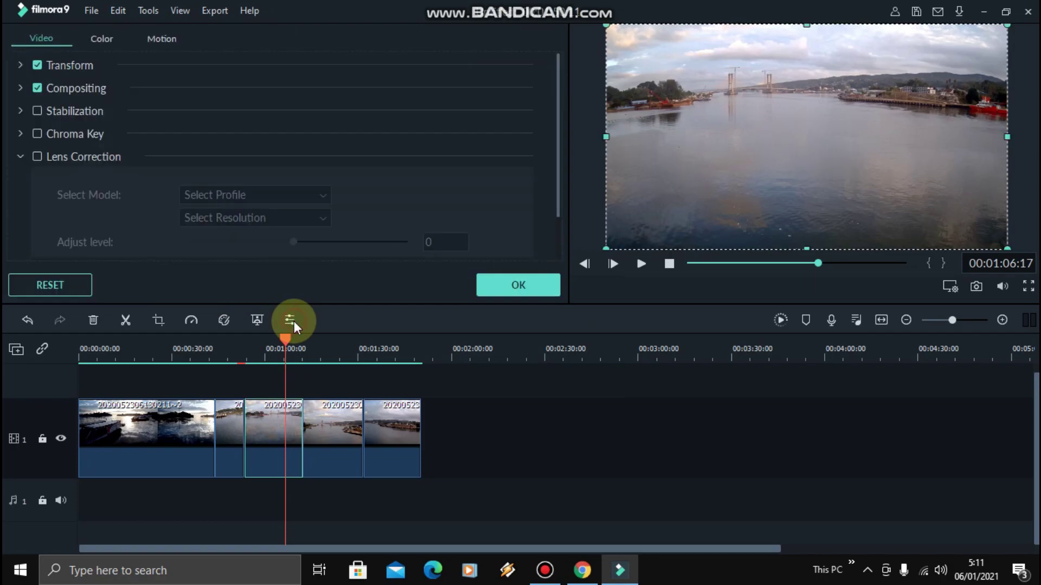
click(36, 157)
click(204, 194)
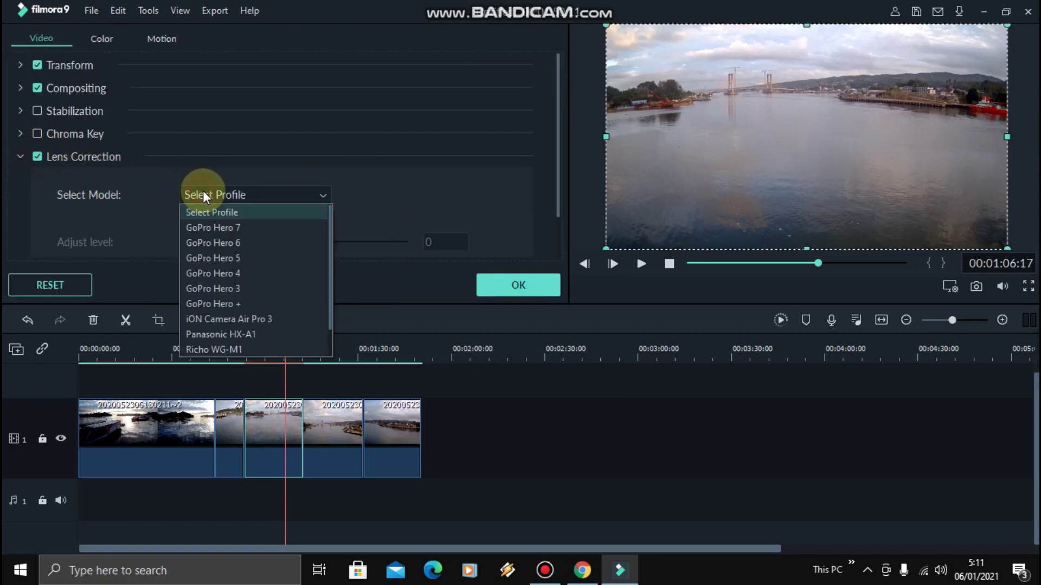
click(233, 228)
drag(296, 242, 178, 242)
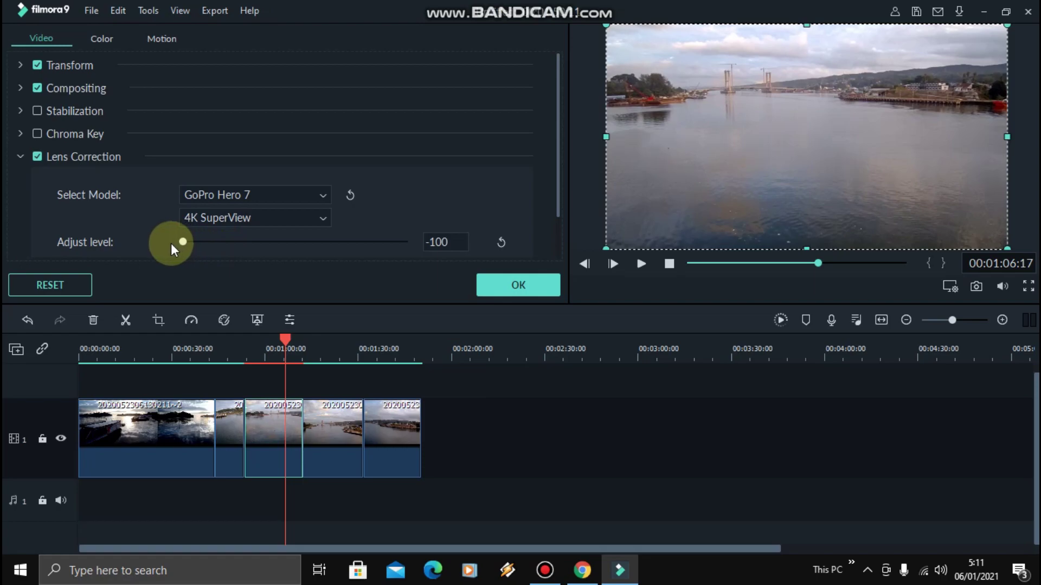
click(519, 283)
- Apply Lens Correction to the fourth clip with the GoPro Hero 7 profile, 4K SuperView resolution and an adjust level of -100
click(341, 437)
click(287, 320)
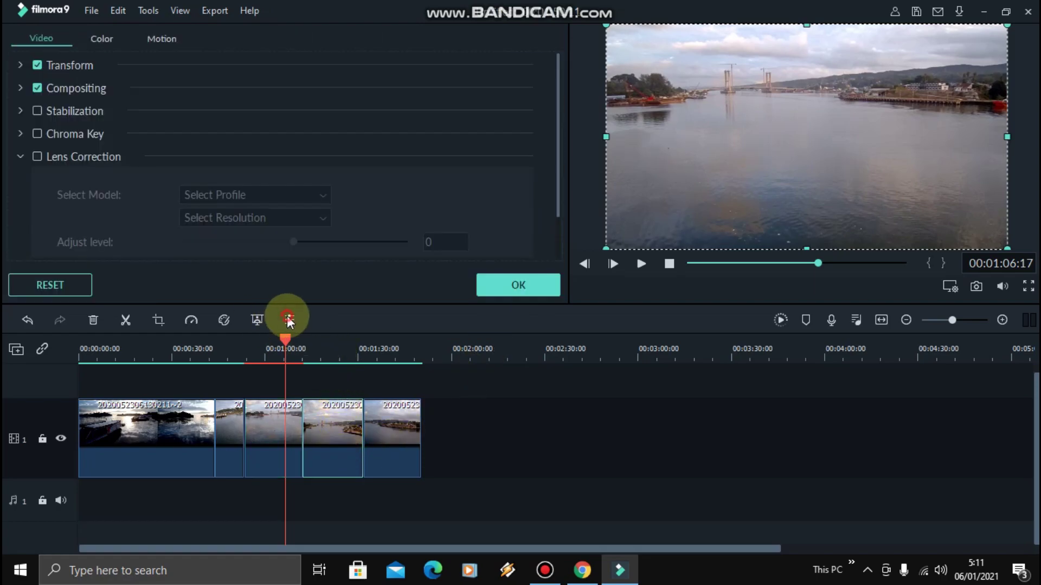
click(67, 158)
click(217, 197)
click(240, 224)
drag(249, 242, 158, 246)
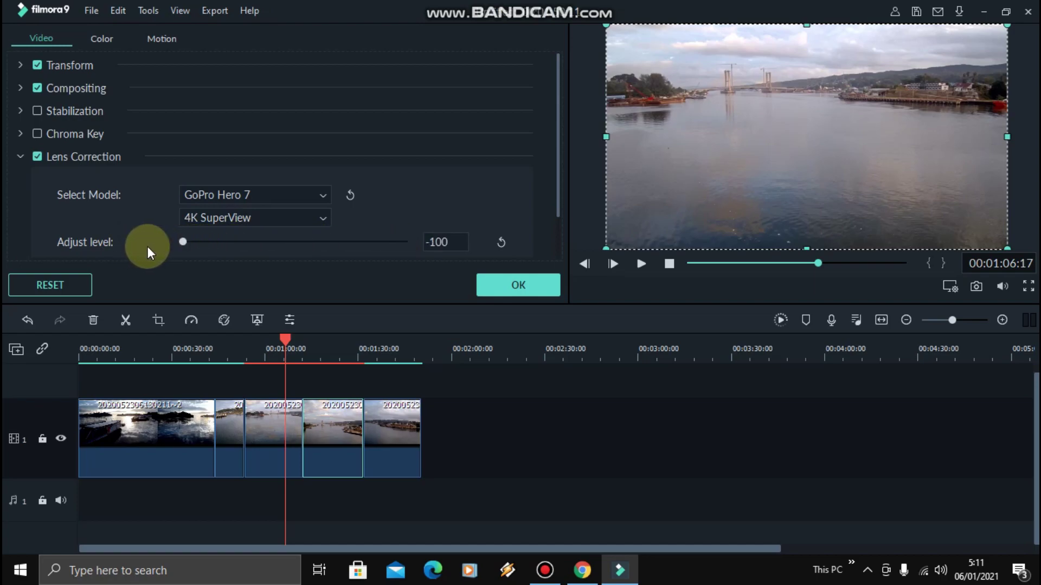
click(531, 286)
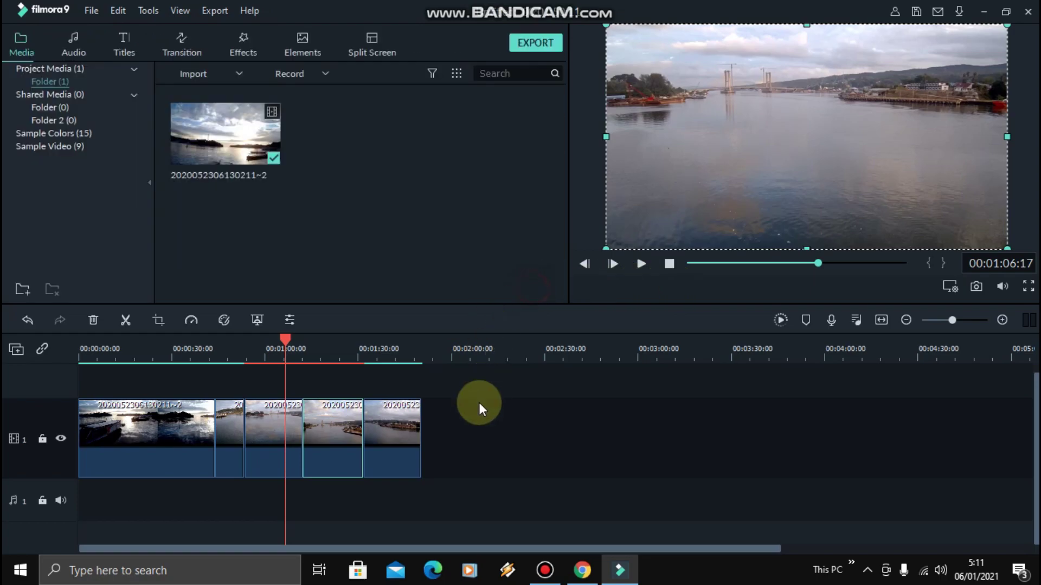
- Enable Lens Correction on the last clip with the GoPro Hero 7 profile, 4K SuperView resolution and an adjust level of -100
click(406, 437)
click(403, 347)
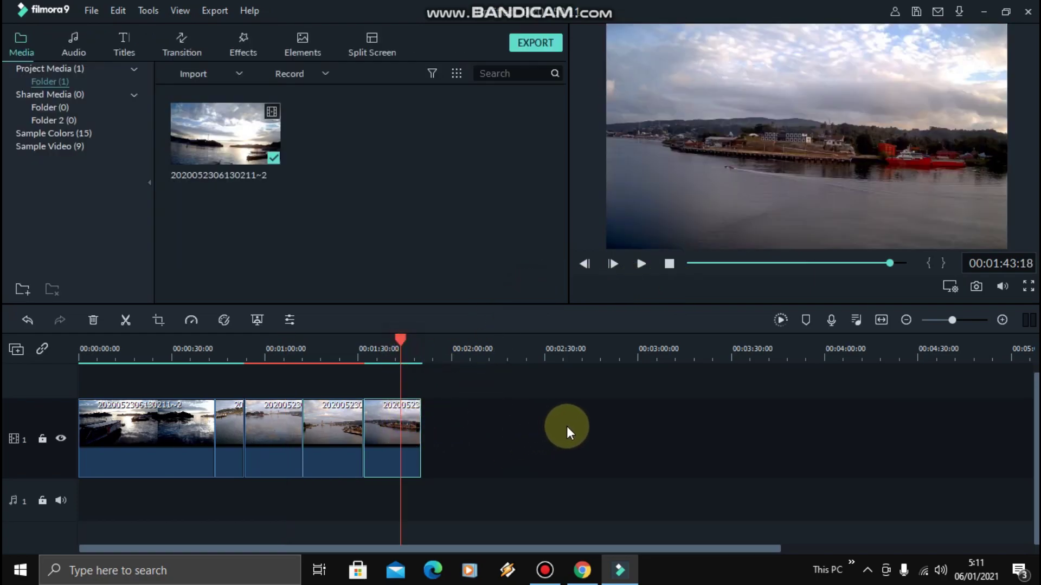
click(289, 320)
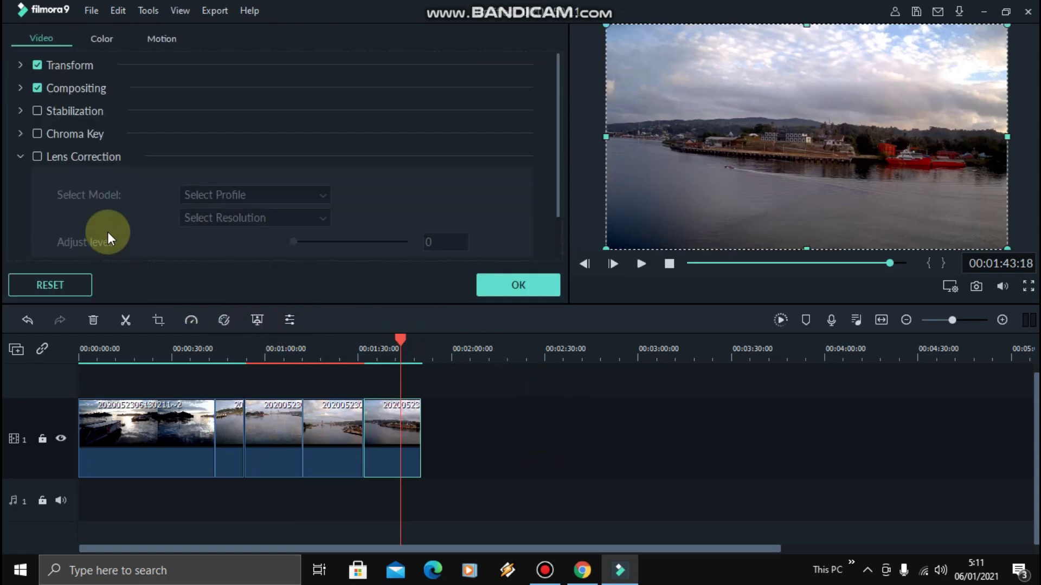
click(106, 161)
click(210, 194)
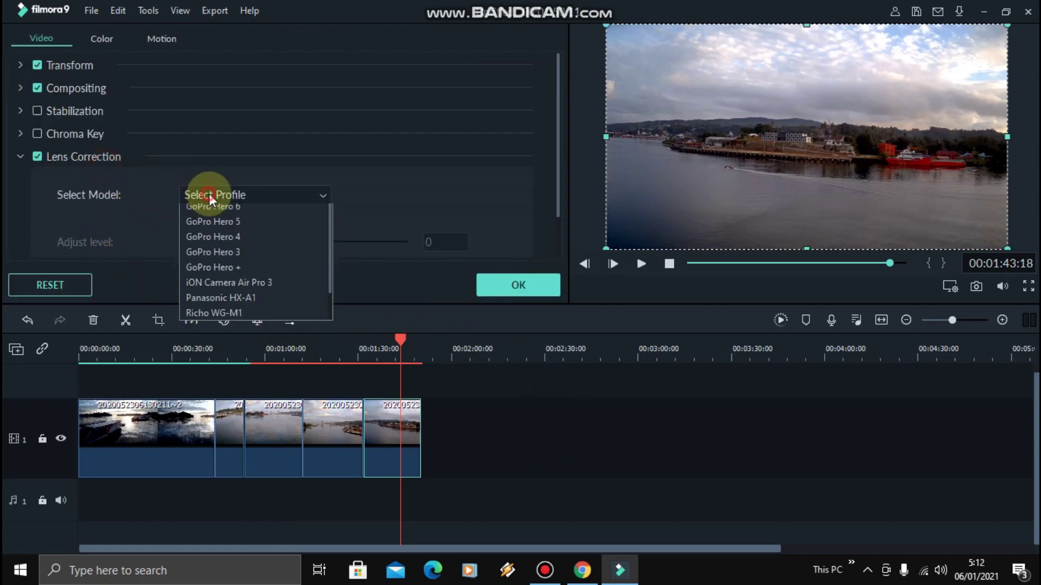
click(220, 236)
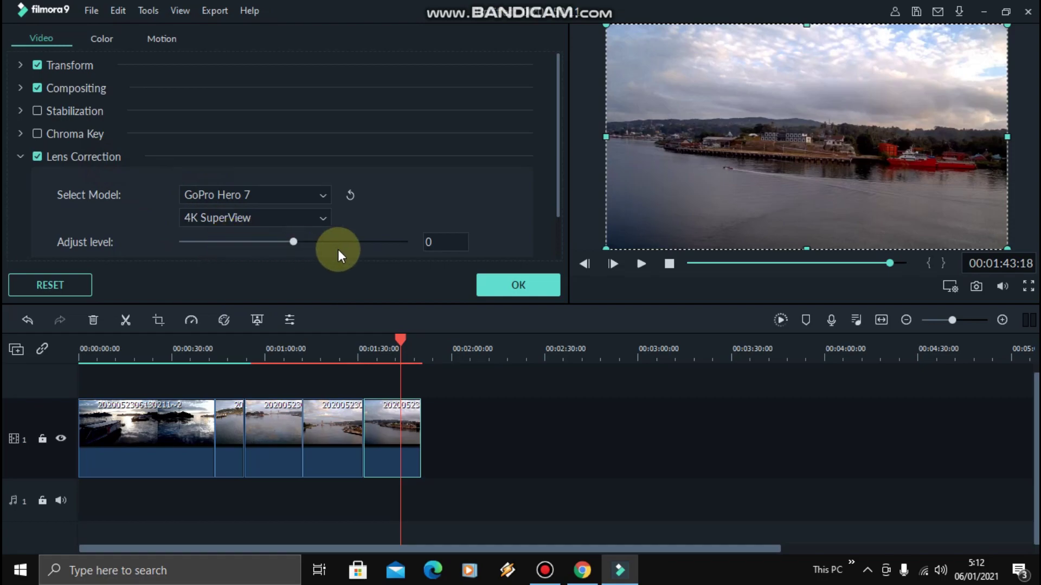
drag(291, 242, 155, 247)
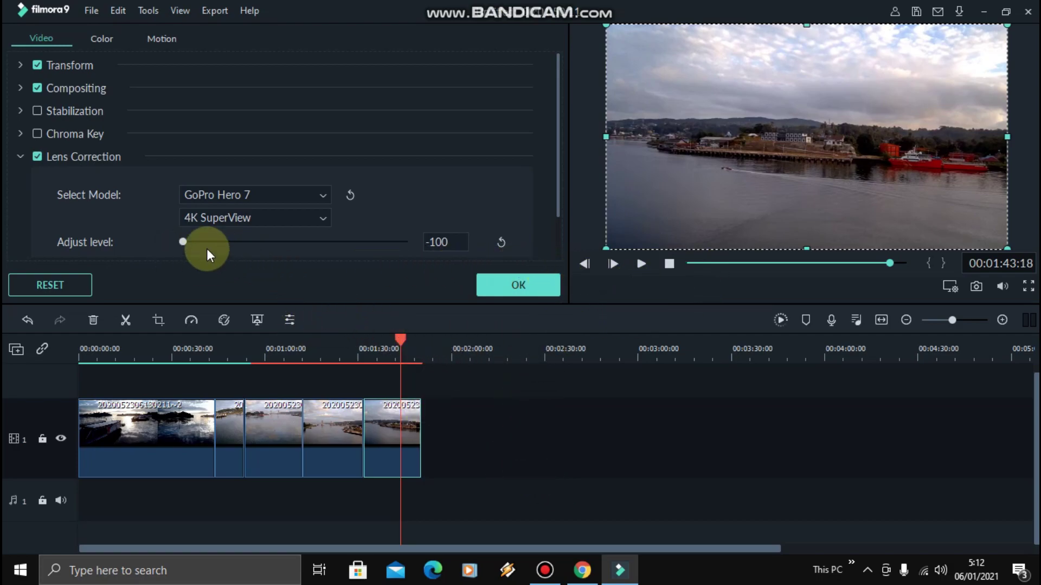
- Set the last clip's rotation to 358.76 and its scale to 107.59 %, and apply the clip settings
click(22, 65)
drag(176, 102, 403, 109)
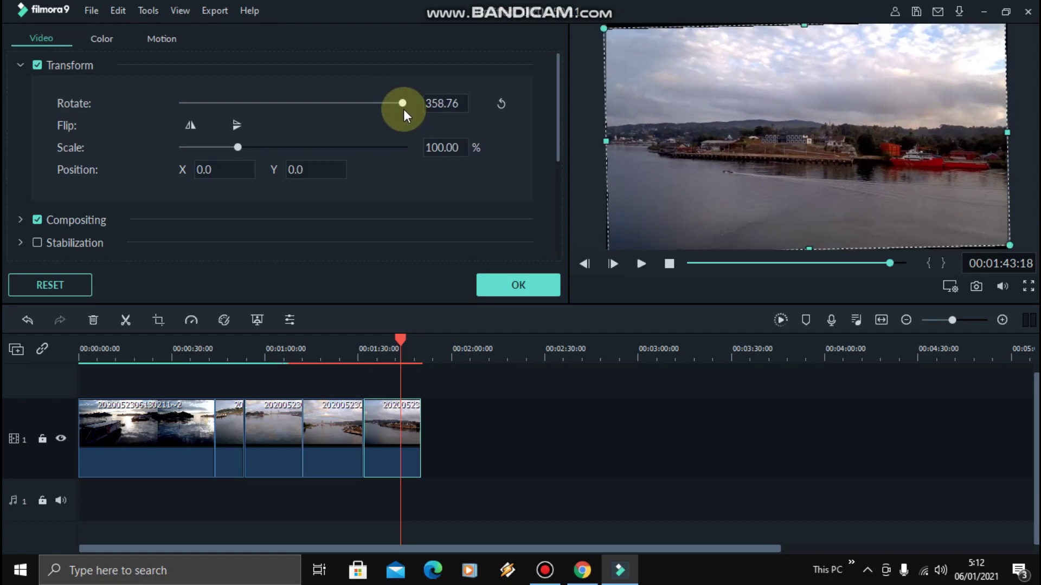
drag(403, 109, 401, 108)
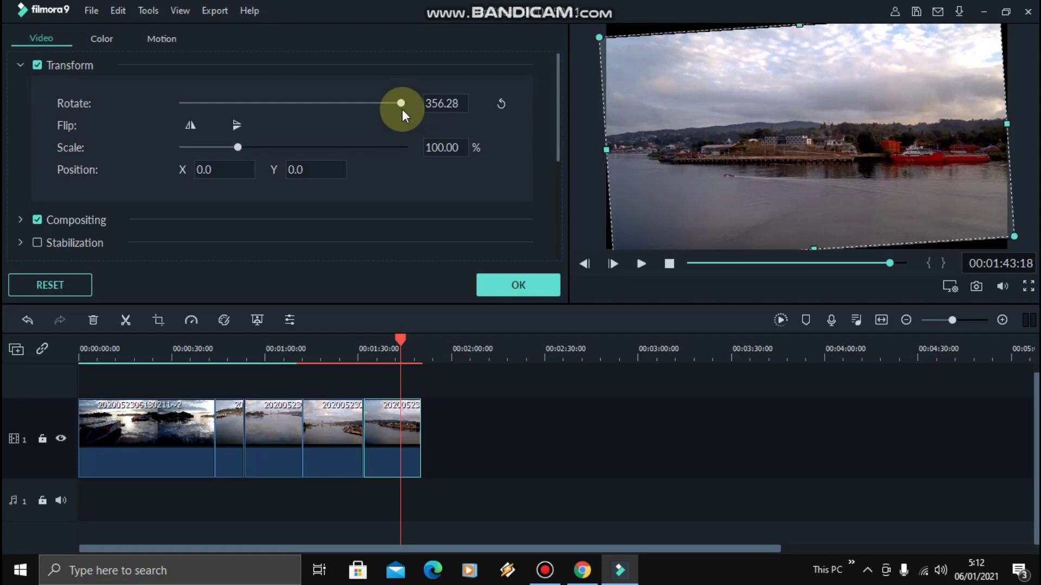
drag(401, 109, 403, 103)
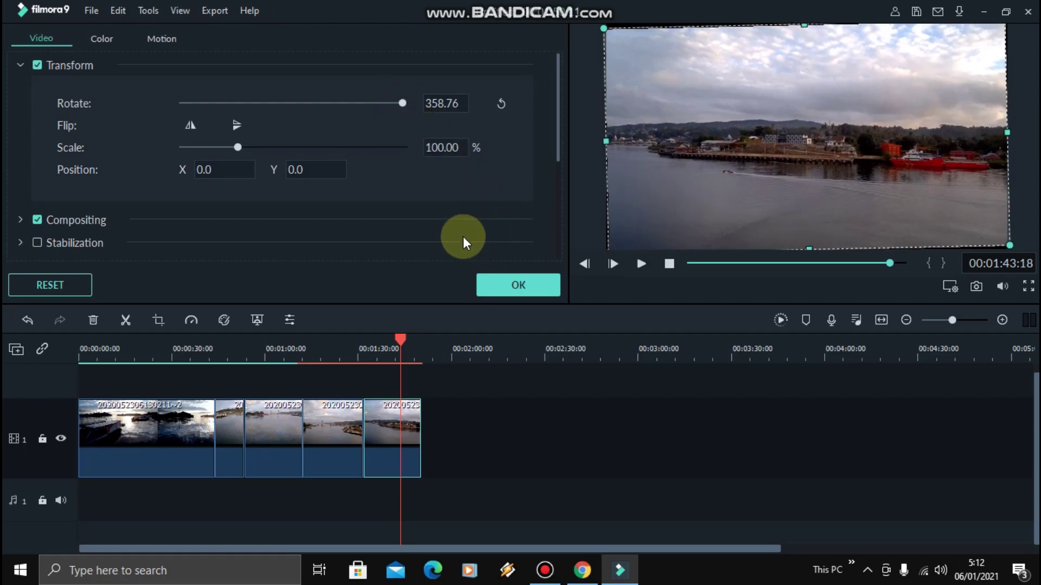
drag(239, 145, 242, 145)
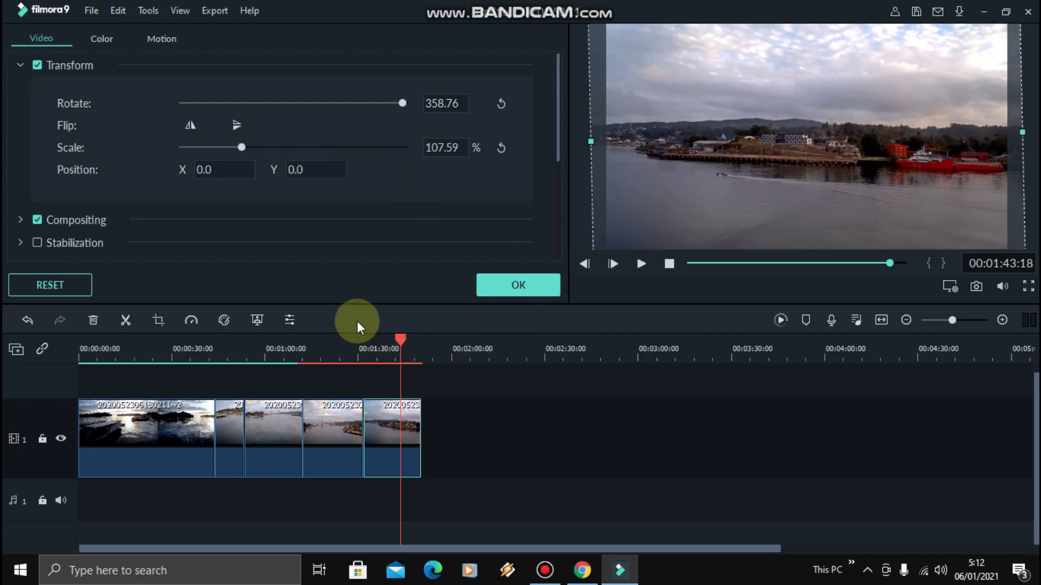
click(548, 284)
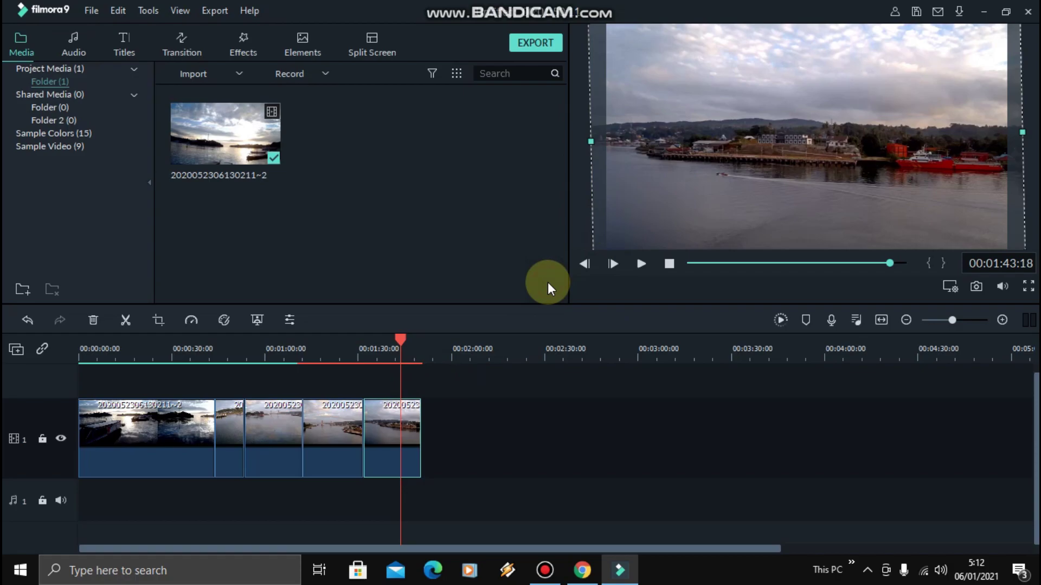
- Check the corrected last clip at 00:01:43:06 and 00:01:45:24, and return the playhead to the start of the timeline
click(442, 350)
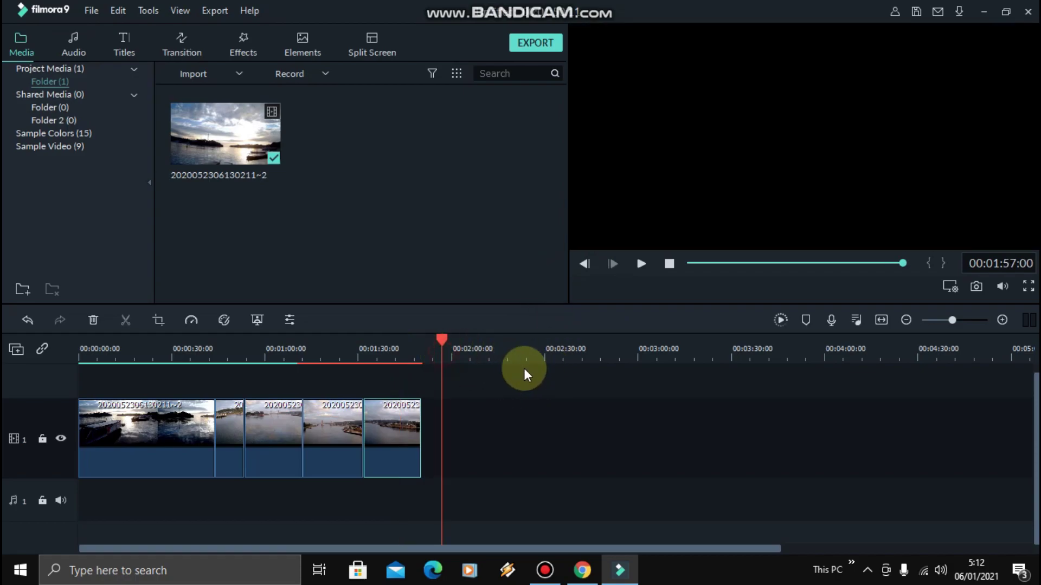
click(359, 363)
click(399, 350)
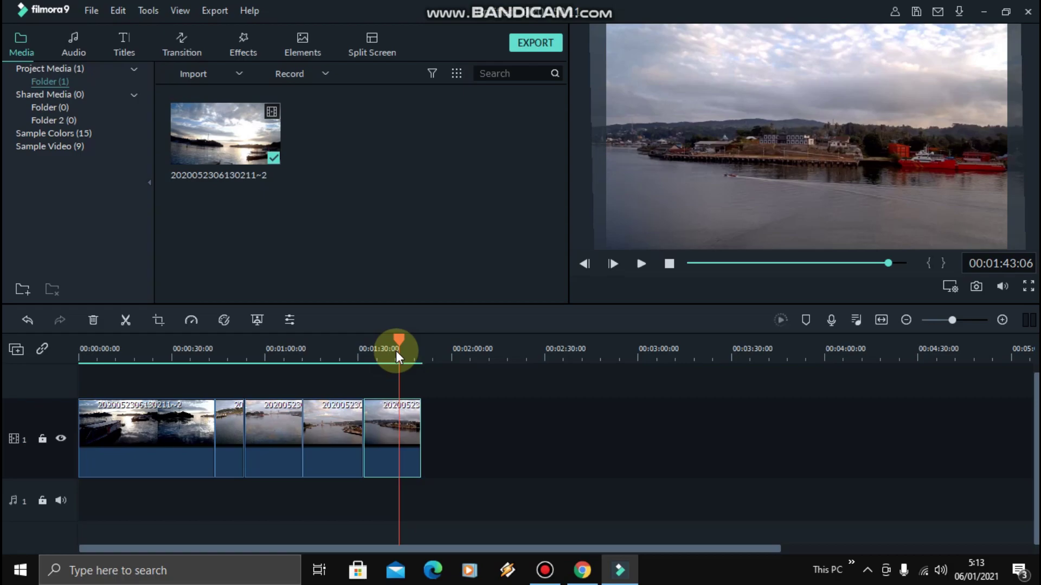
click(407, 350)
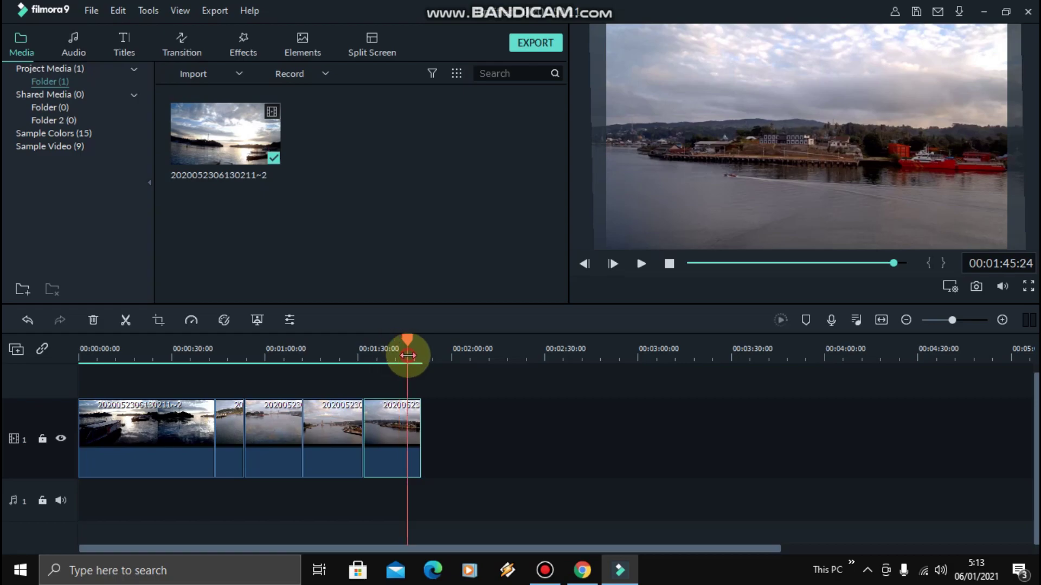
click(547, 576)
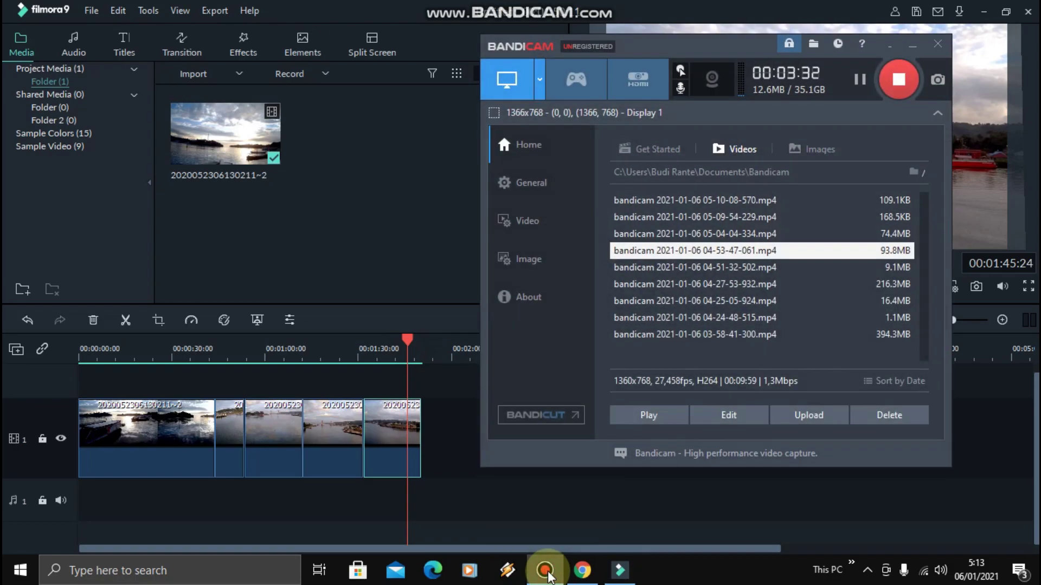
click(546, 575)
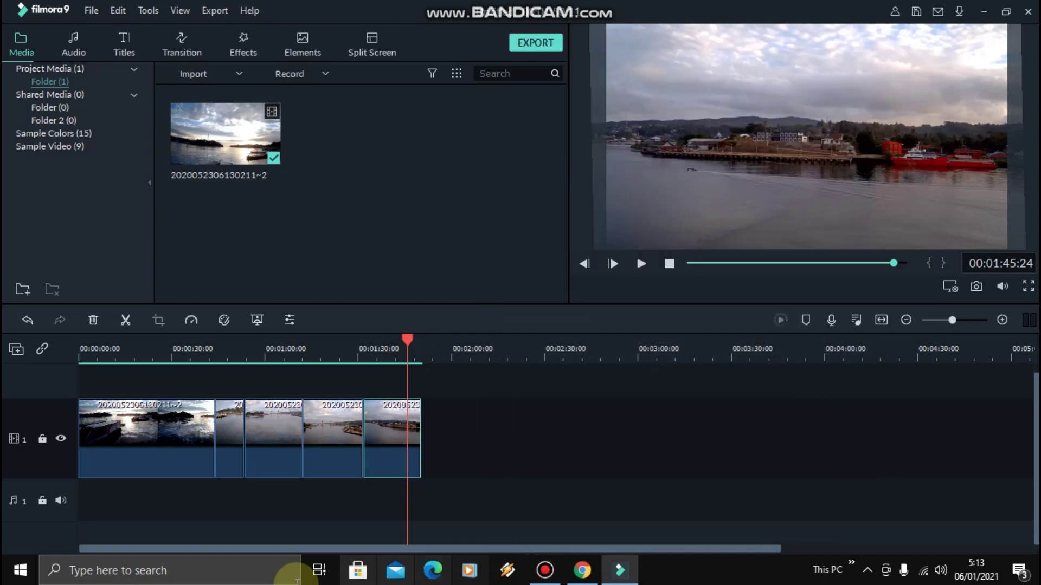
click(98, 349)
drag(99, 350, 44, 330)
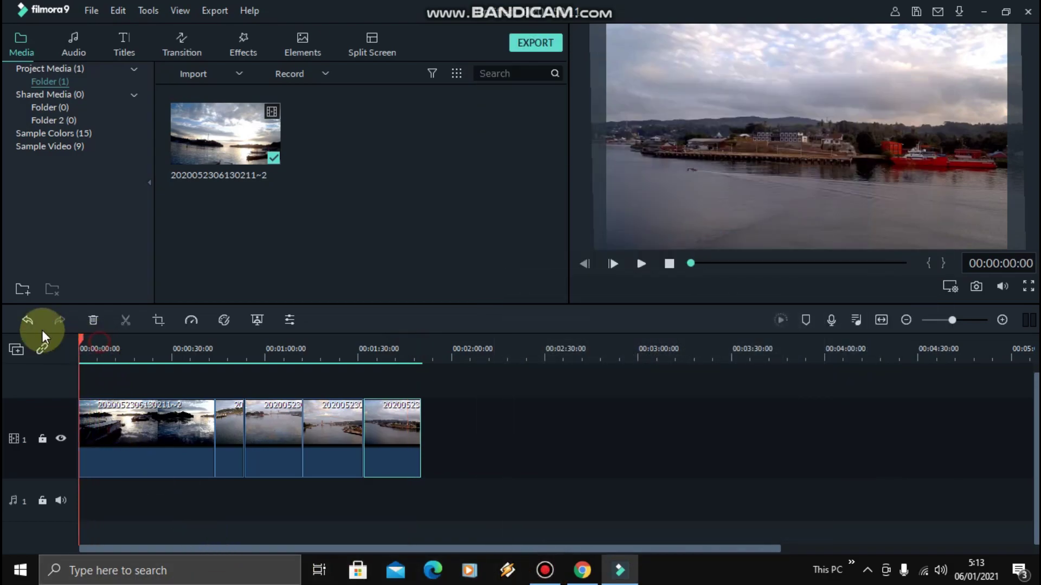
- Play the opening of the first clip to review it, and return the playhead to the start of the timeline
click(640, 264)
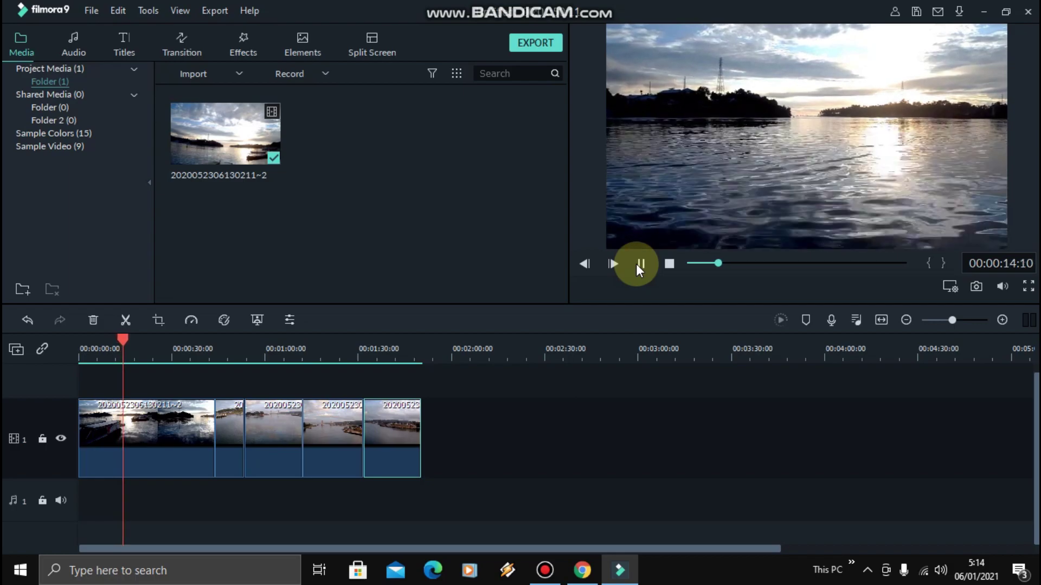
click(640, 264)
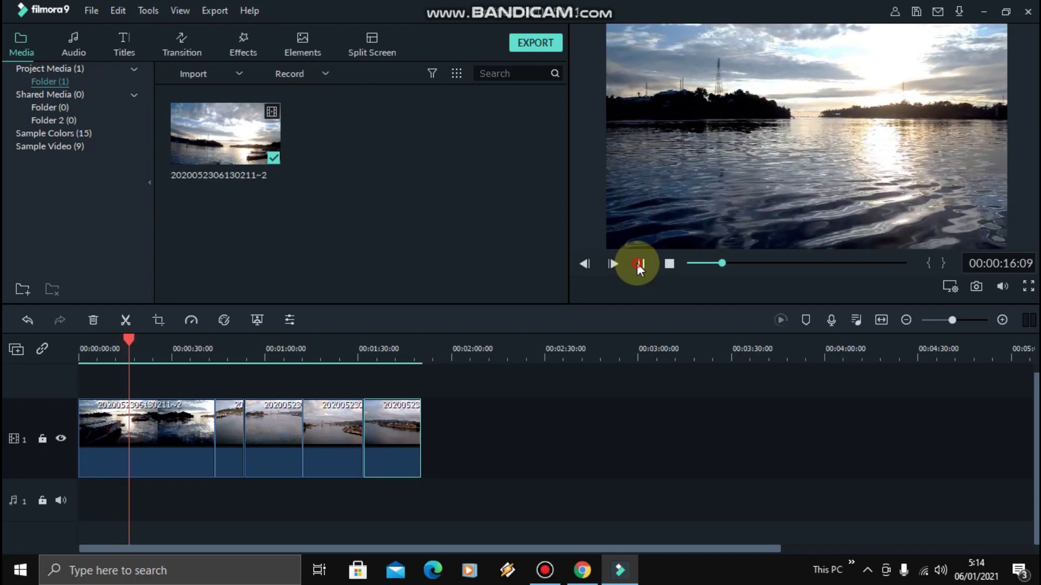
click(97, 349)
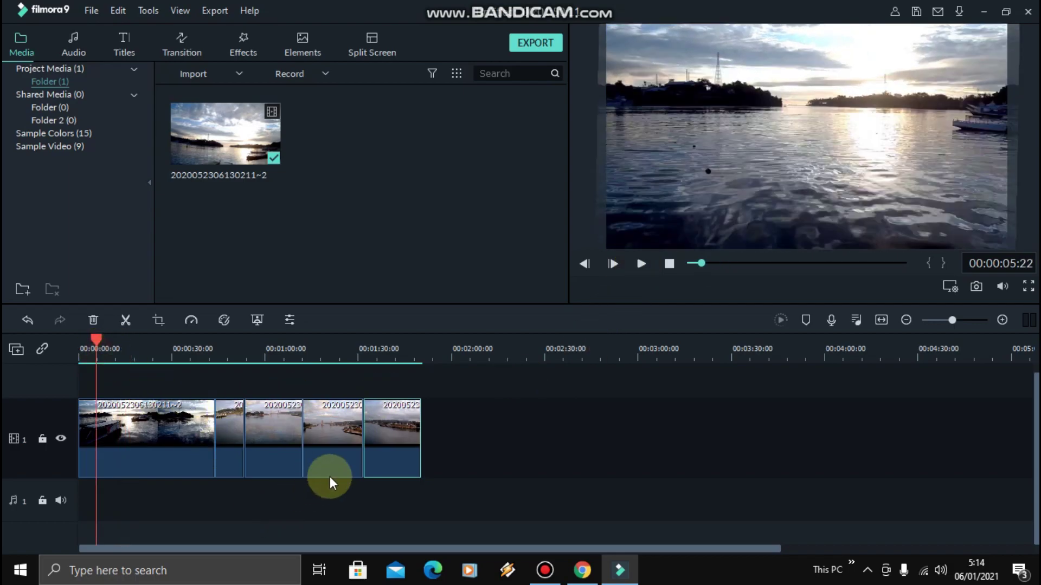
drag(93, 340, 80, 340)
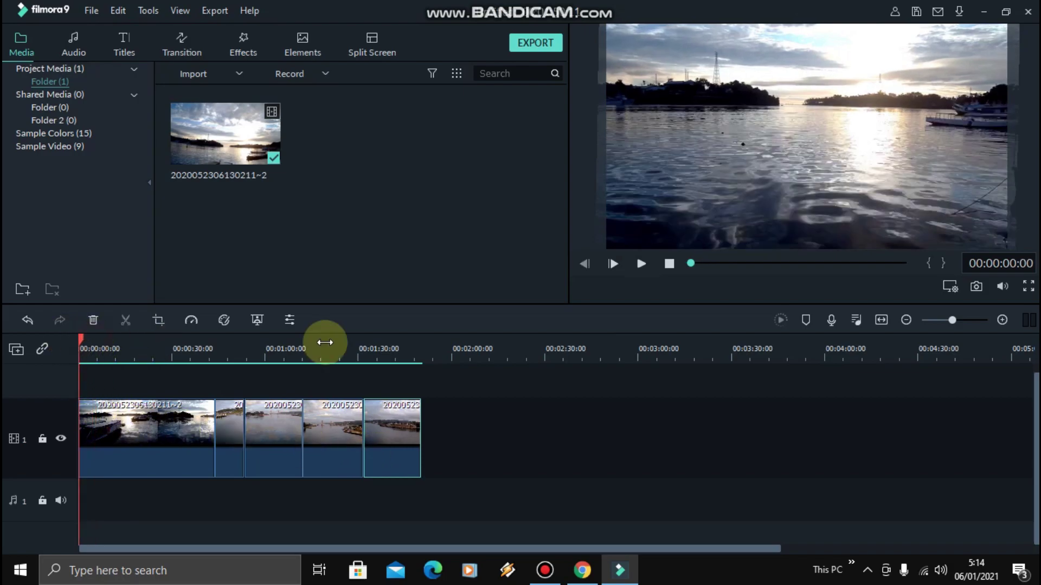
- Split the first clip at 00:00:05:00 and again at 00:00:37:13
click(643, 263)
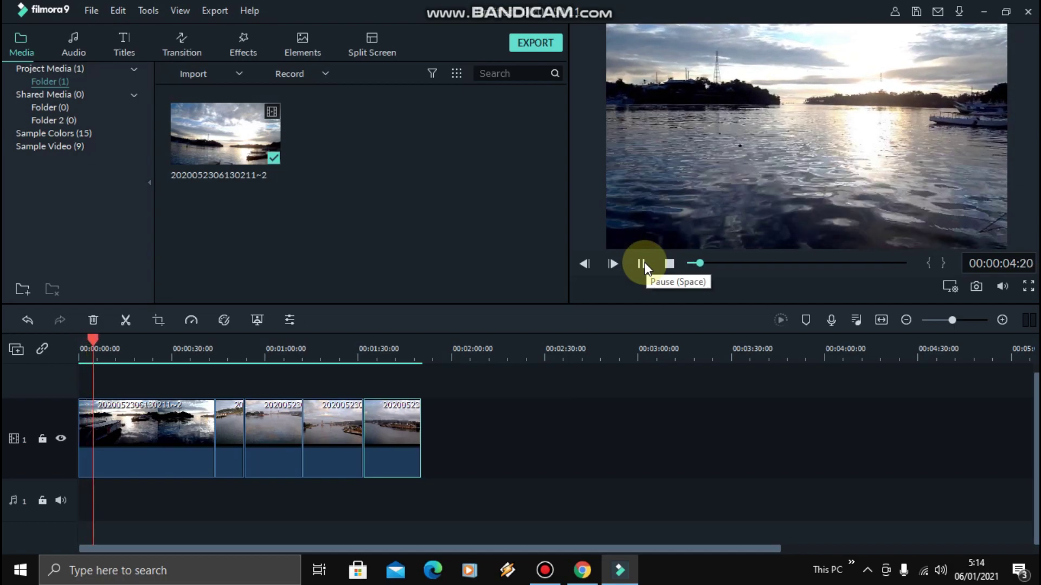
click(645, 262)
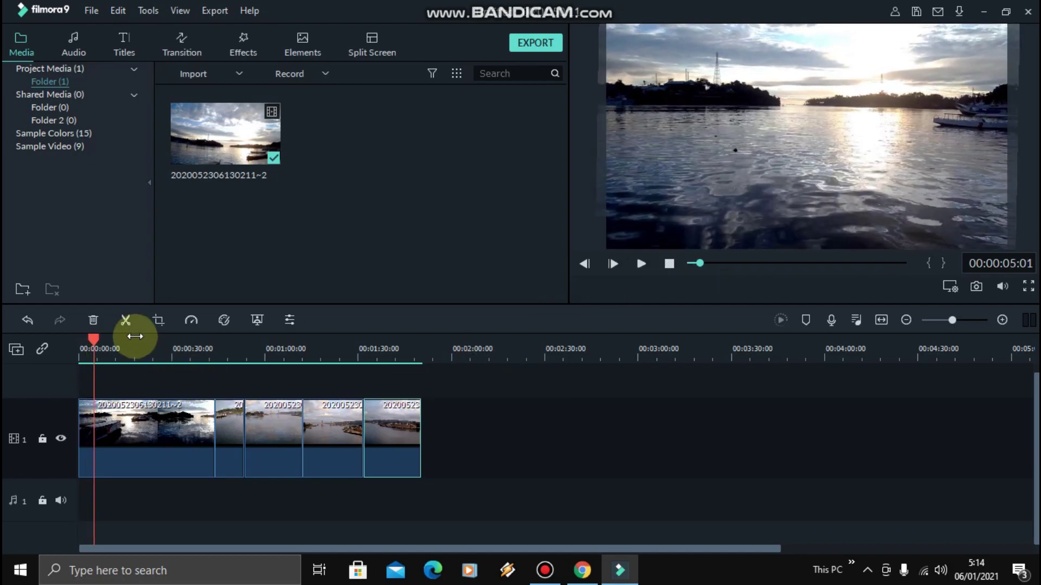
click(126, 424)
click(124, 320)
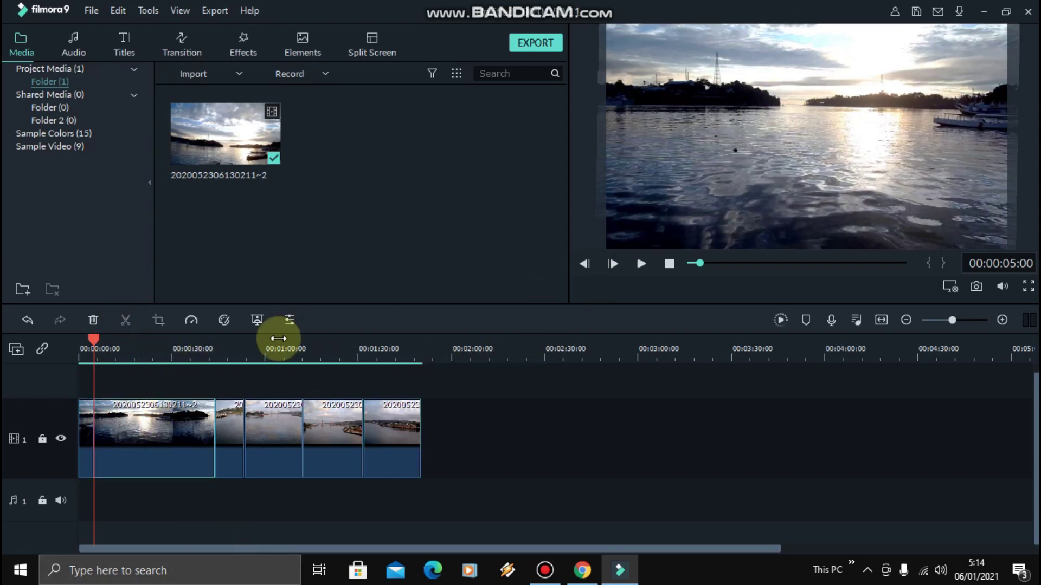
drag(96, 349, 195, 340)
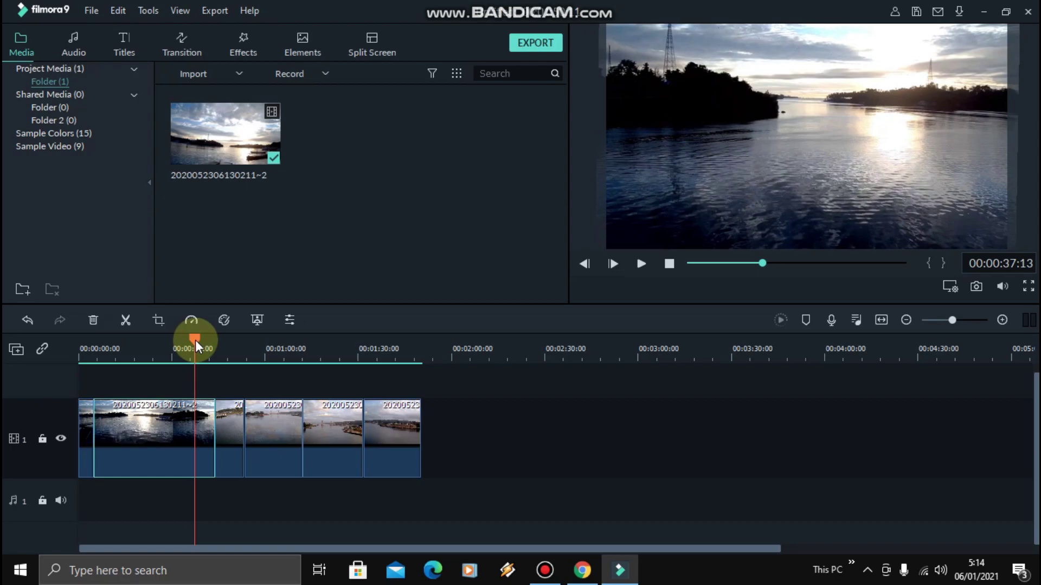
click(126, 320)
- Speed up the section between 00:00:05:00 and 00:00:37:13 to 4x
click(115, 452)
click(187, 405)
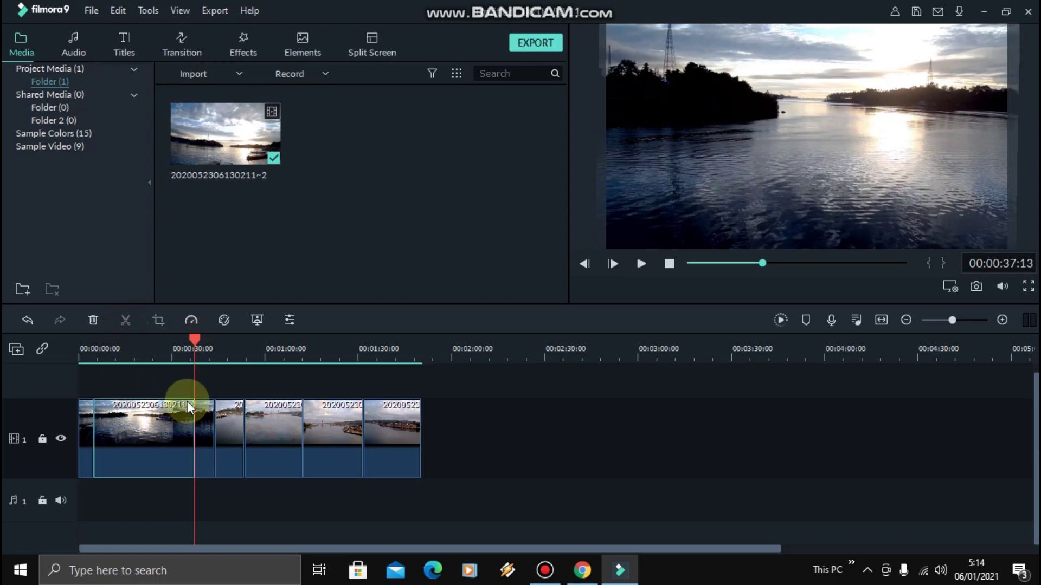
click(192, 319)
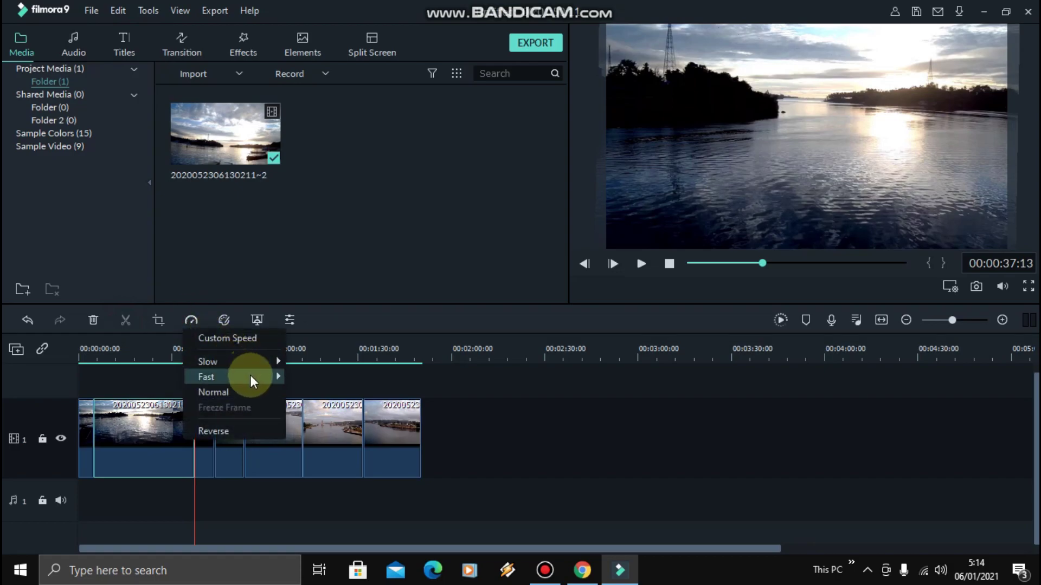
mouse_move(249, 375)
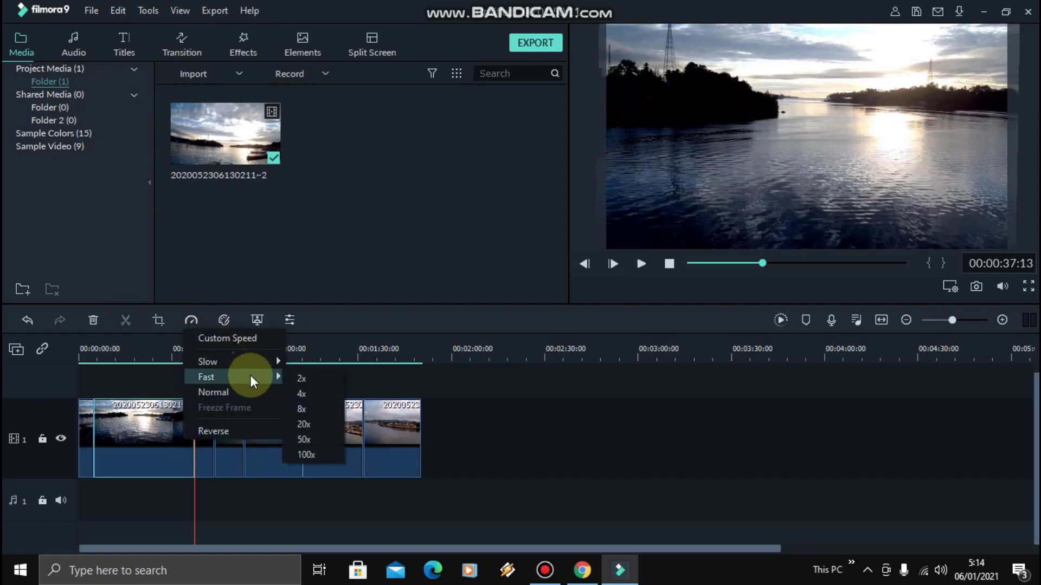
click(320, 394)
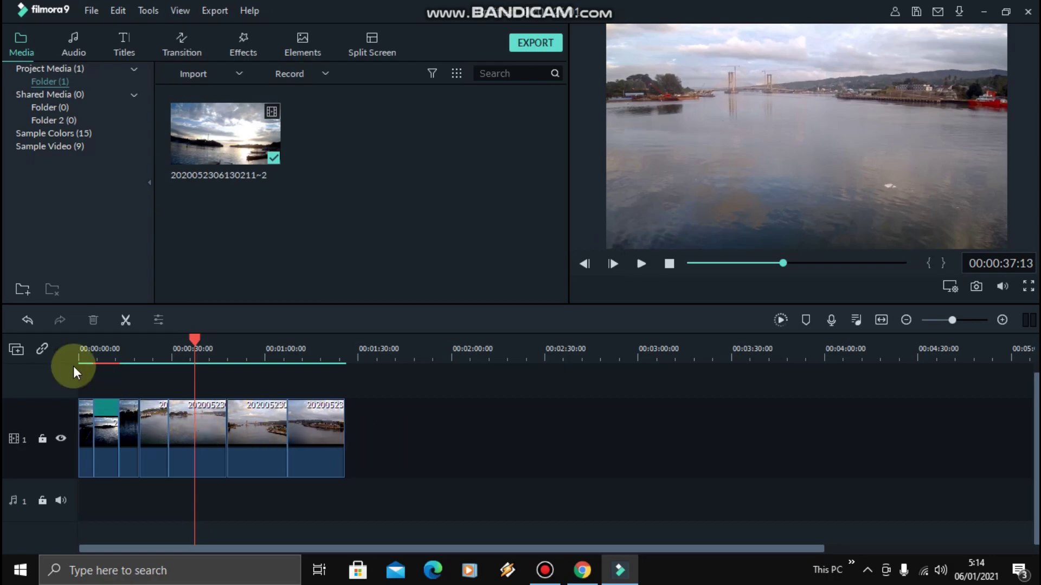
- Play the timeline from 00:00:02:05 to review the sped-up section, and check the following clips up to 00:01:11:03
click(102, 346)
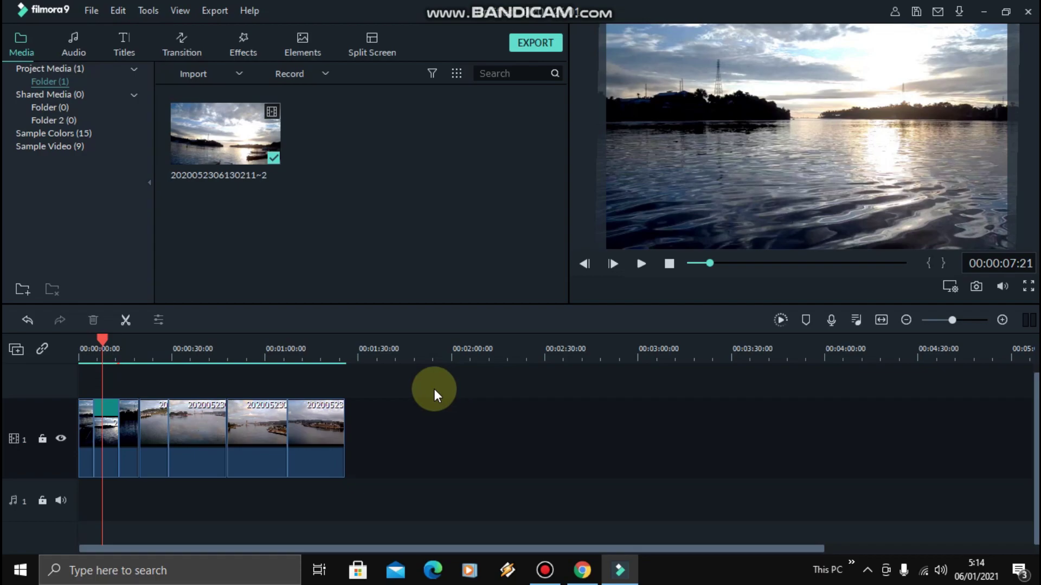
click(85, 349)
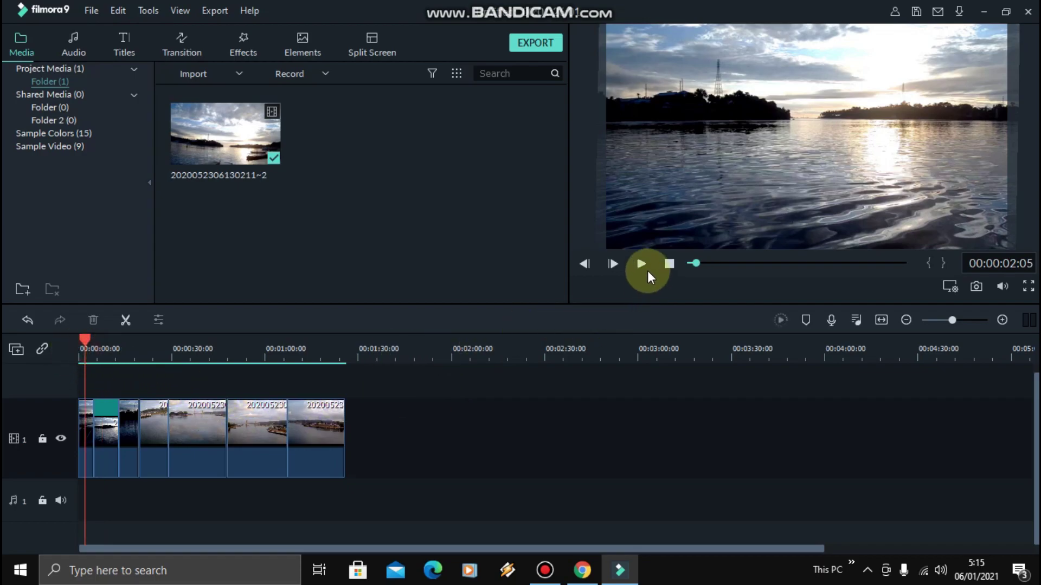
click(643, 265)
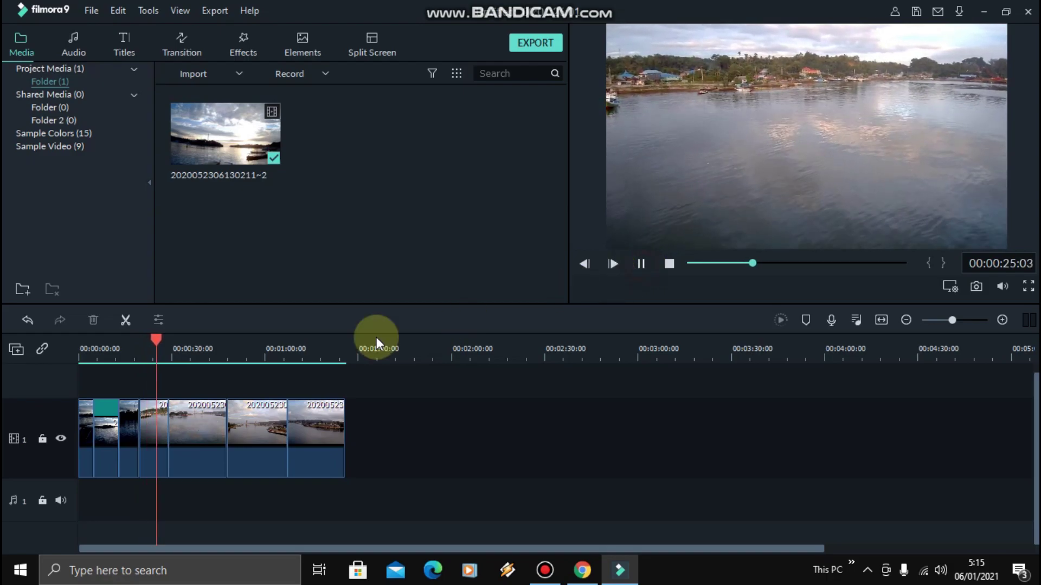
click(194, 349)
click(250, 349)
click(298, 350)
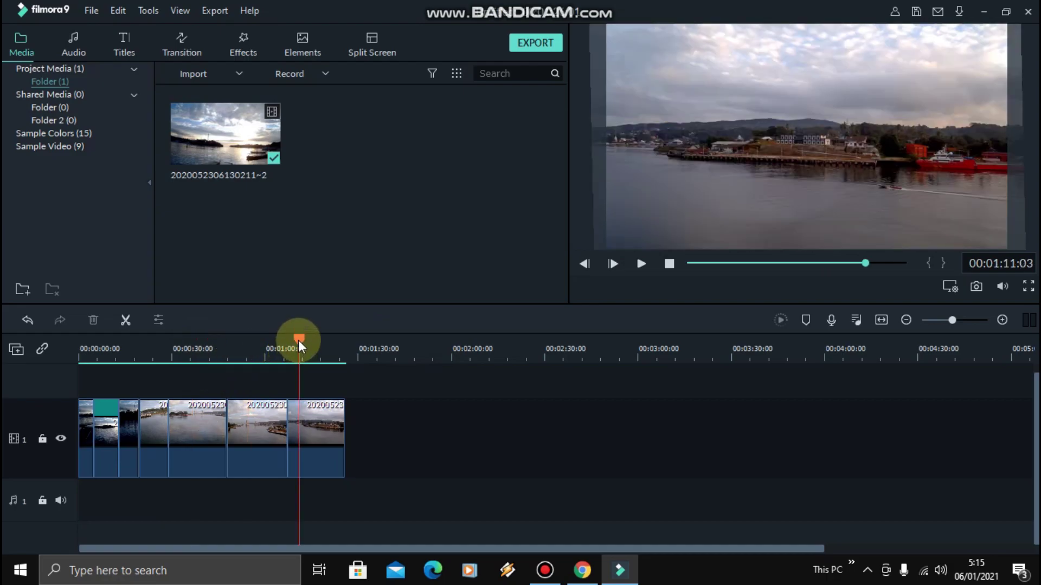
- Find where the fast camera turn starts in the second-to-last clip and split that clip at 00:00:49:07
drag(298, 339, 233, 343)
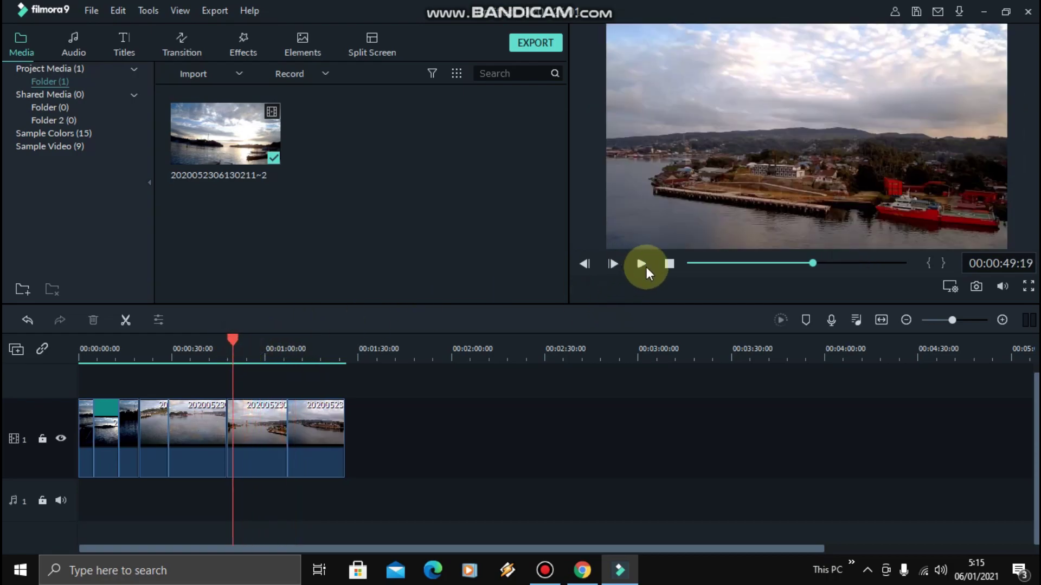
click(644, 265)
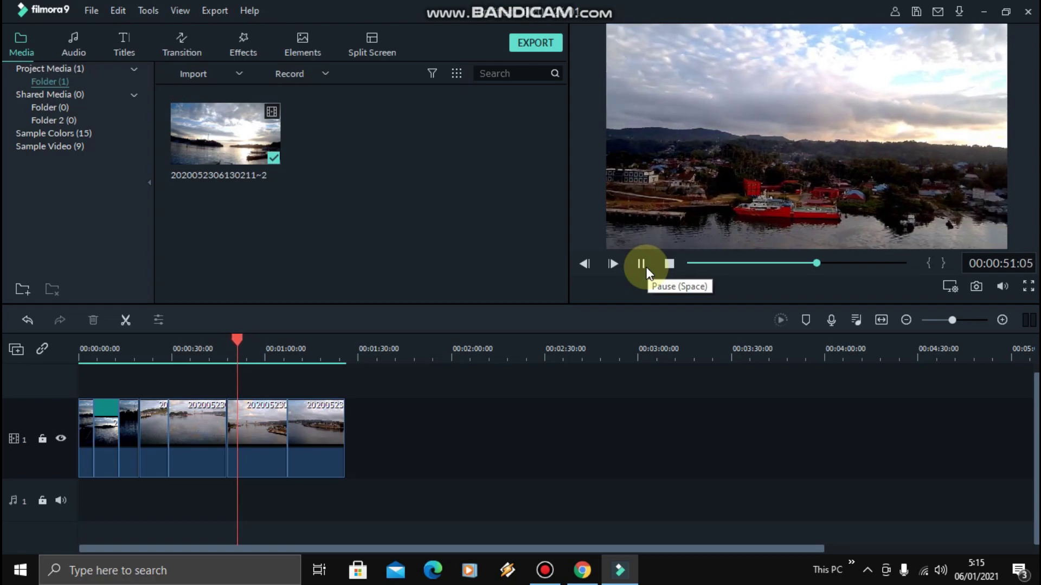
click(645, 266)
drag(237, 342, 232, 341)
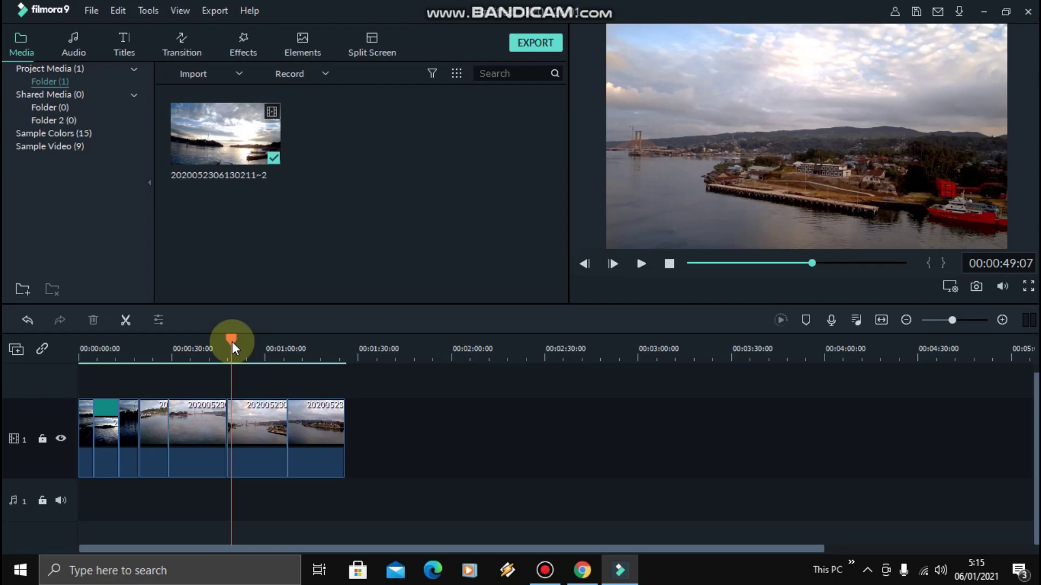
click(256, 449)
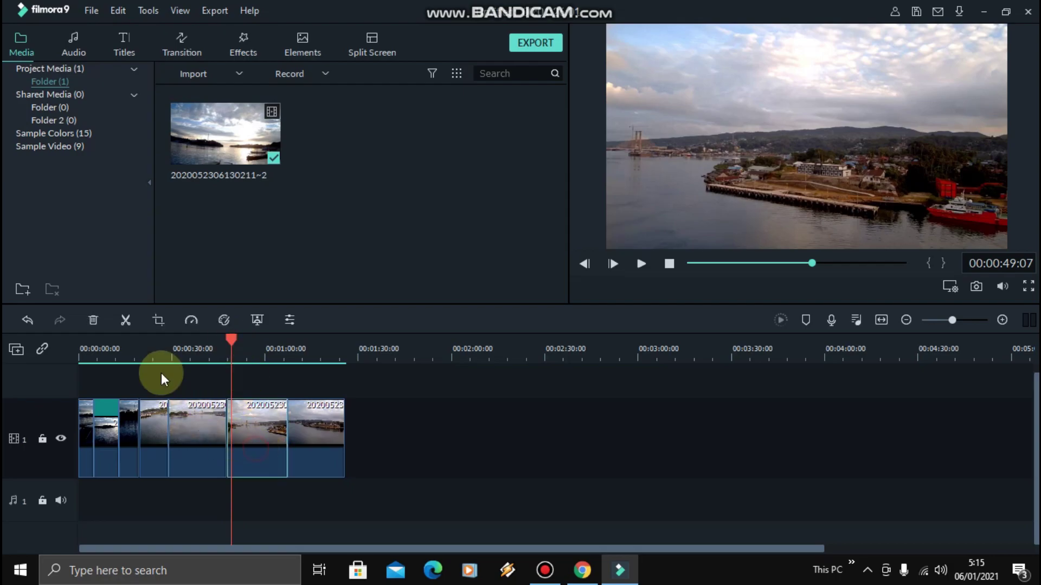
click(128, 320)
- Play the part after the new cut and split the second-to-last clip at 00:00:54:18
click(244, 350)
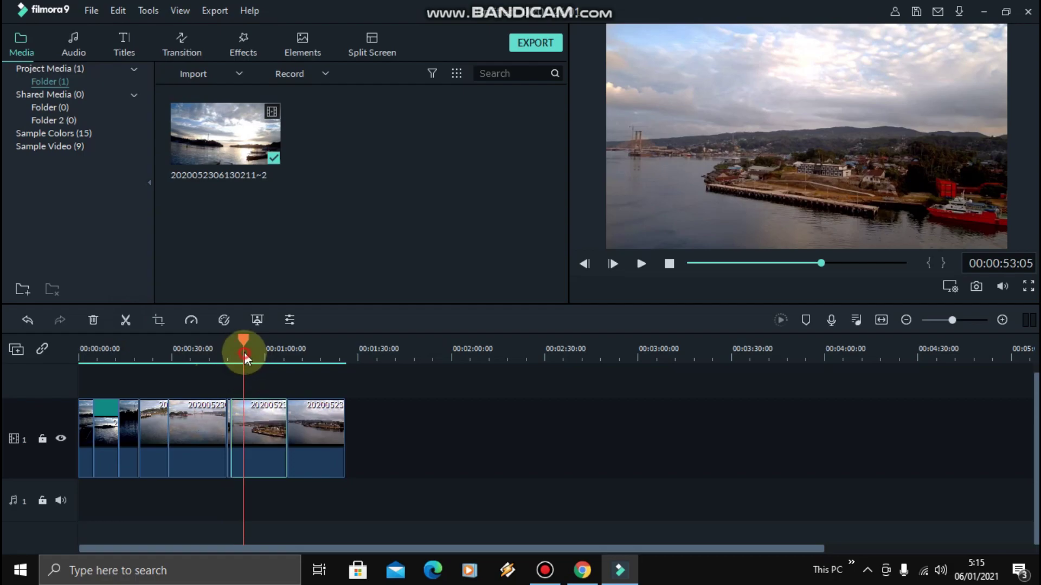
drag(245, 336, 229, 336)
click(640, 263)
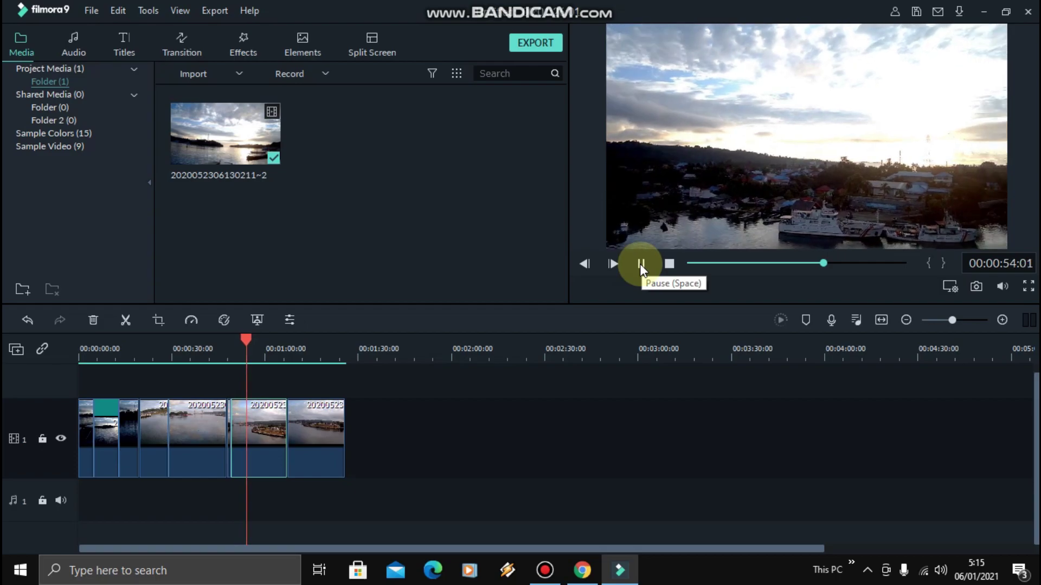
click(640, 264)
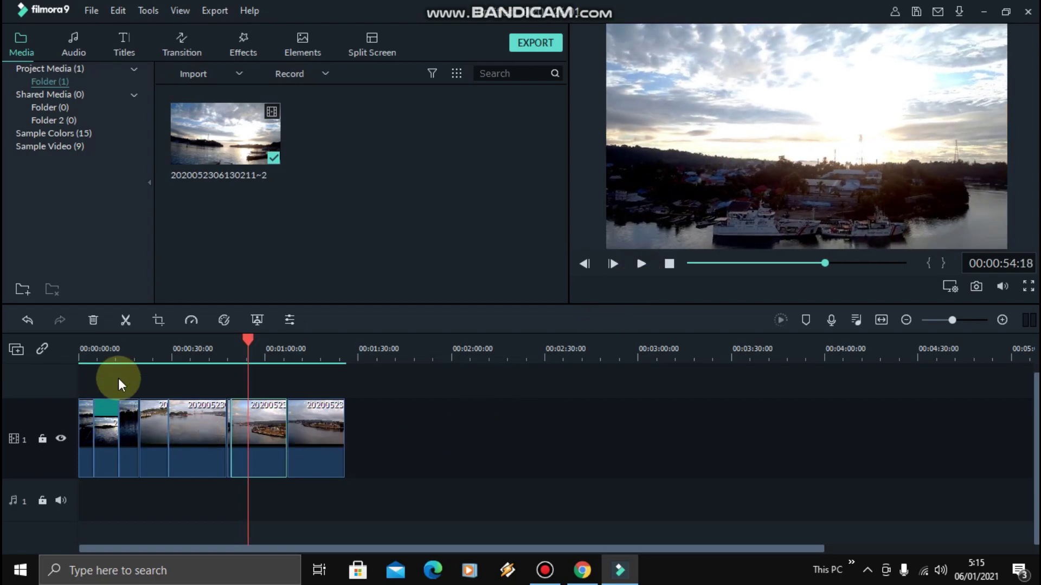
click(124, 319)
- Split the rest of the second-to-last clip at 00:00:55:23 and 00:01:05:12
drag(248, 337, 252, 339)
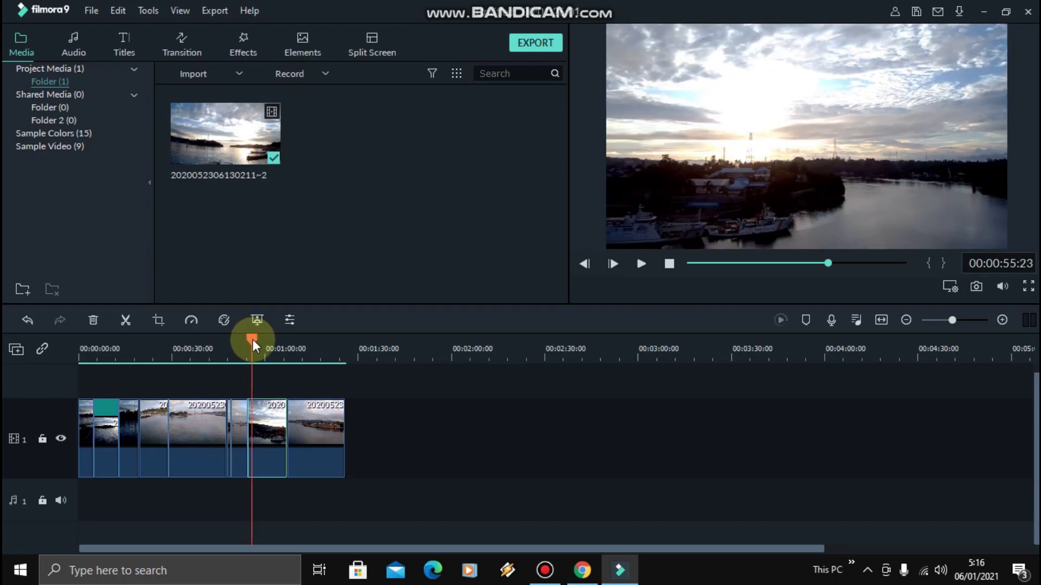
click(128, 318)
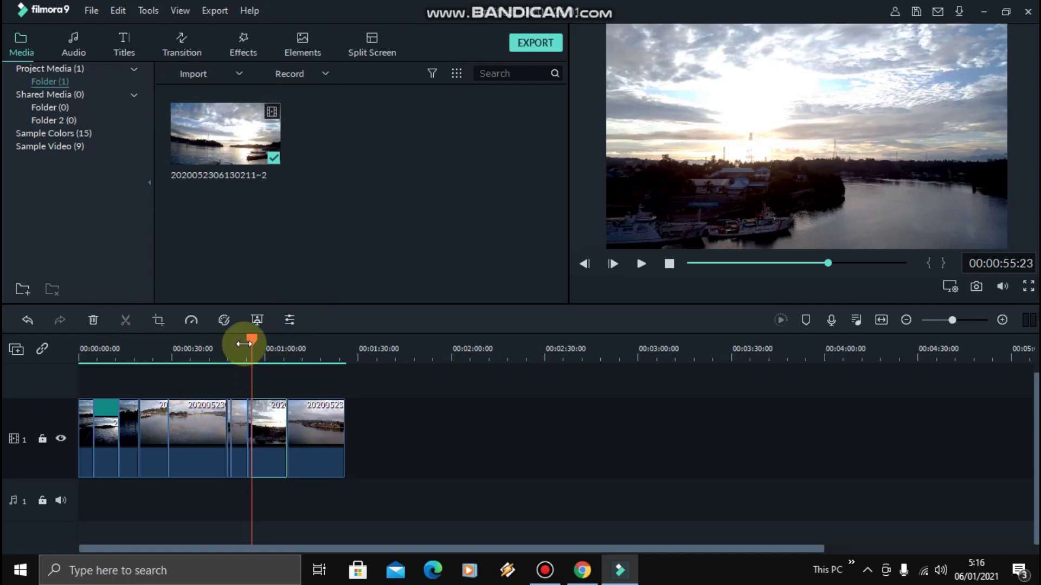
drag(253, 339, 282, 347)
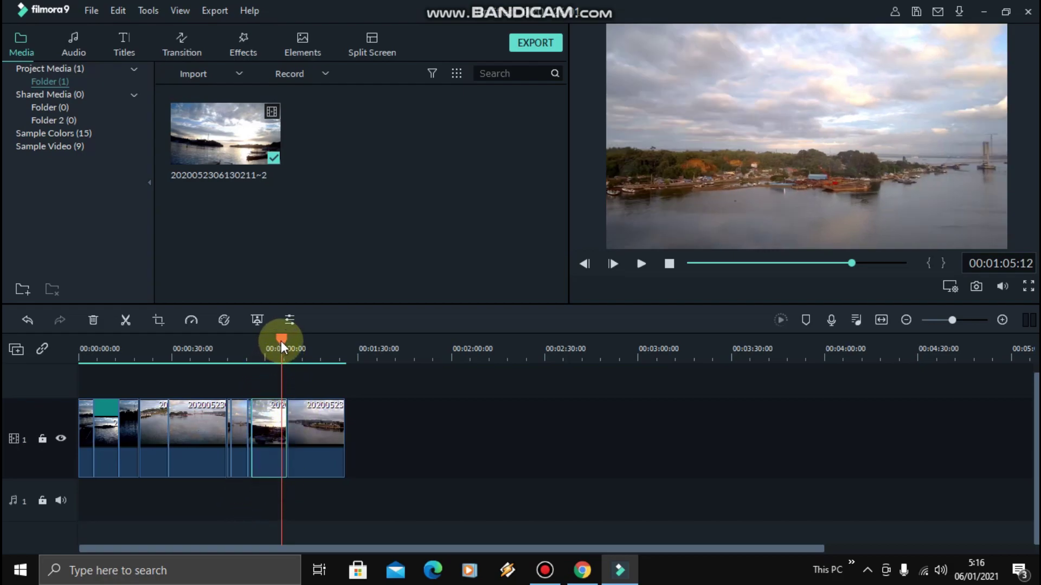
click(128, 320)
click(472, 473)
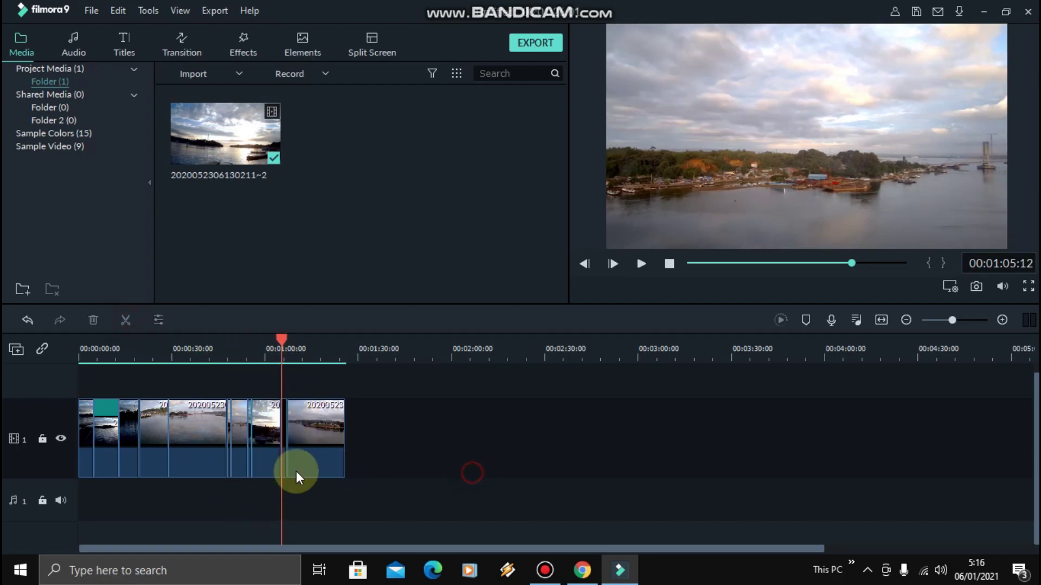
- Speed up the short section between the 00:00:49:07 and 00:00:54:18 cuts to 4x
click(236, 432)
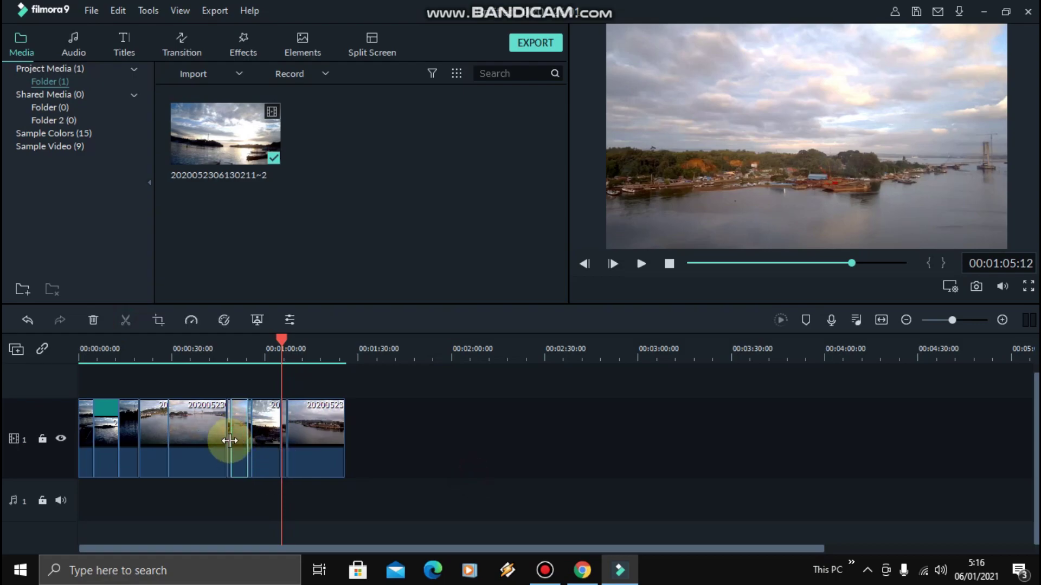
click(193, 320)
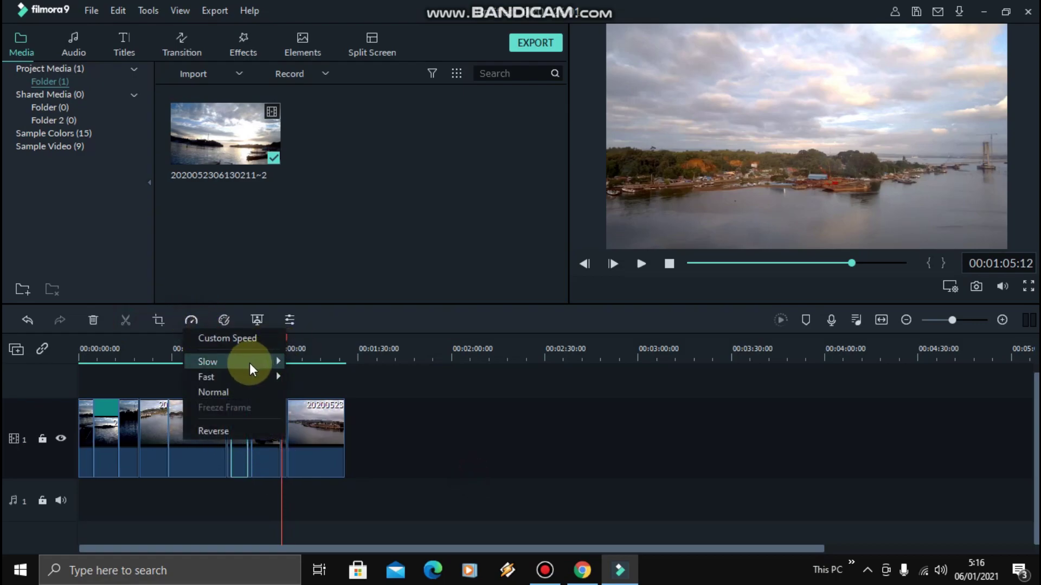
mouse_move(242, 380)
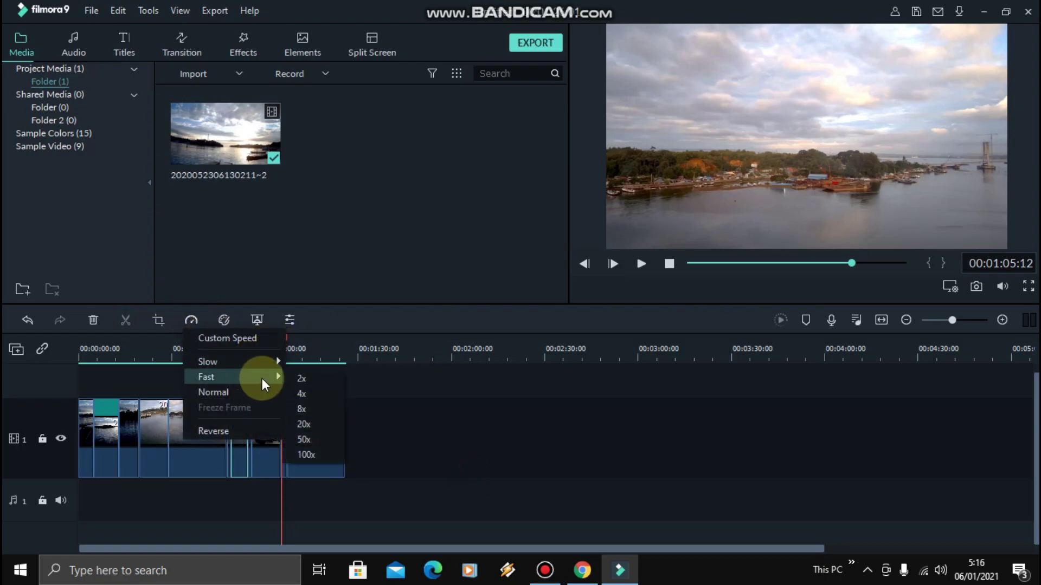
click(296, 395)
- Set the speed of the longer section cut from 00:00:55:23 to 00:01:05:12 to 4x
click(257, 436)
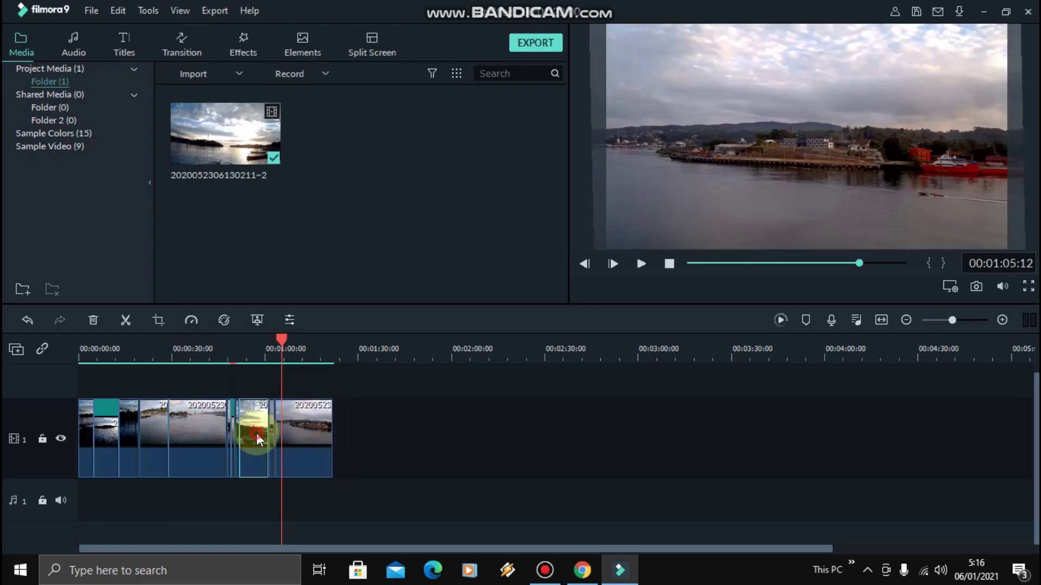
click(190, 320)
mouse_move(230, 370)
click(314, 388)
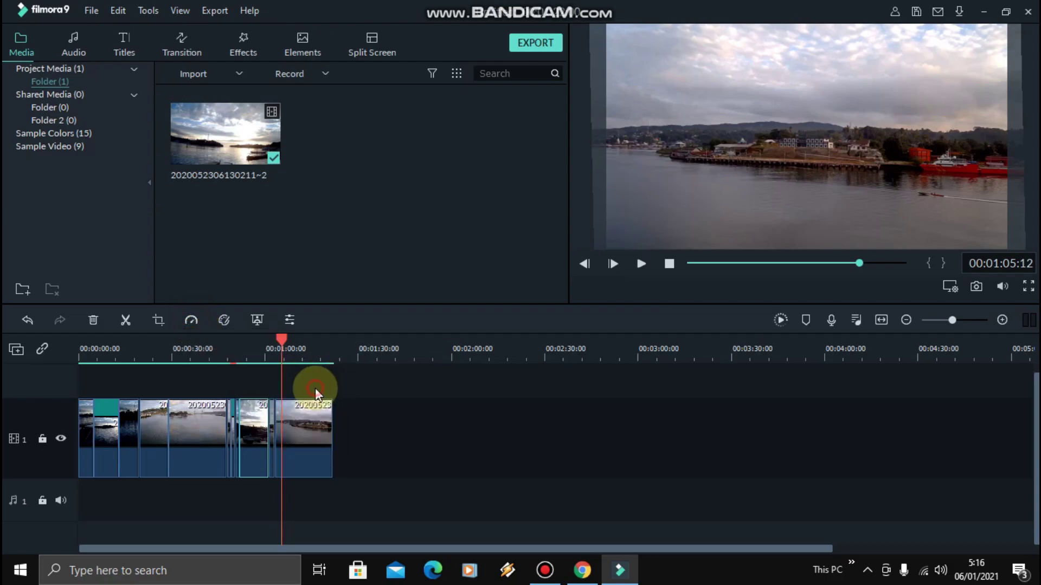
click(454, 434)
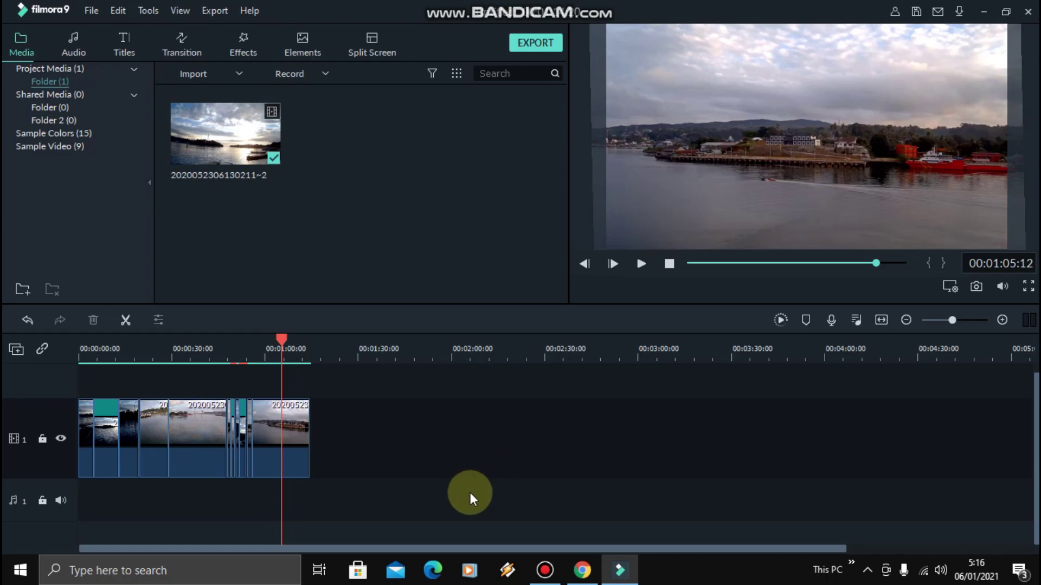
click(545, 570)
click(545, 570)
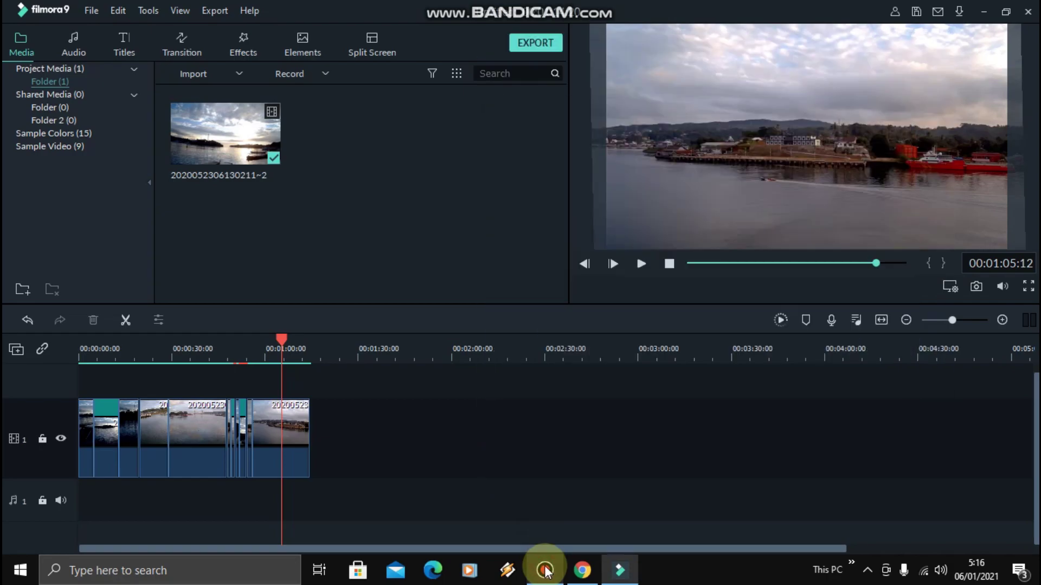
click(284, 461)
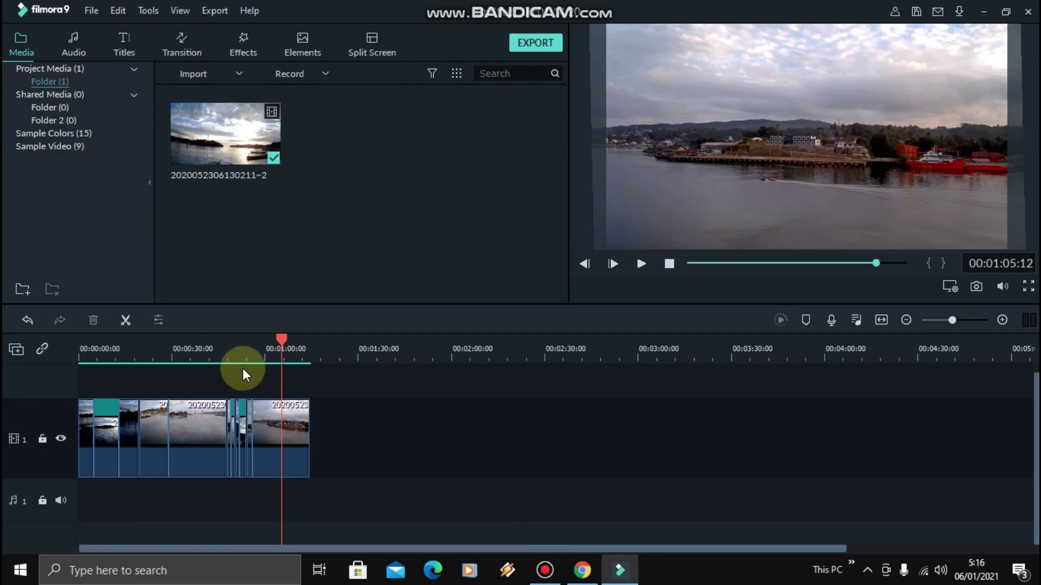
- Play back the last part of the timeline and split the last clip at 00:00:58:15
click(220, 349)
click(649, 262)
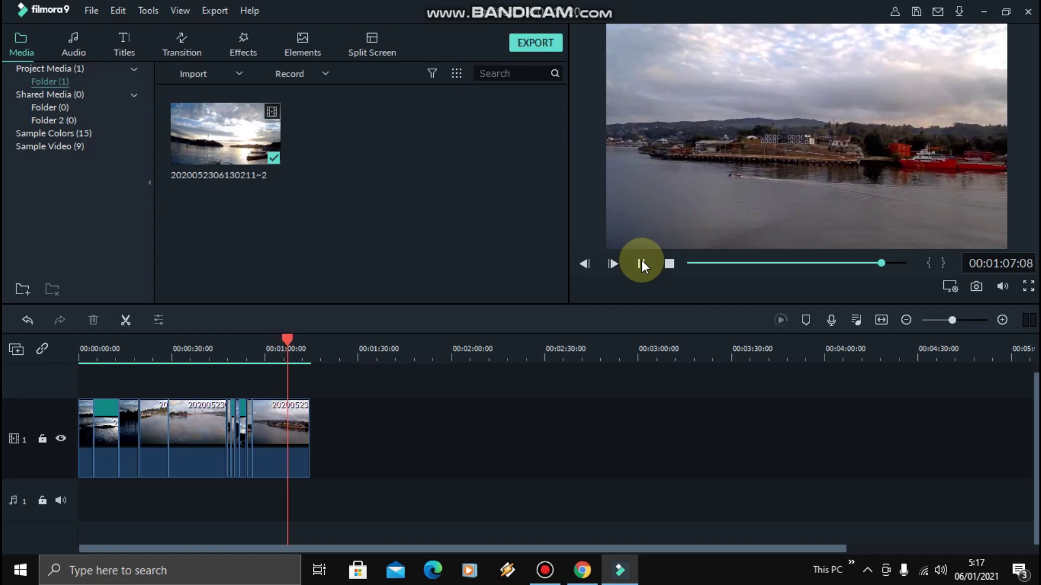
click(254, 350)
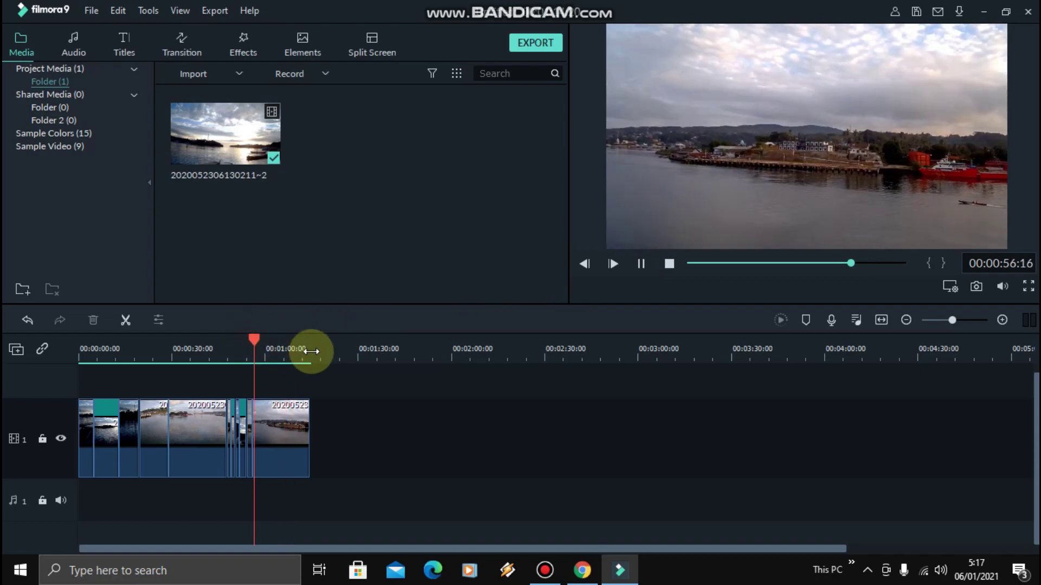
click(642, 264)
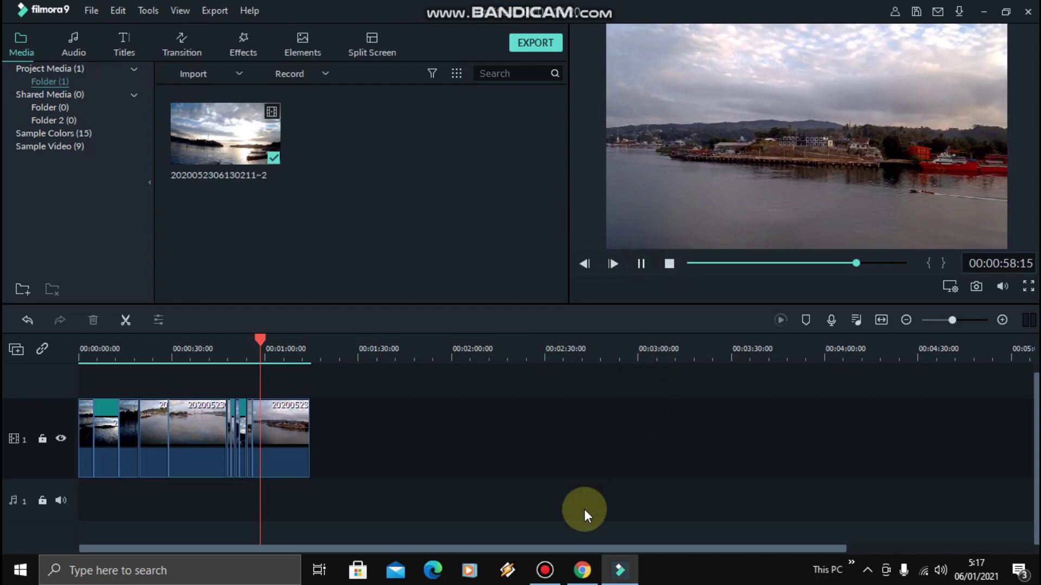
click(290, 431)
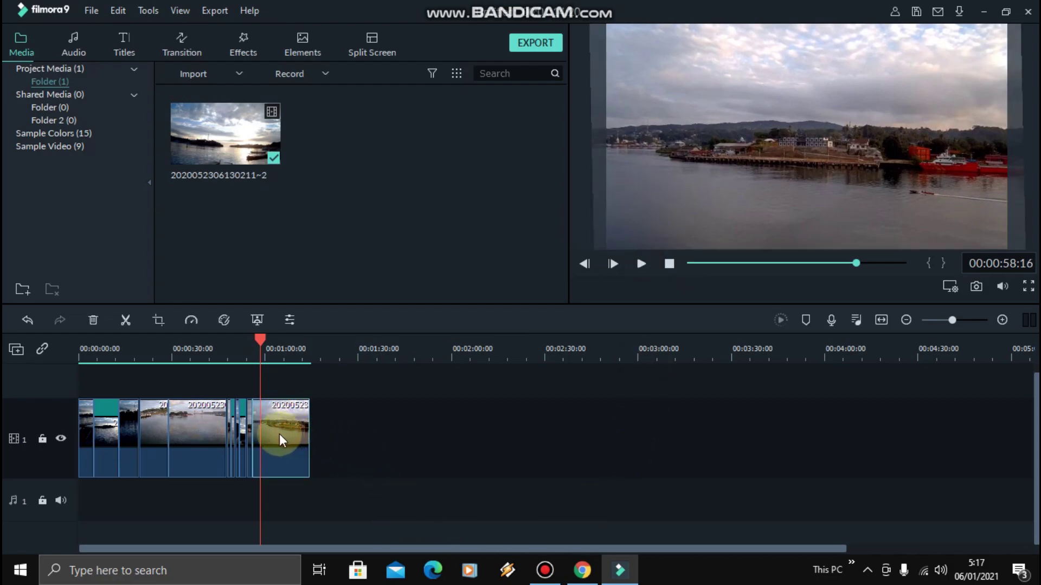
click(129, 318)
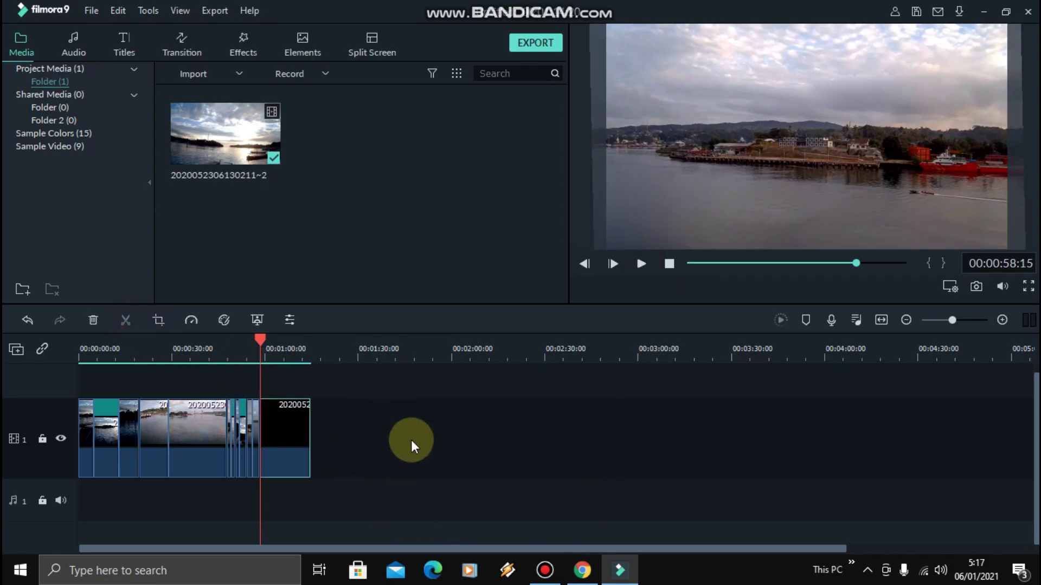
- Split the remaining last clip near its end, at 00:01:11:15
click(288, 341)
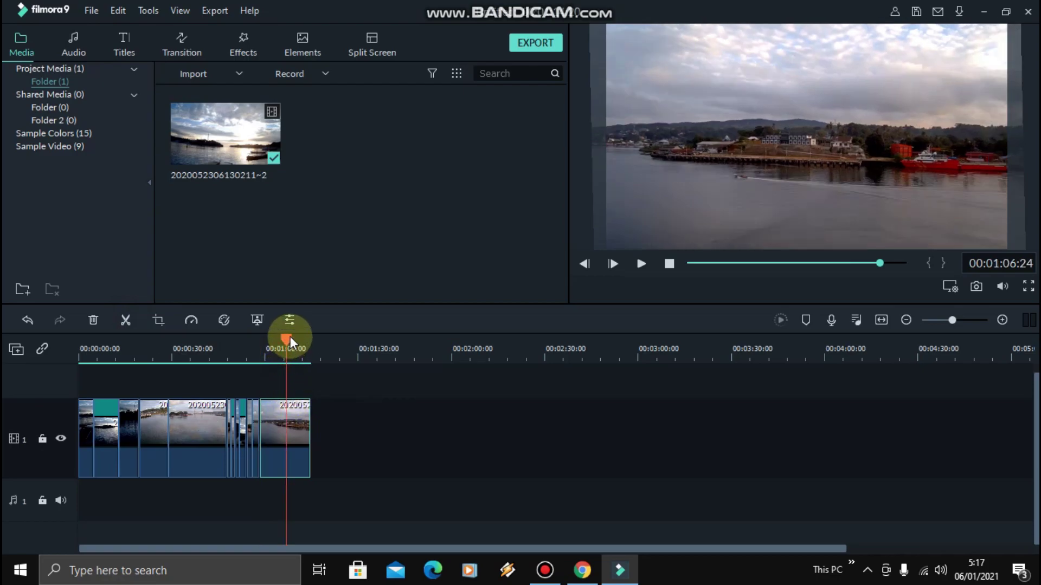
drag(284, 334, 302, 342)
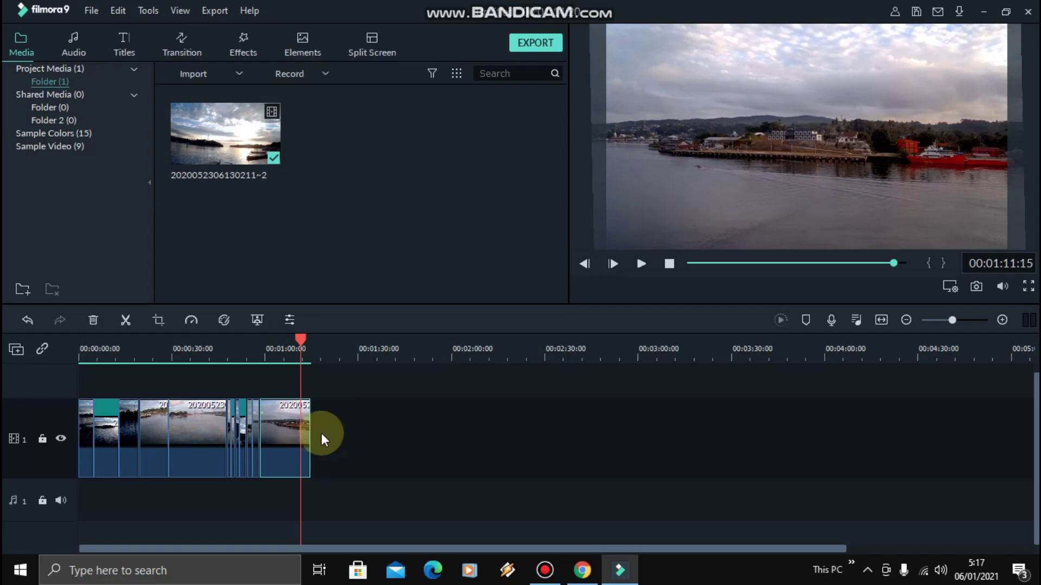
click(126, 321)
- Set the speed of the section between the 00:00:58:15 and 00:01:11:15 cuts to 4x
click(271, 433)
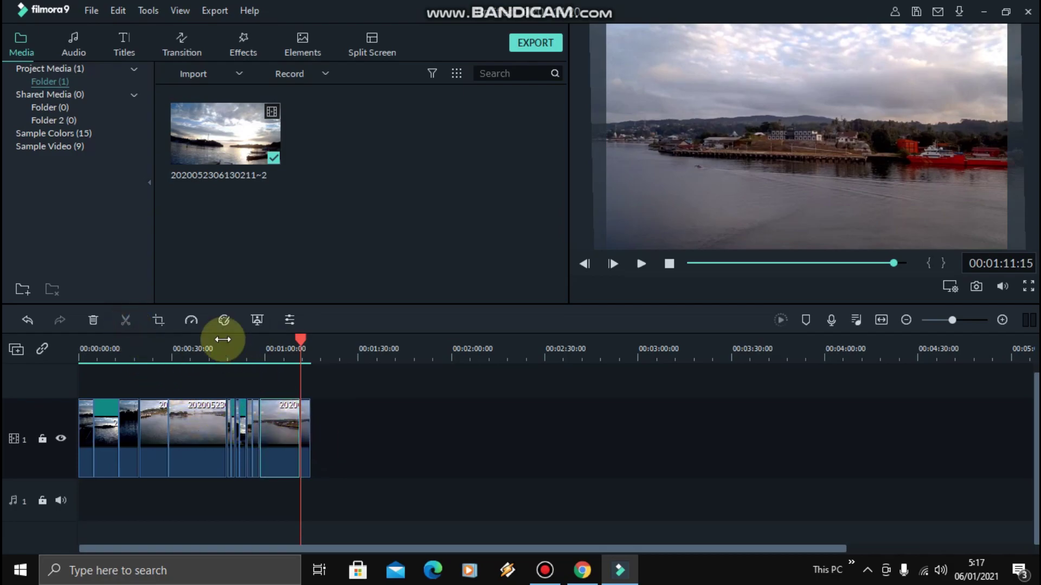
click(192, 322)
mouse_move(261, 379)
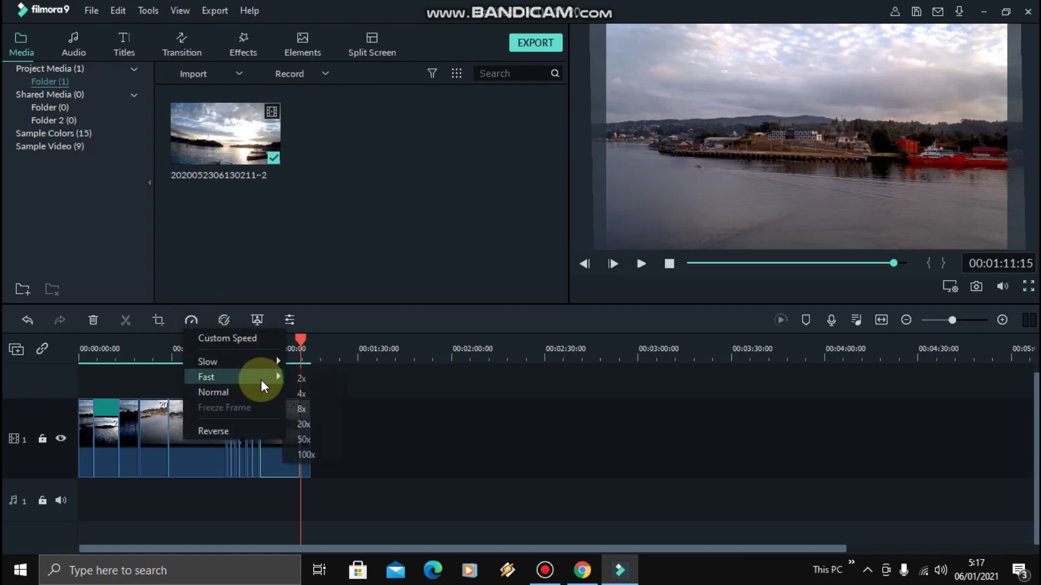
click(313, 399)
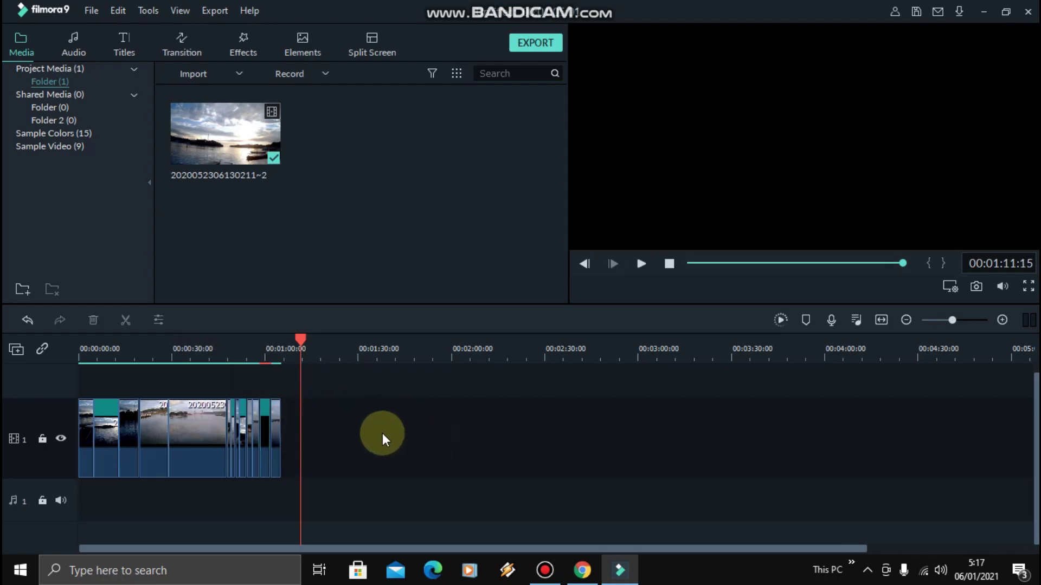
click(332, 347)
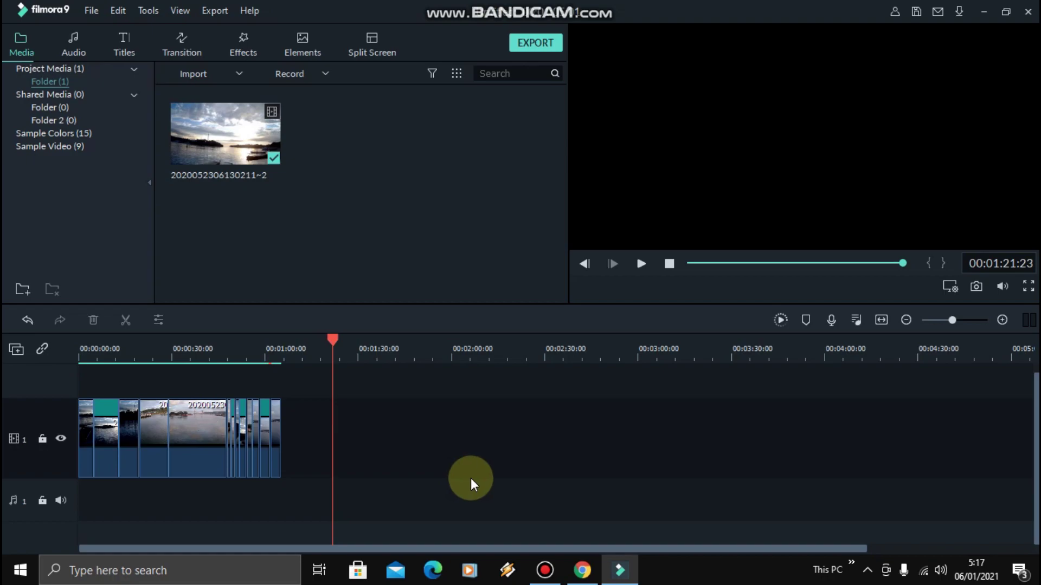
click(255, 353)
click(282, 350)
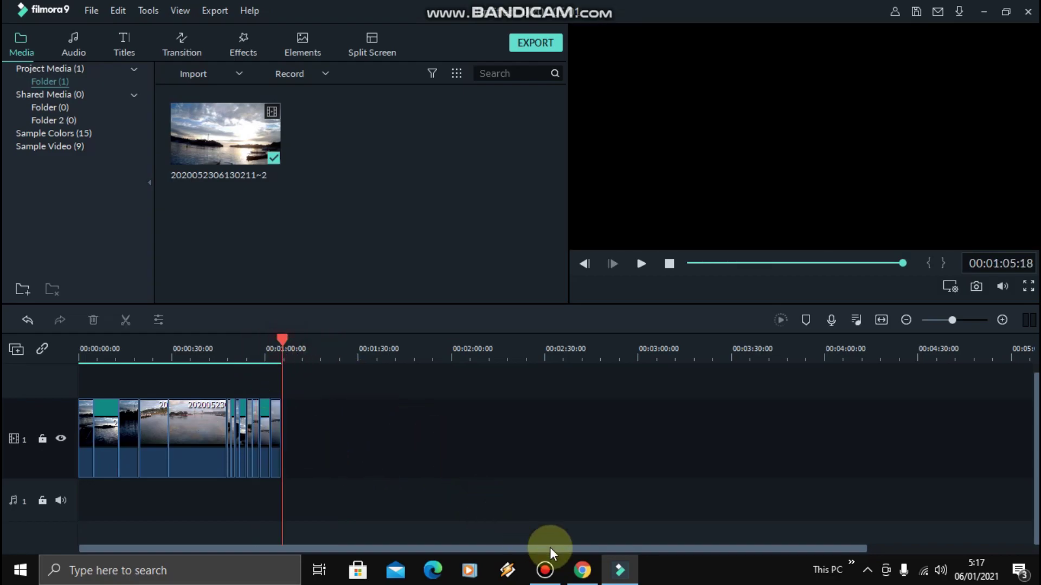
click(575, 571)
click(574, 576)
click(553, 578)
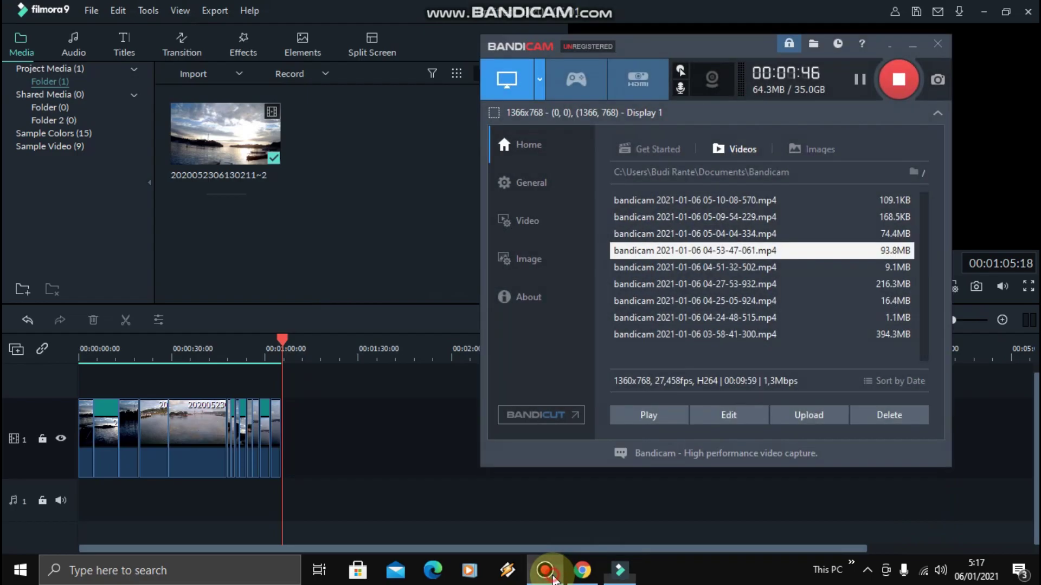
click(553, 579)
- Add the song "Unknown Brain - Perfect 10" from My Music to the audio track at the start of the timeline
click(159, 356)
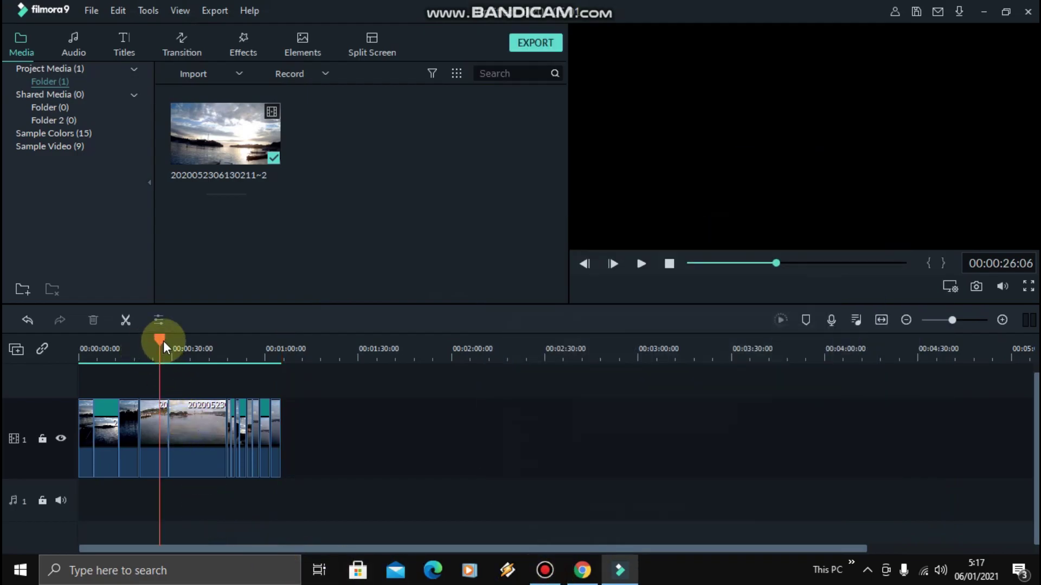
drag(160, 342, 44, 349)
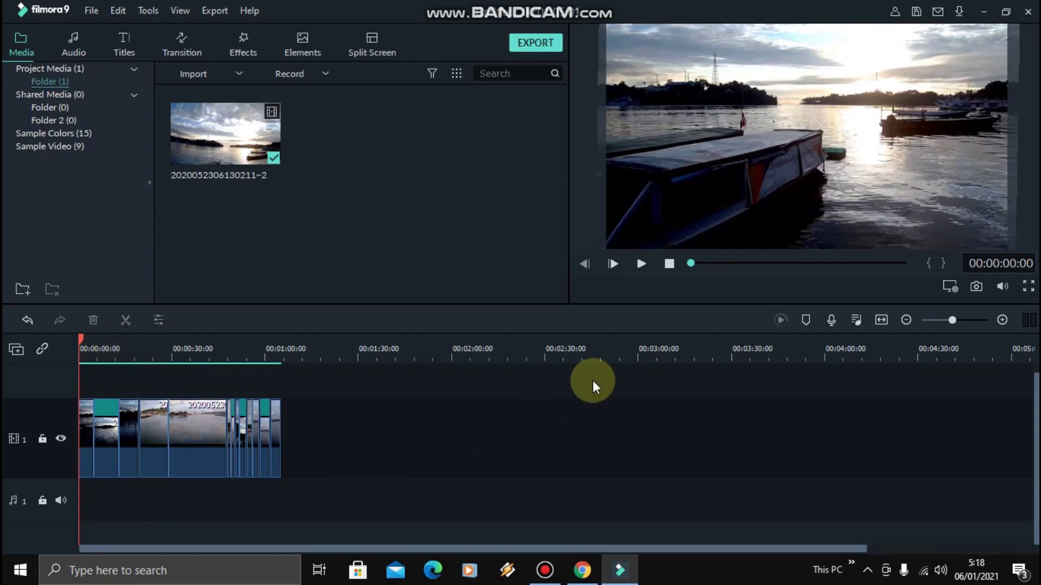
click(87, 50)
click(67, 159)
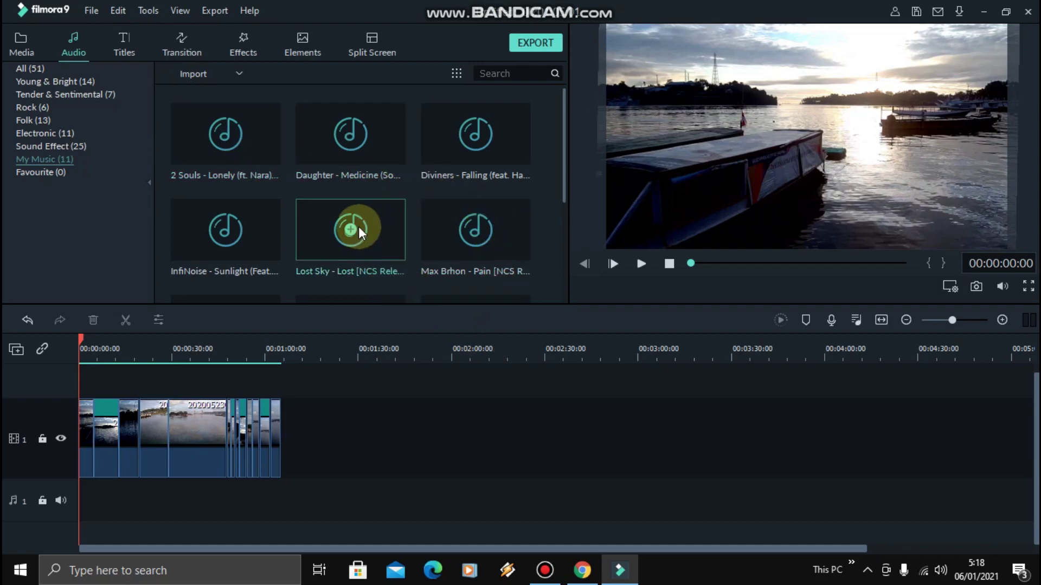
scroll(359, 230, down, 3)
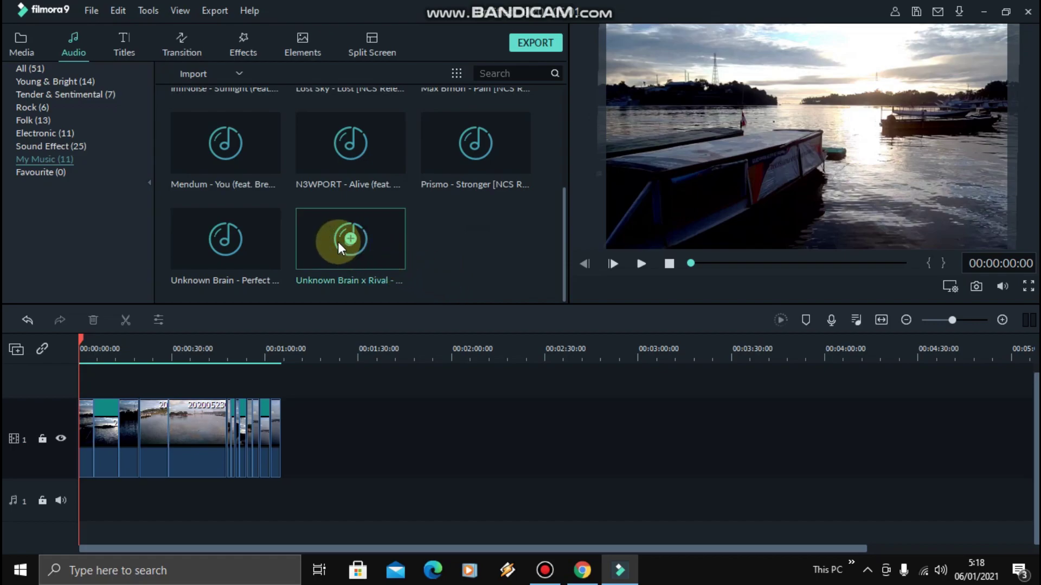
click(227, 239)
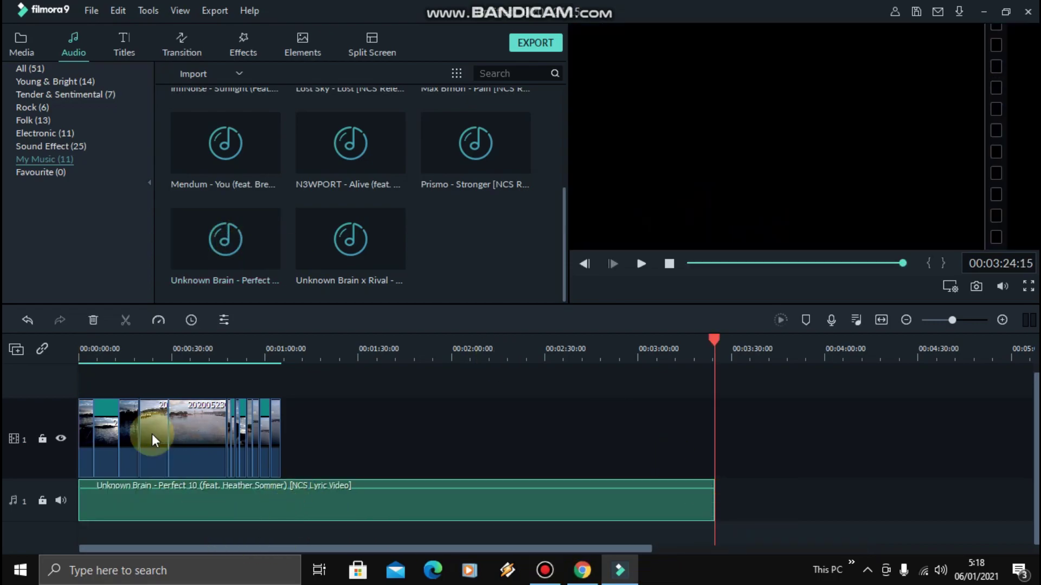
- Play the timeline with the music at several positions to find which part of the song suits the video
click(111, 351)
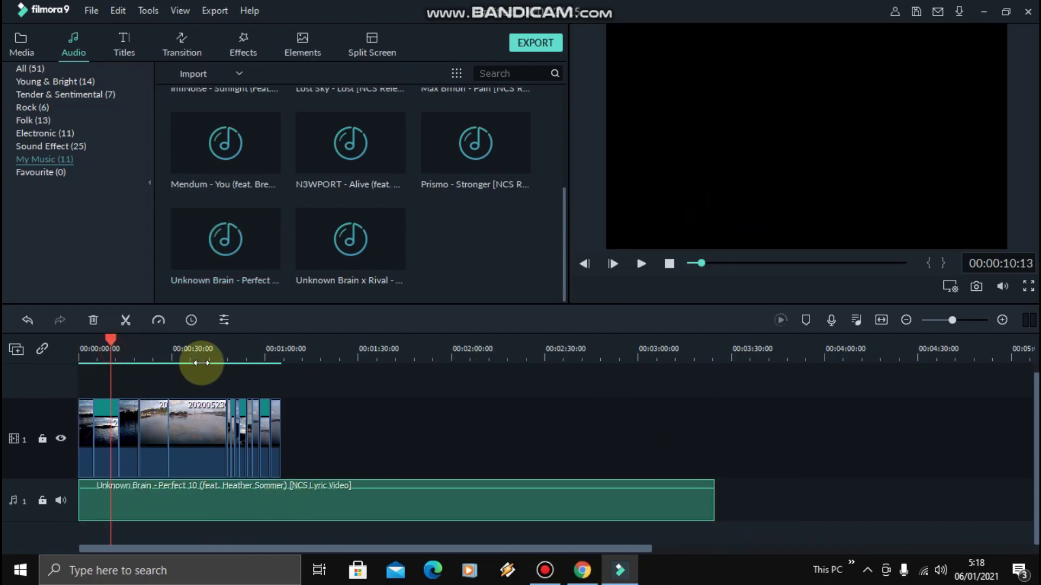
click(642, 265)
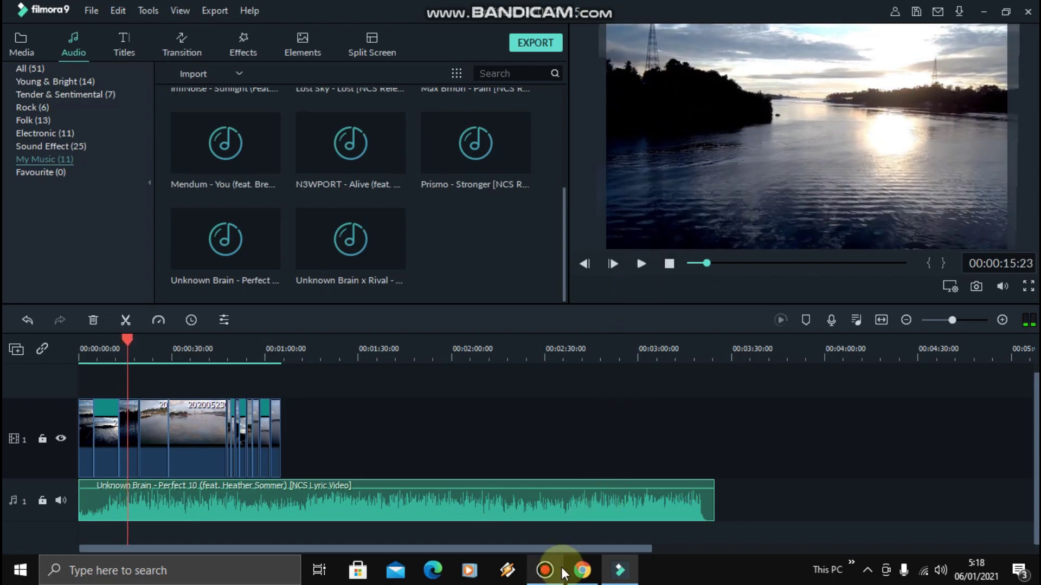
click(91, 506)
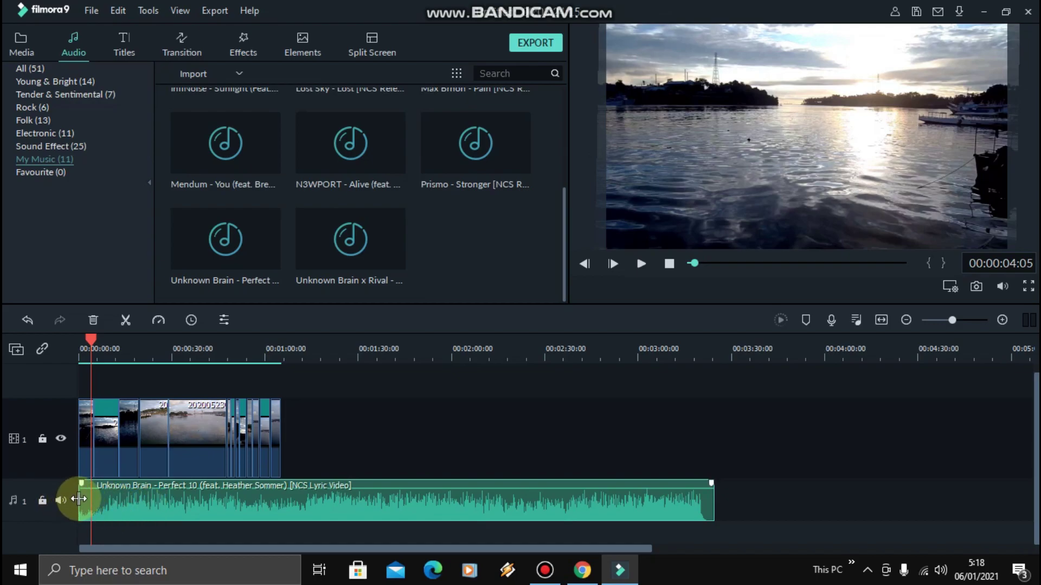
click(198, 350)
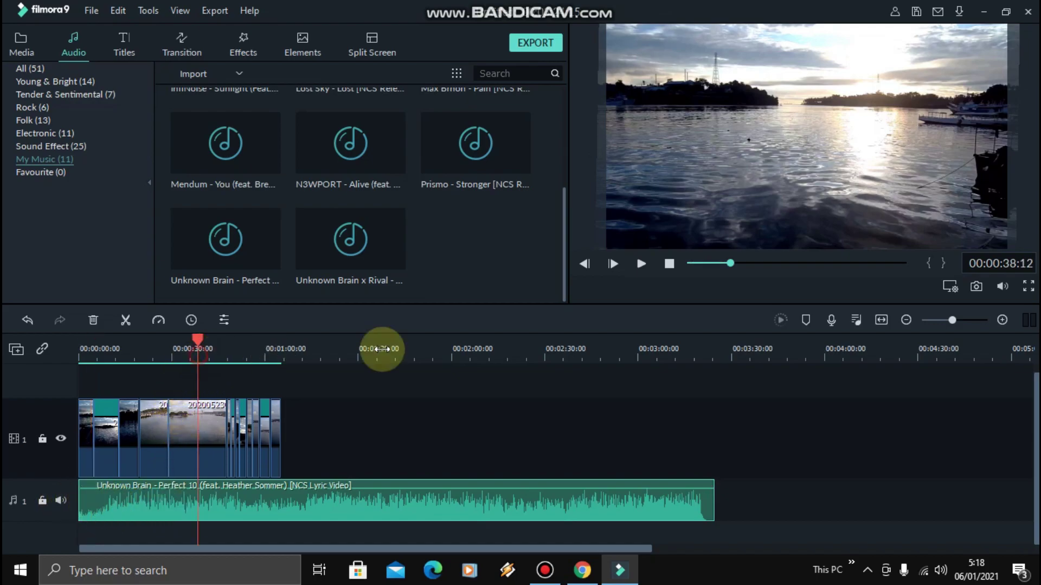
click(634, 267)
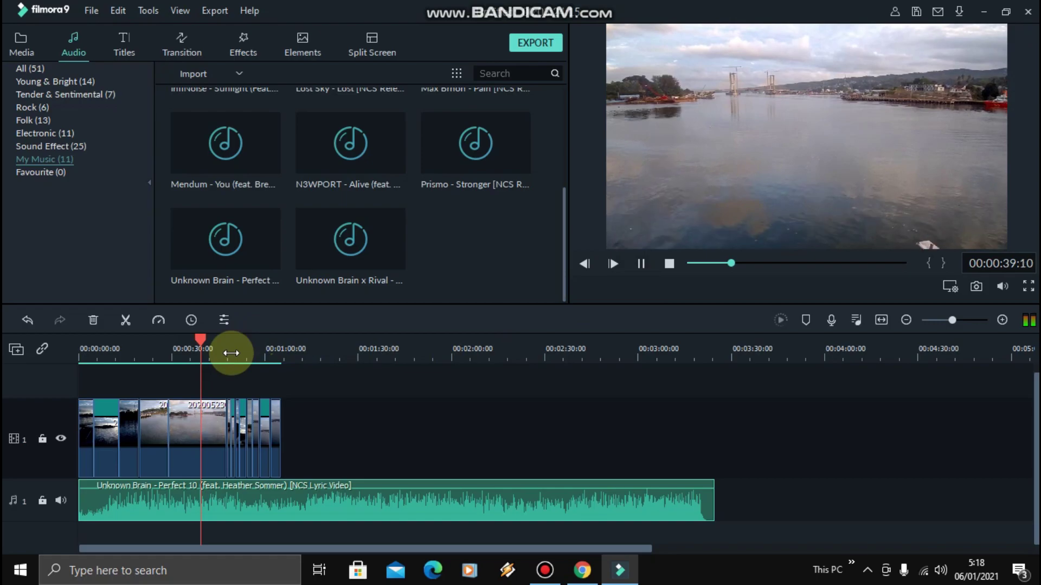
click(186, 350)
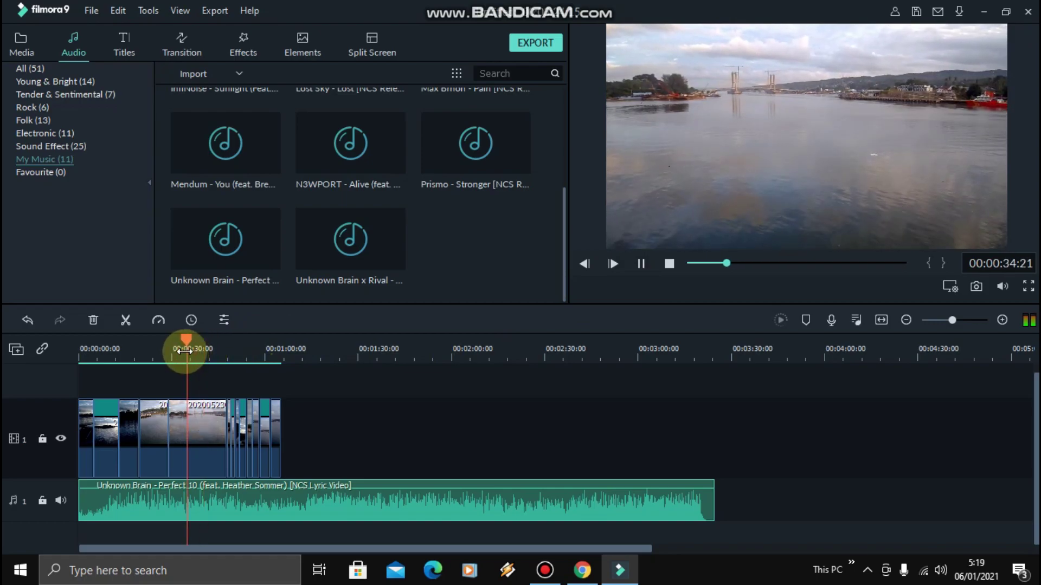
click(150, 352)
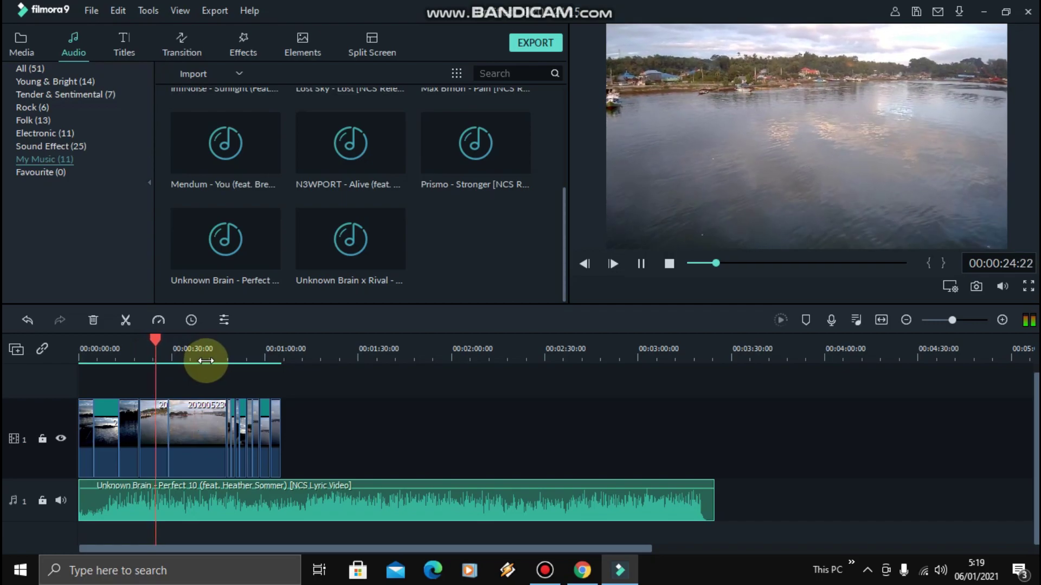
click(236, 350)
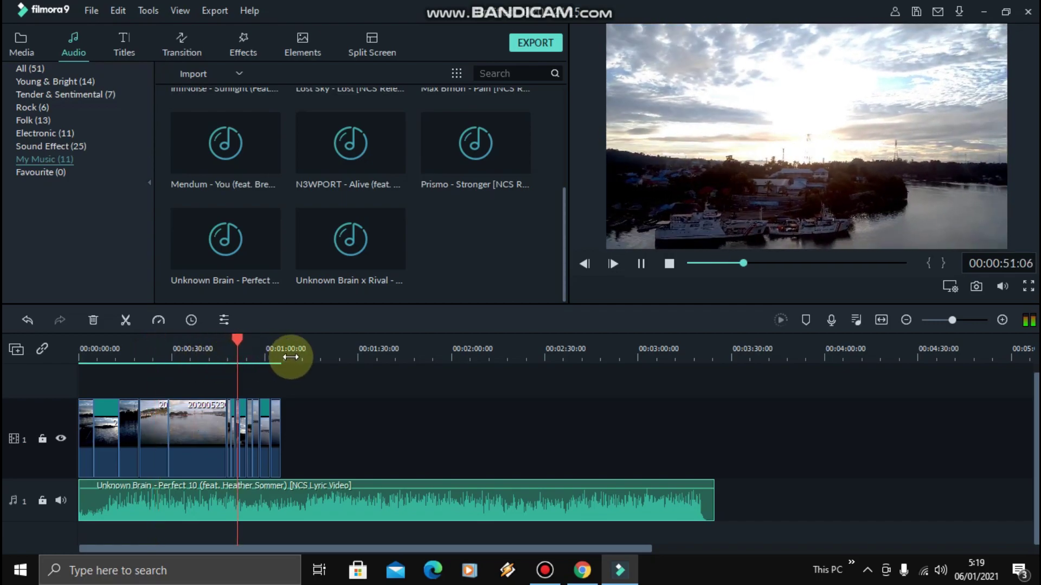
click(291, 355)
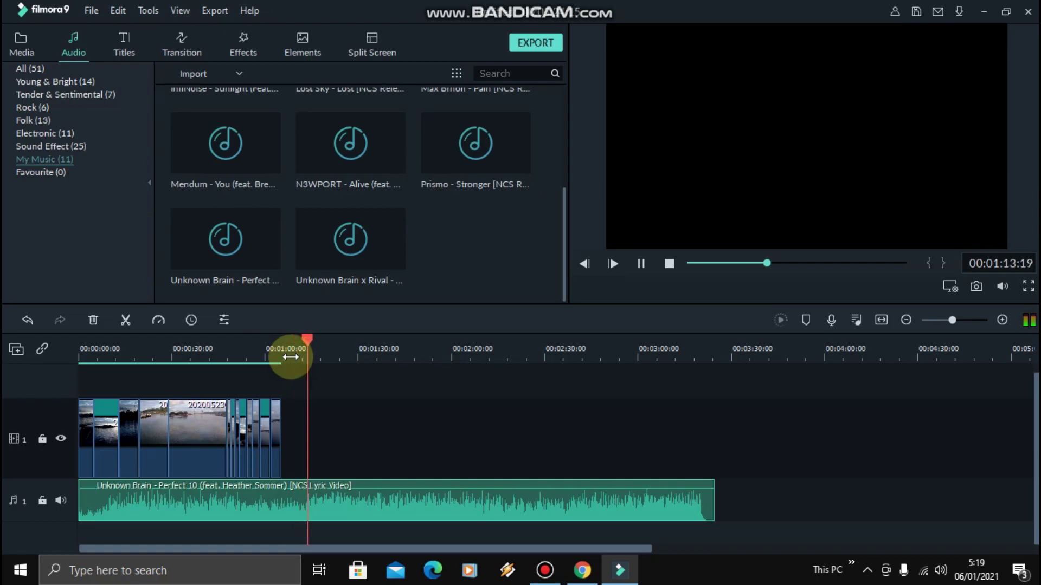
- Pause playback at 00:01:08:22 and trim the song's beginning to about that point, keeping the clip at the timeline's start
click(286, 352)
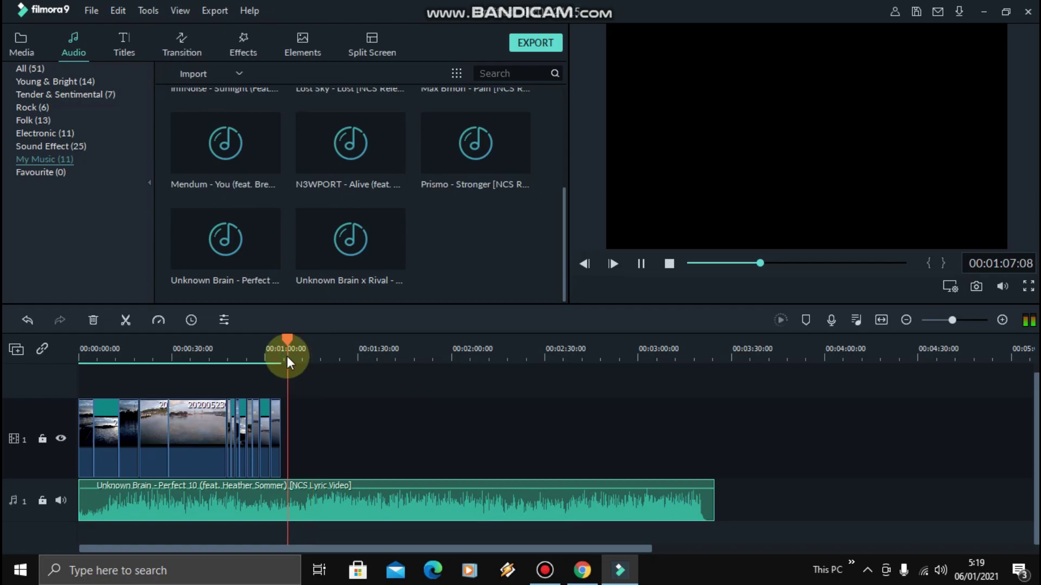
click(641, 271)
click(78, 500)
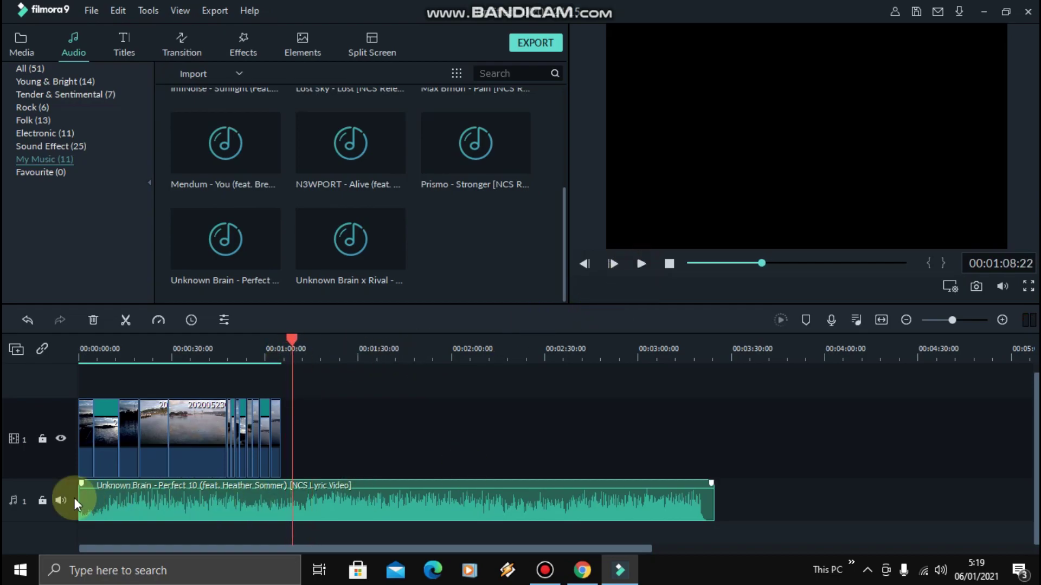
drag(78, 499, 295, 527)
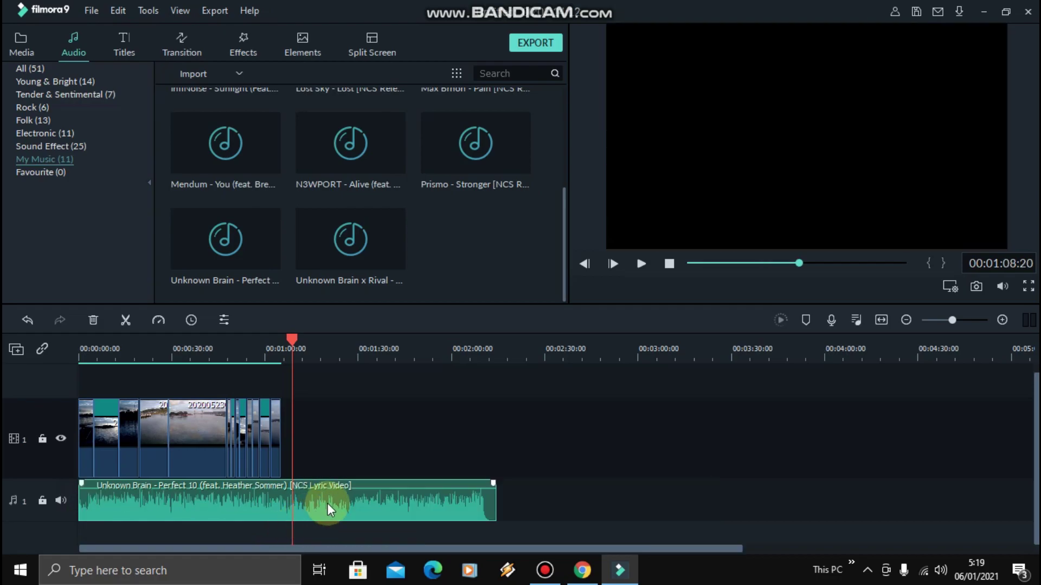
- Play the opening with the trimmed song and cut about one more second off the song's beginning
click(93, 347)
drag(93, 336, 52, 333)
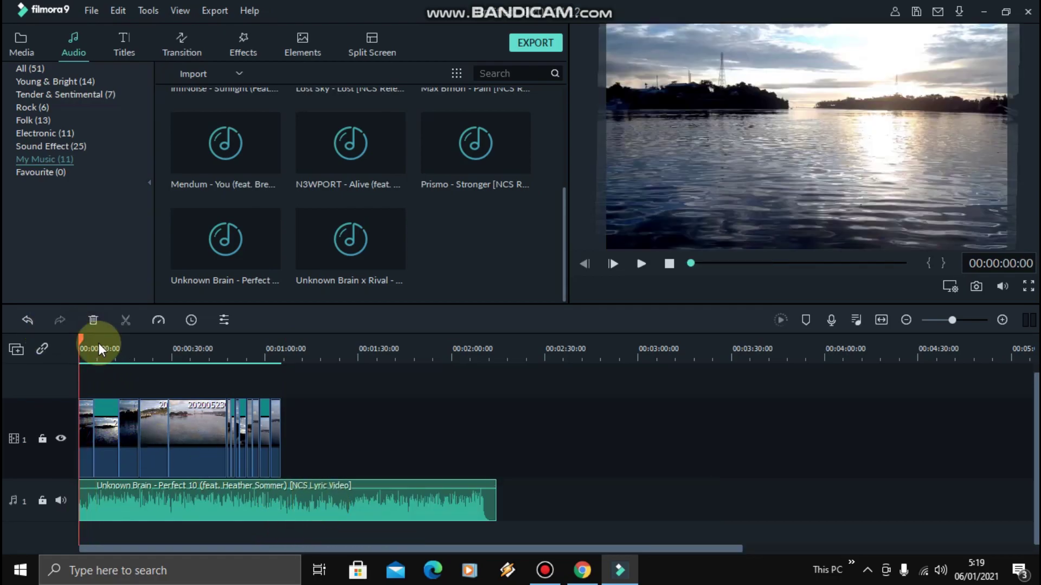
click(641, 264)
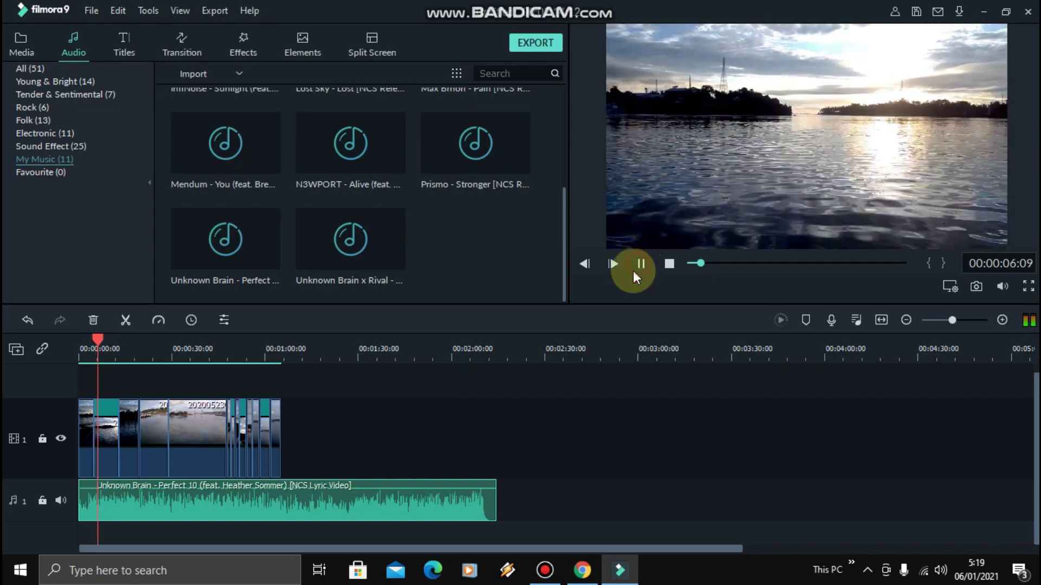
click(634, 270)
drag(79, 500, 85, 501)
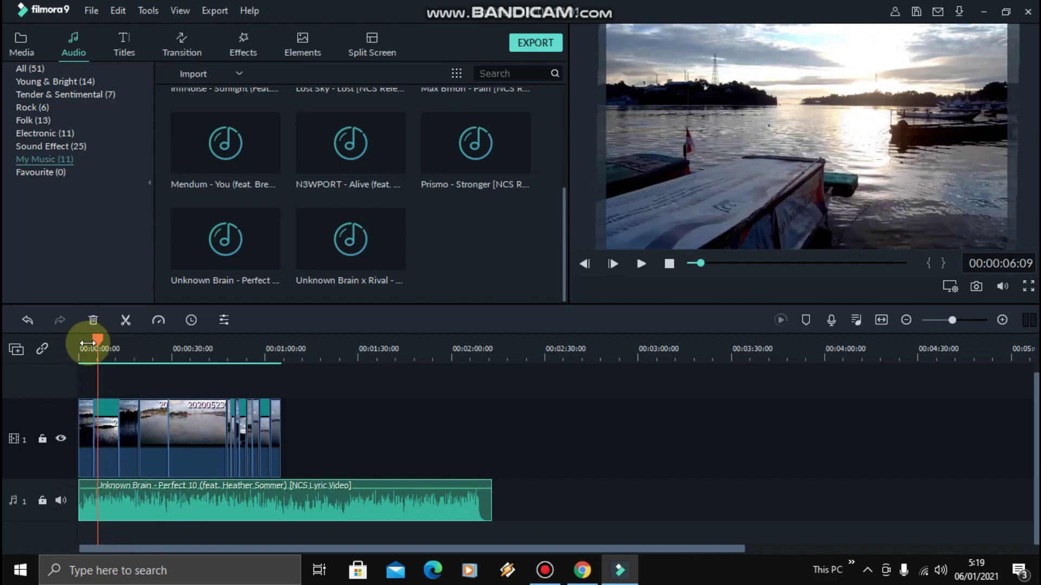
- Replay the opening with the music, split the third video clip at about 00:00:17:09 and delete its remaining part
drag(88, 339, 79, 340)
click(641, 264)
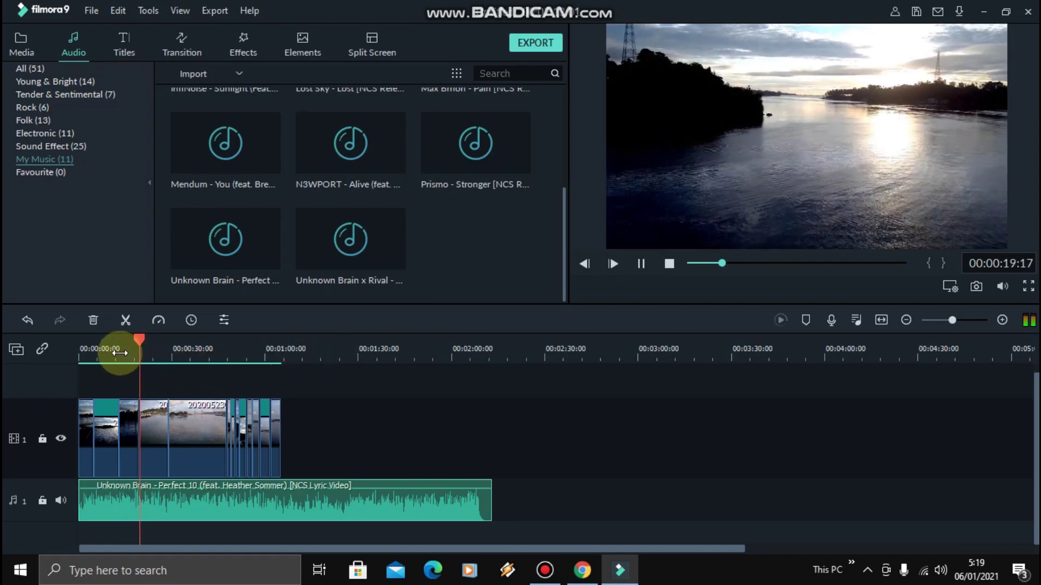
click(120, 353)
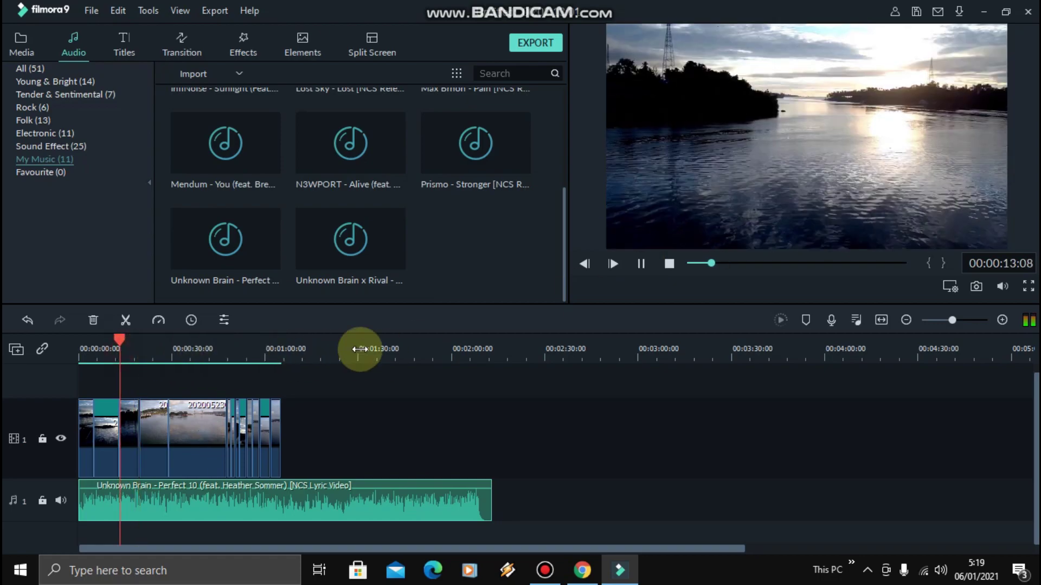
click(641, 264)
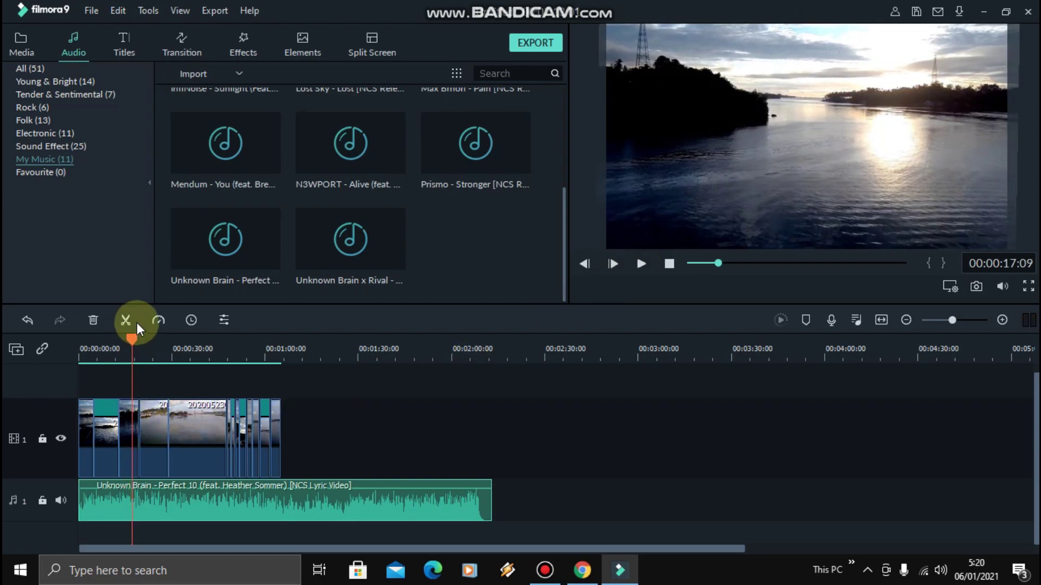
click(131, 414)
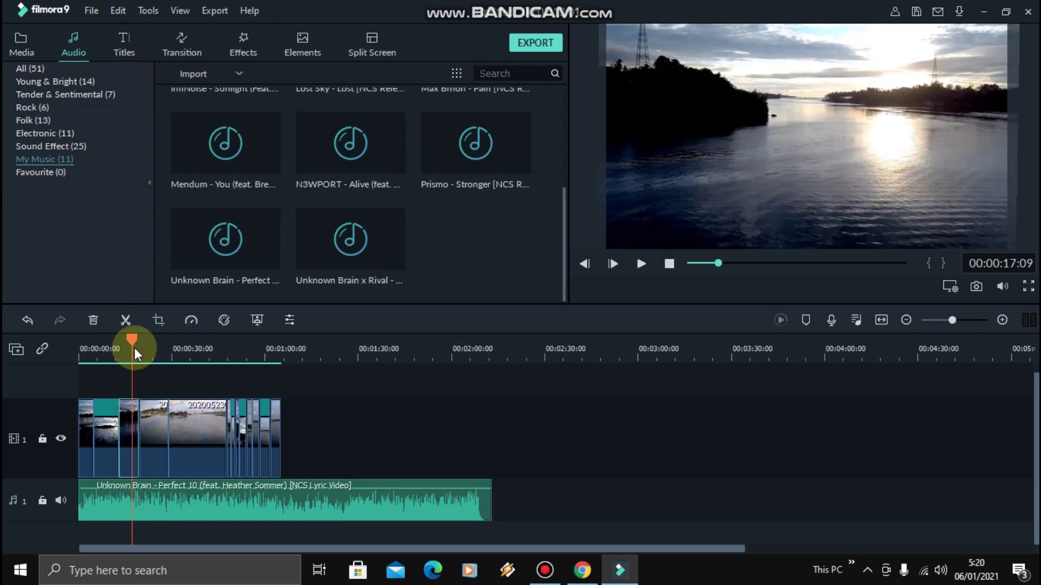
click(125, 320)
click(136, 420)
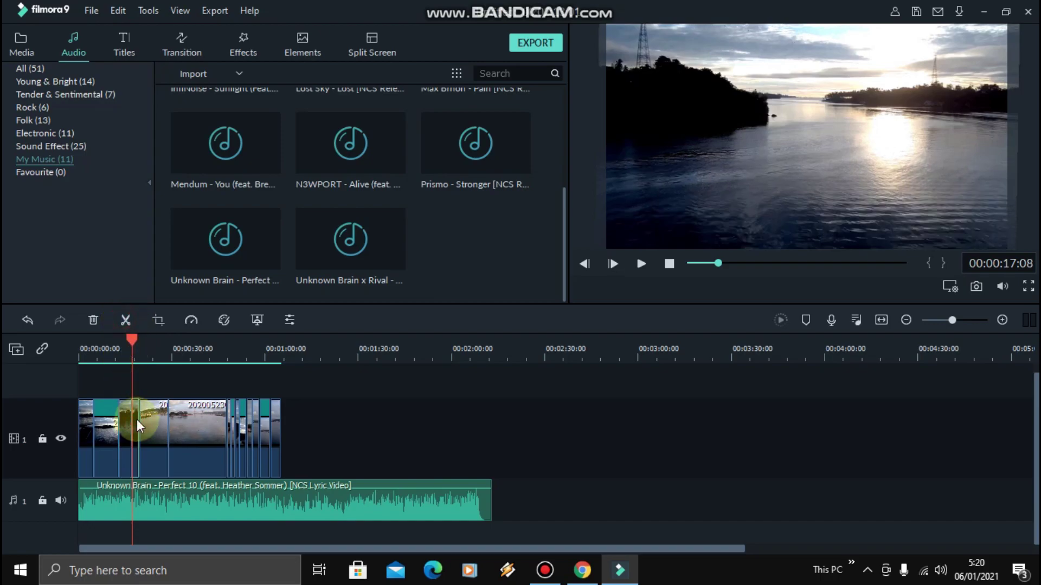
key(Delete)
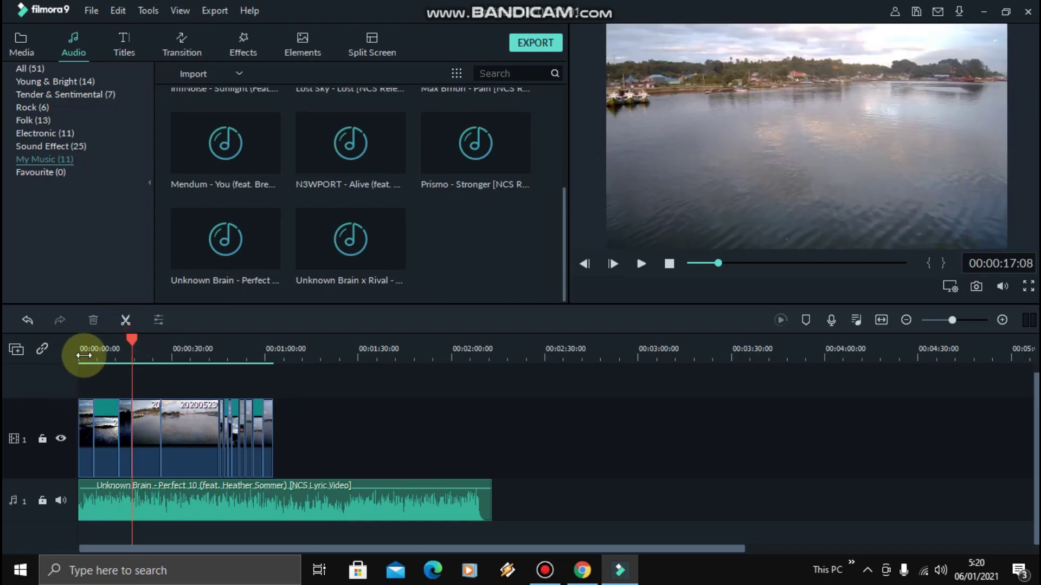
- Play from the start to check the music timing, split the fourth video clip at about 00:00:22:02 and delete its remaining part
click(84, 352)
click(647, 265)
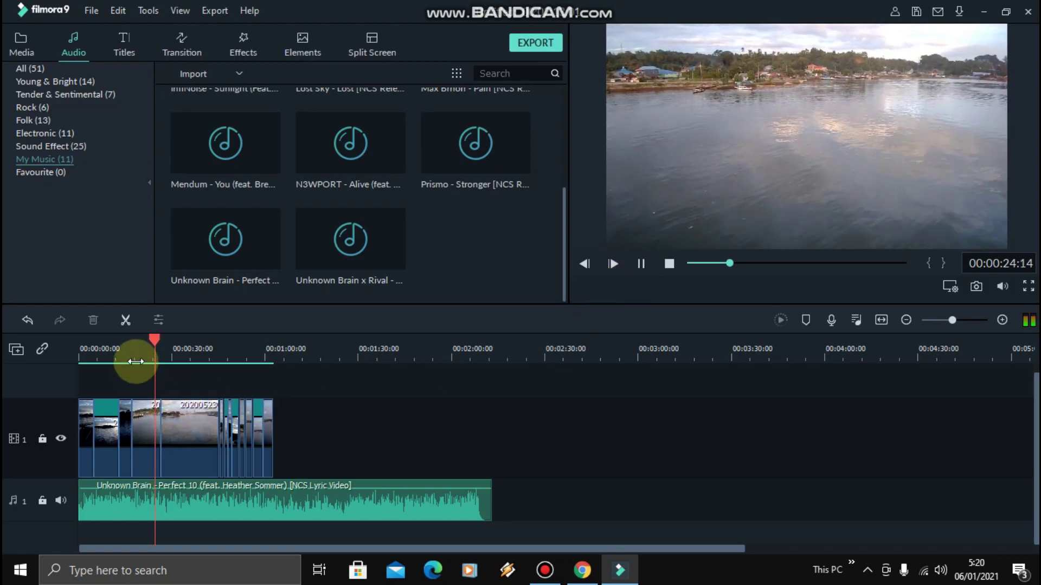
click(148, 349)
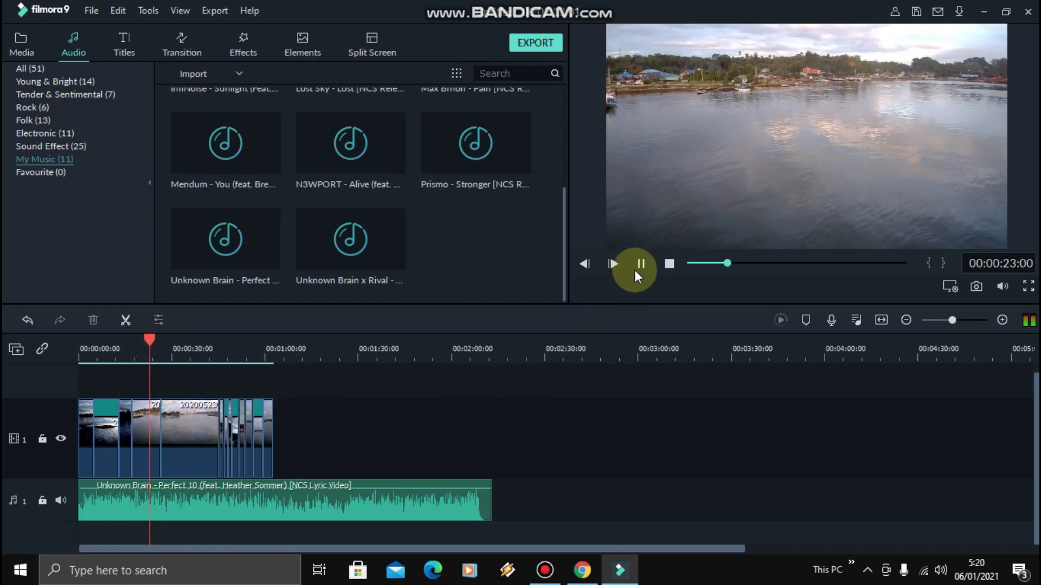
click(133, 349)
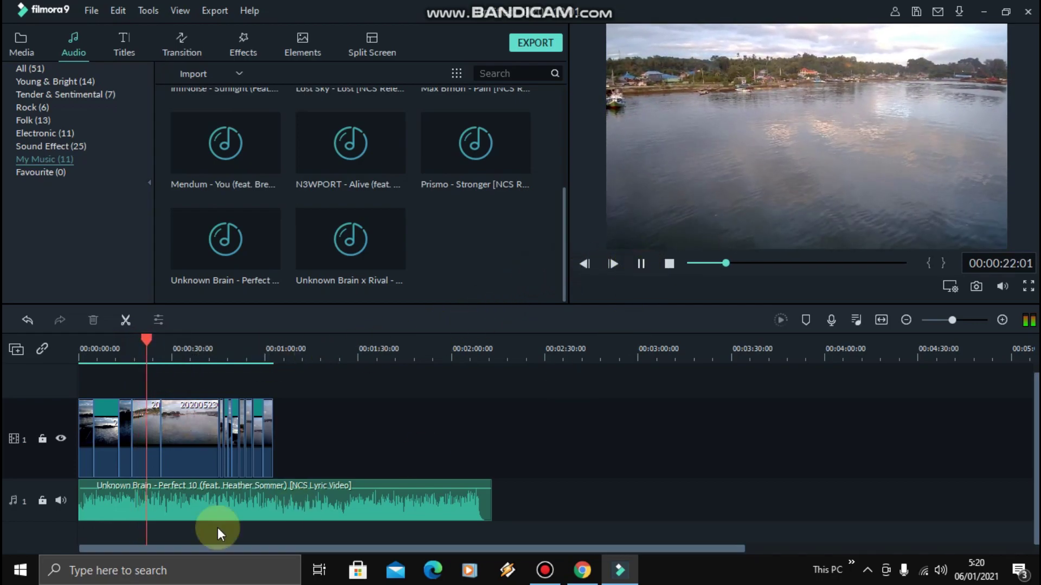
click(138, 424)
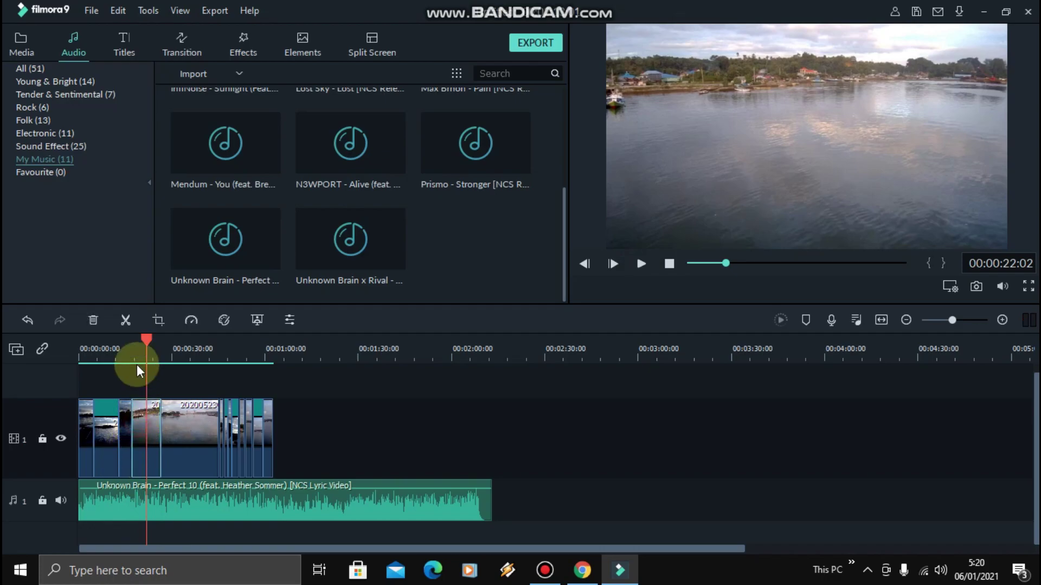
click(125, 319)
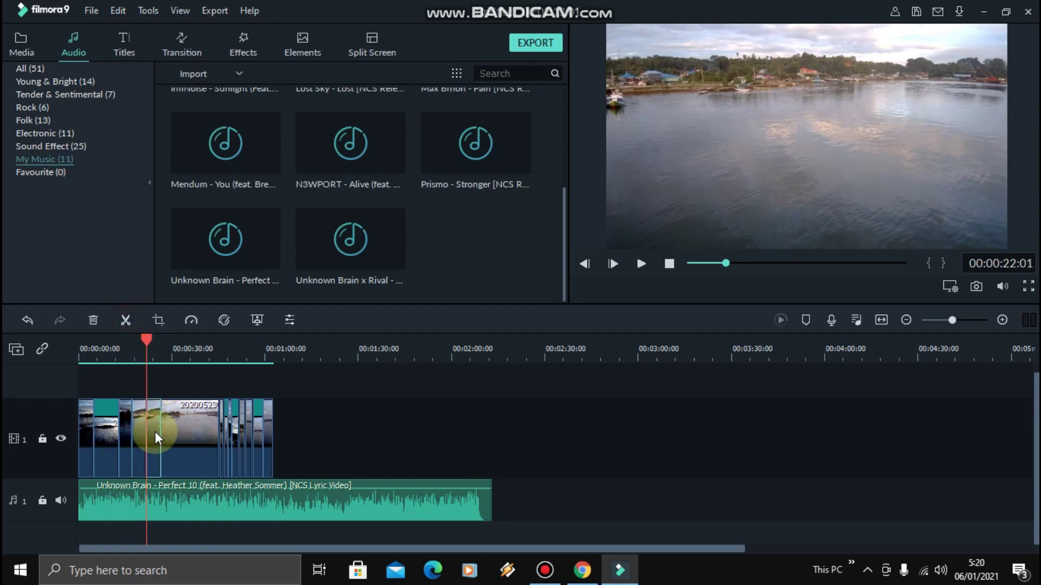
key(Delete)
- Play on from the fourth clip, split the long fifth video clip at about 00:00:32:13 and delete its remaining part
click(132, 352)
click(640, 263)
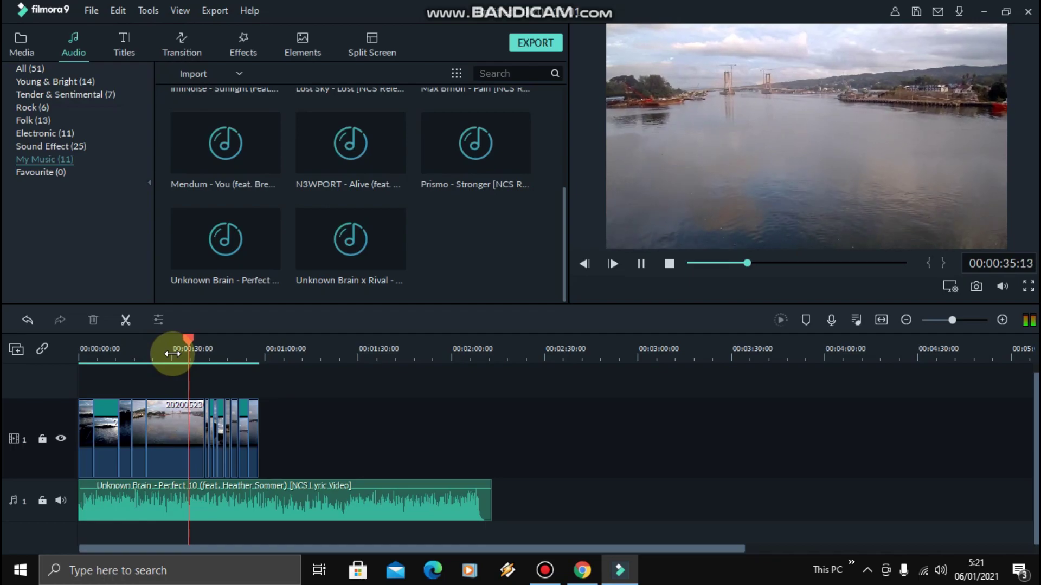
click(640, 264)
click(157, 452)
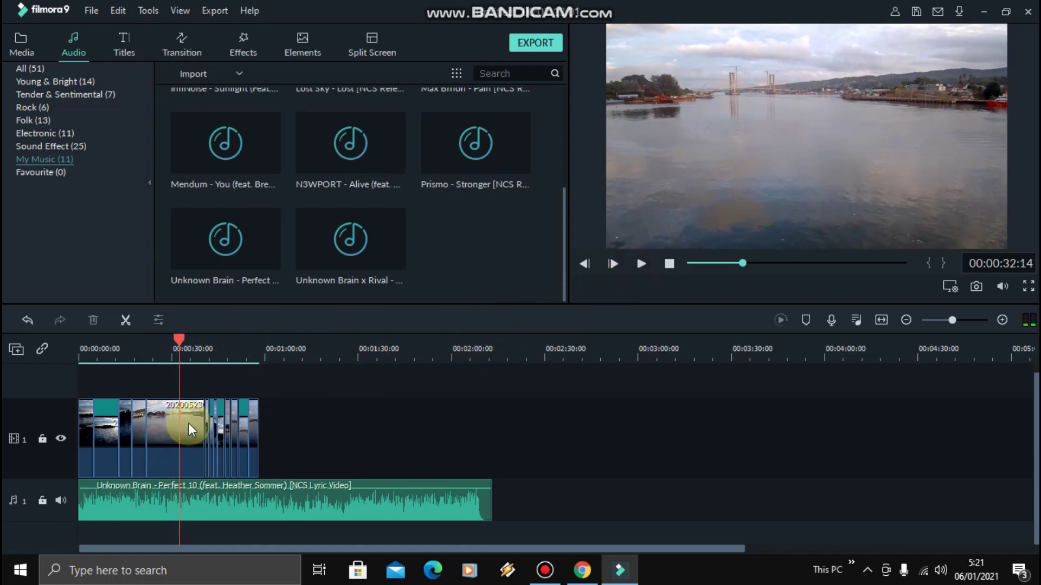
click(126, 321)
click(194, 410)
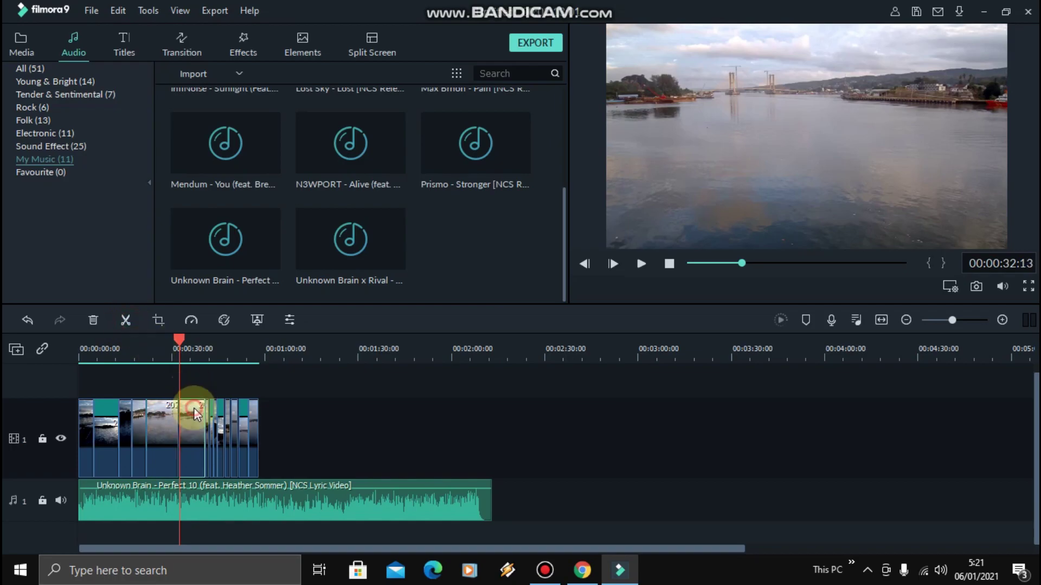
key(Delete)
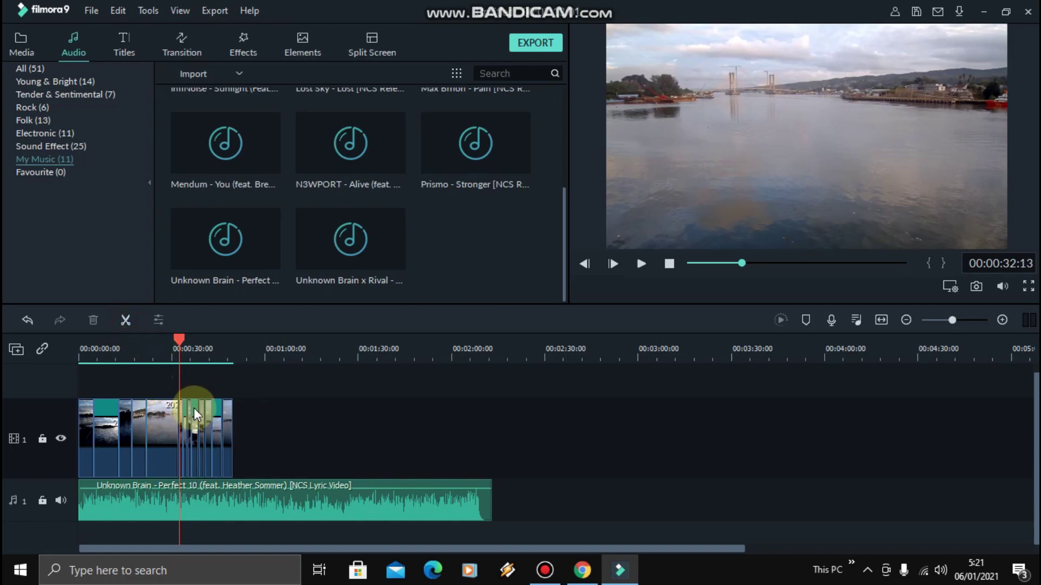
- Play the shortened timeline with the music from within the fifth clip through to the end of the video
click(638, 264)
drag(186, 342, 159, 355)
click(640, 263)
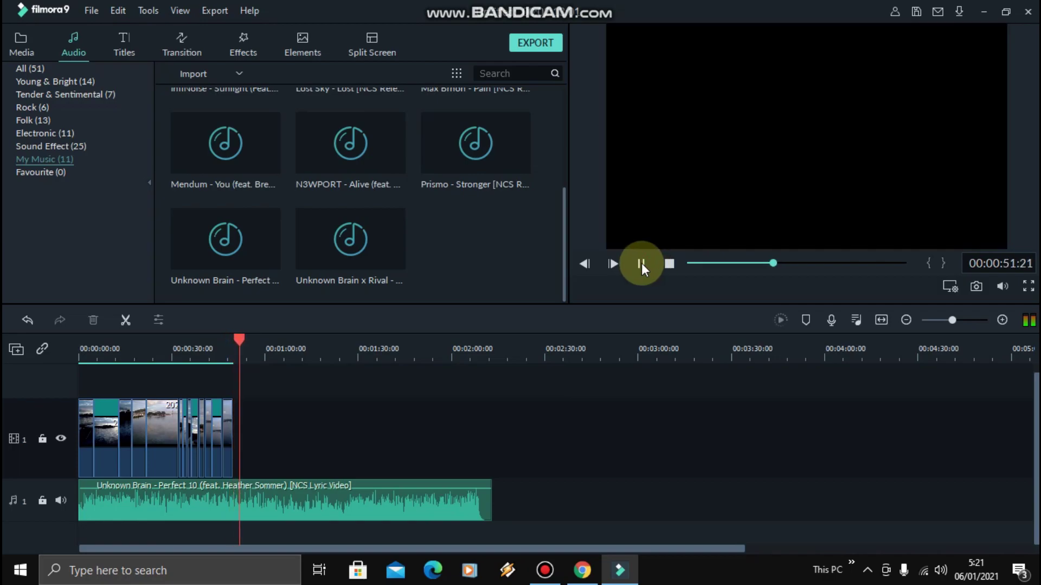
click(640, 264)
- Trim the end of the music clip to the end of the video, giving it a duration of 00:00:50:00
drag(239, 340, 233, 339)
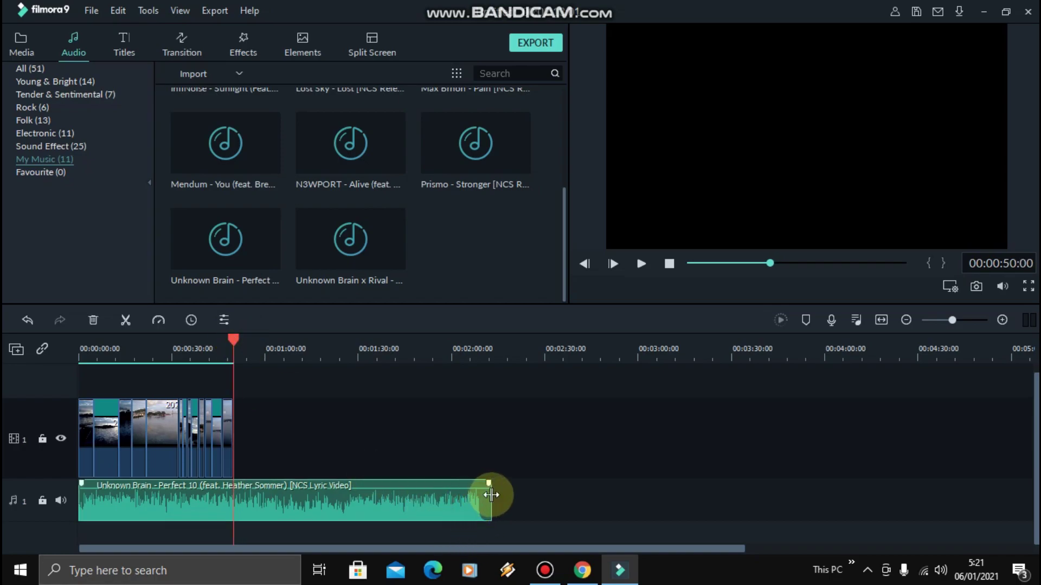
drag(490, 495, 269, 519)
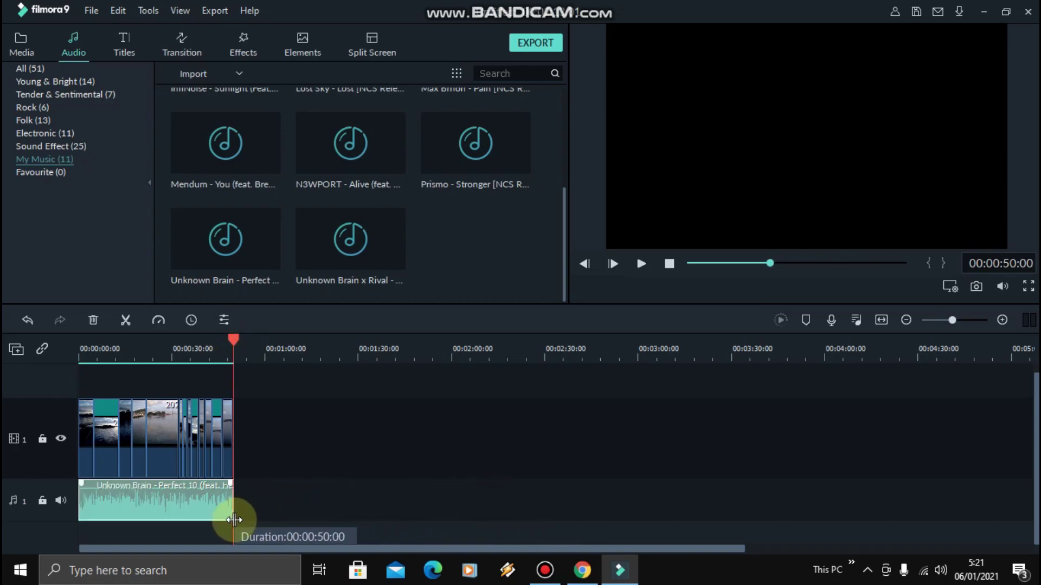
click(335, 477)
- Play the edited video with its music from the beginning in full screen
click(86, 348)
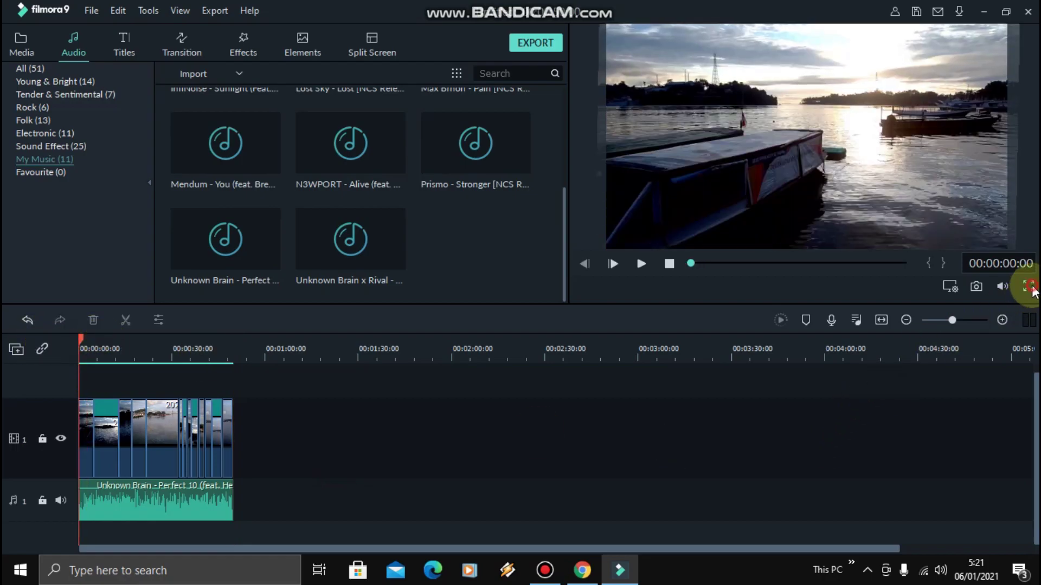
click(1032, 290)
click(76, 544)
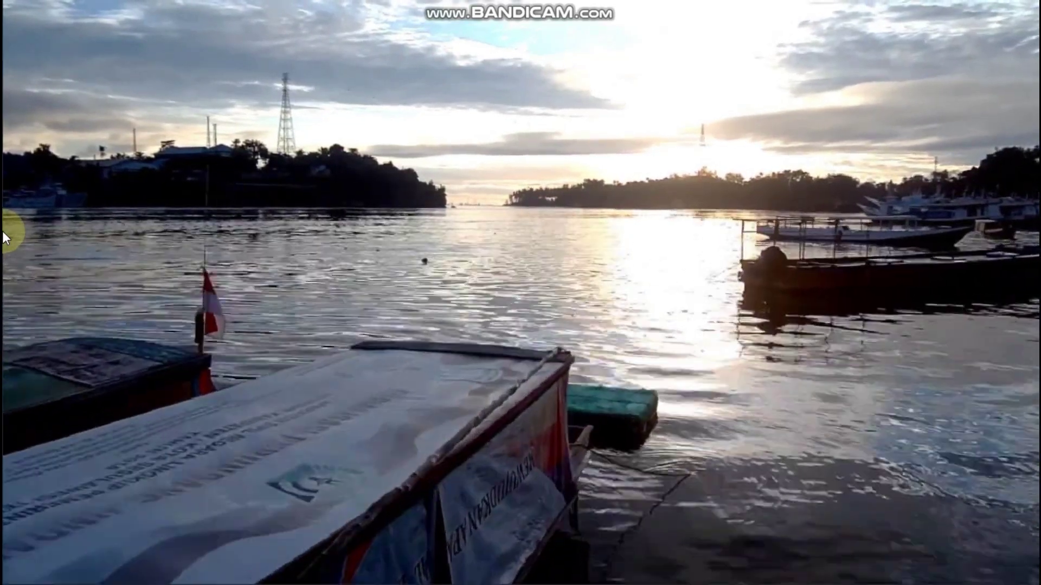